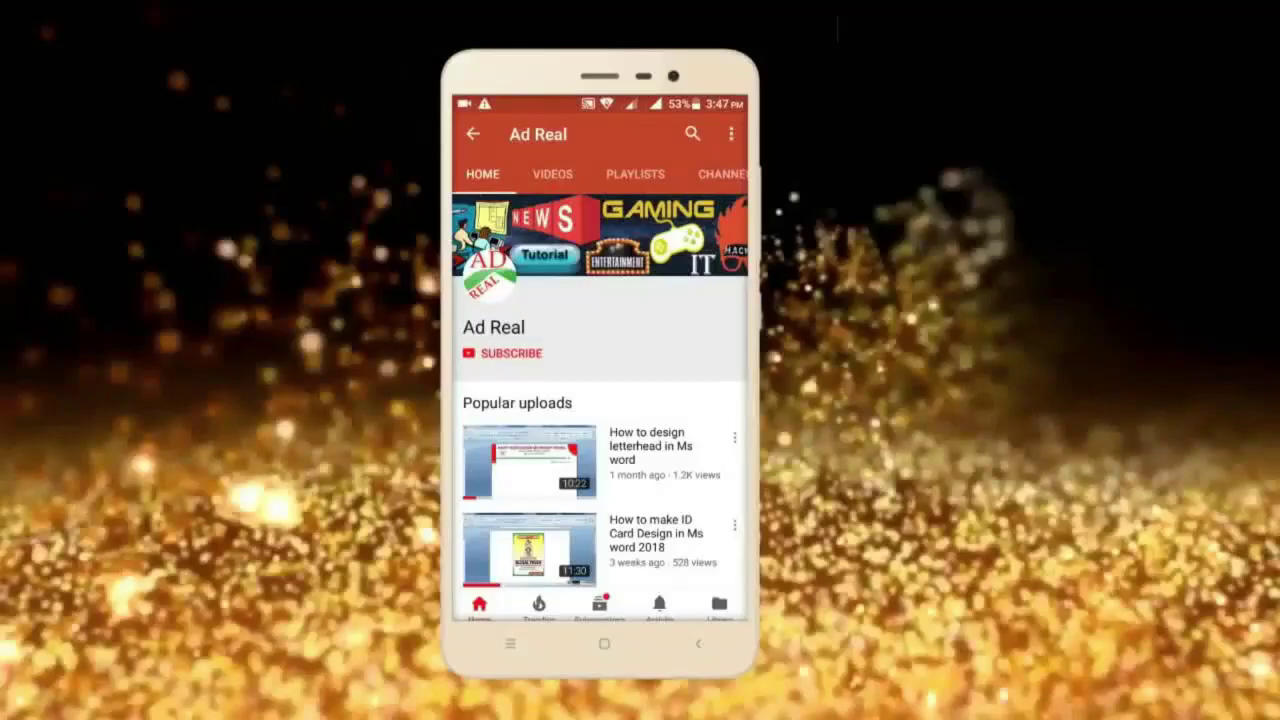
click(513, 353)
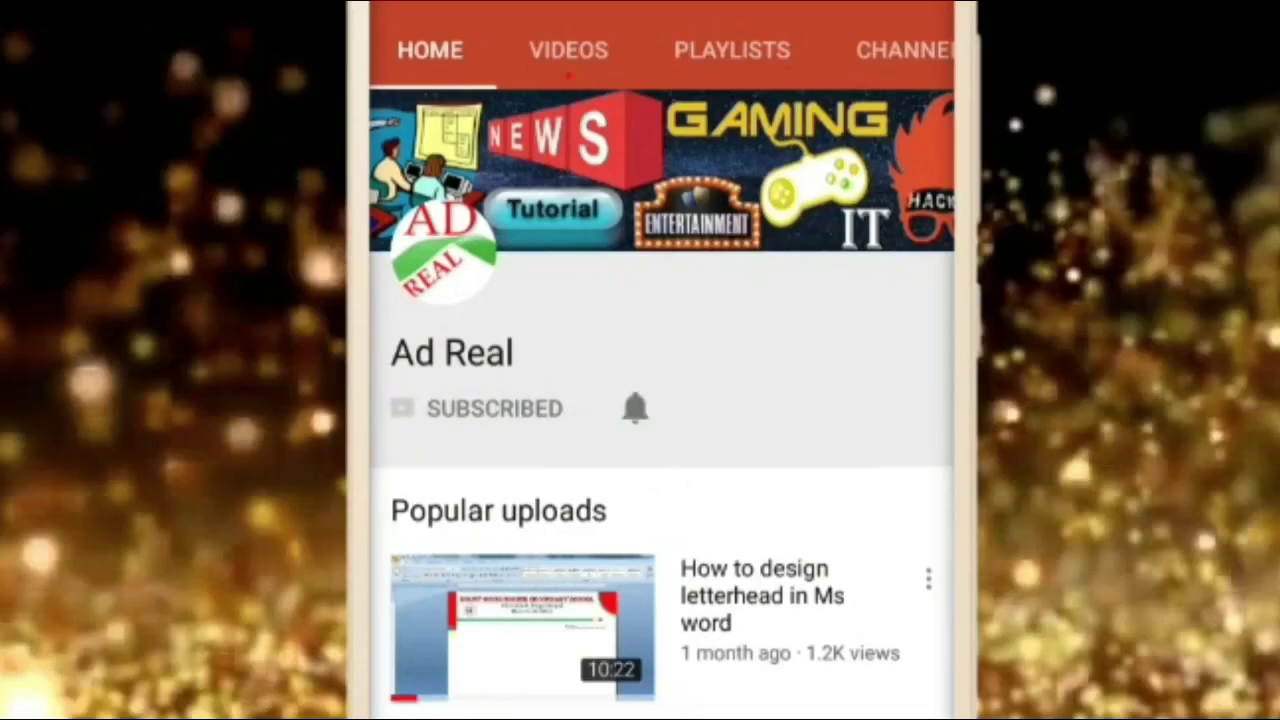
click(635, 407)
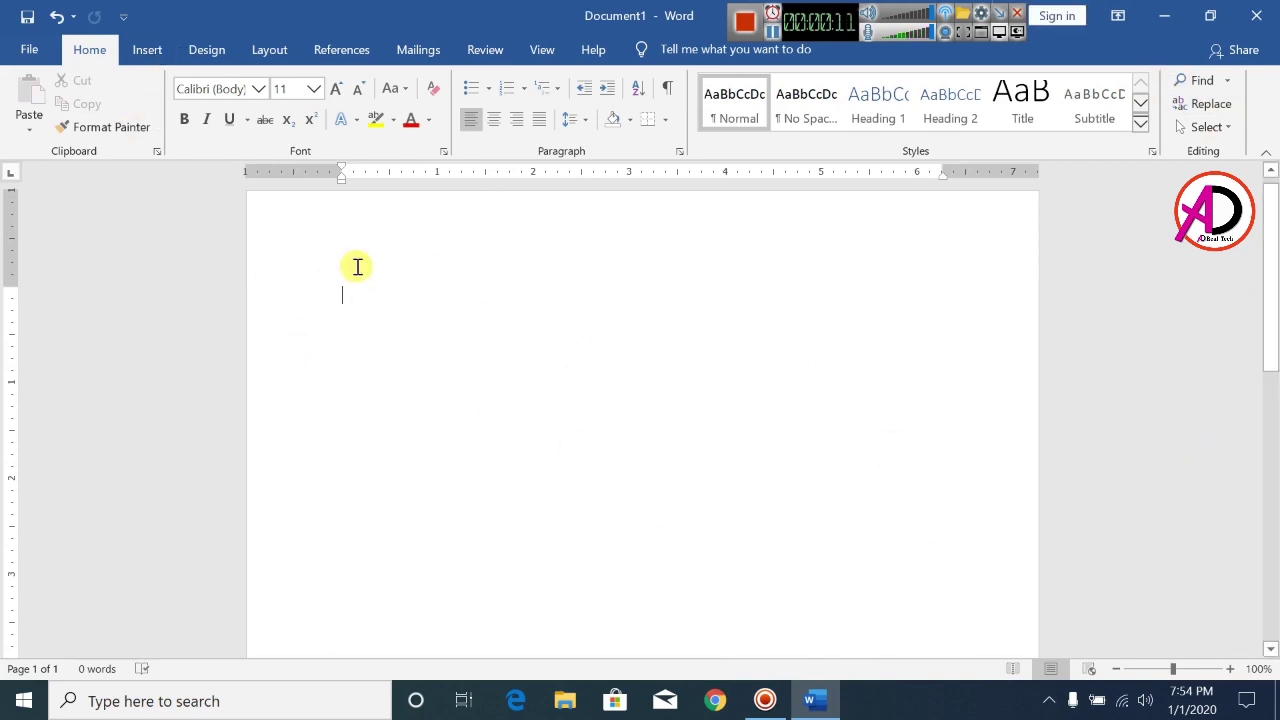
Apply the Narrow margin preset to the blank document, with 0.5" on all sides
click(269, 52)
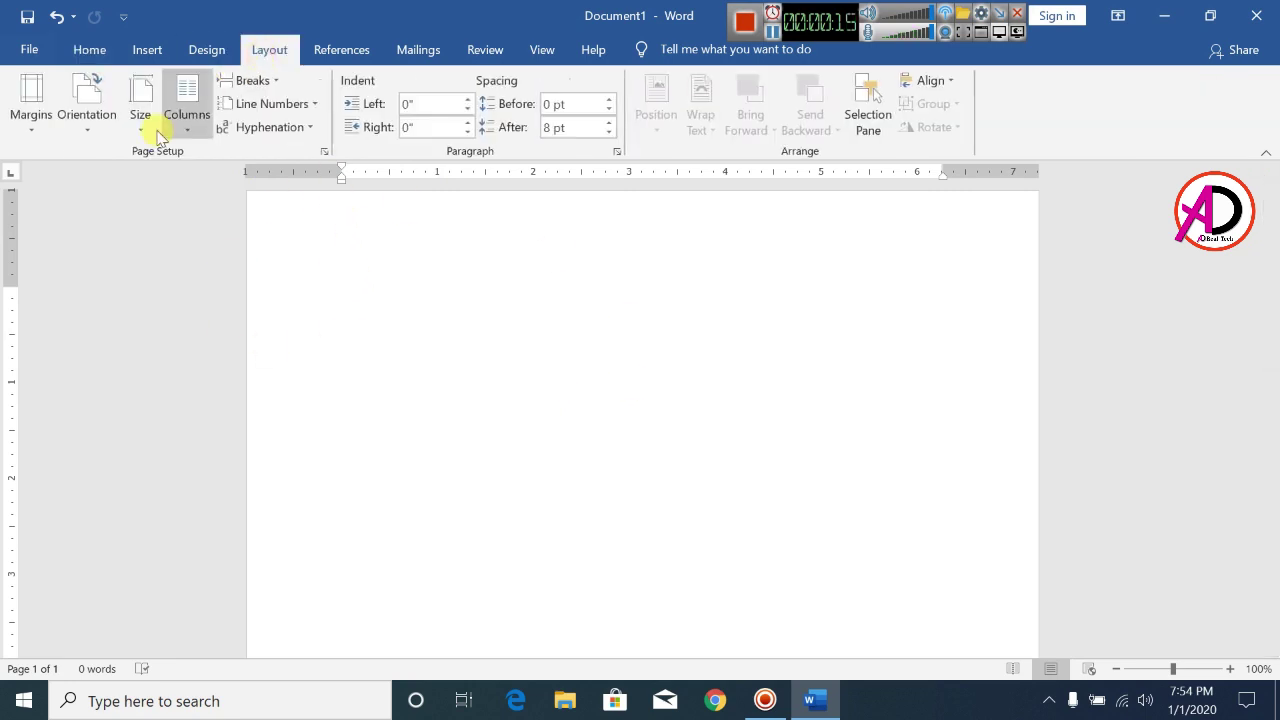
click(31, 116)
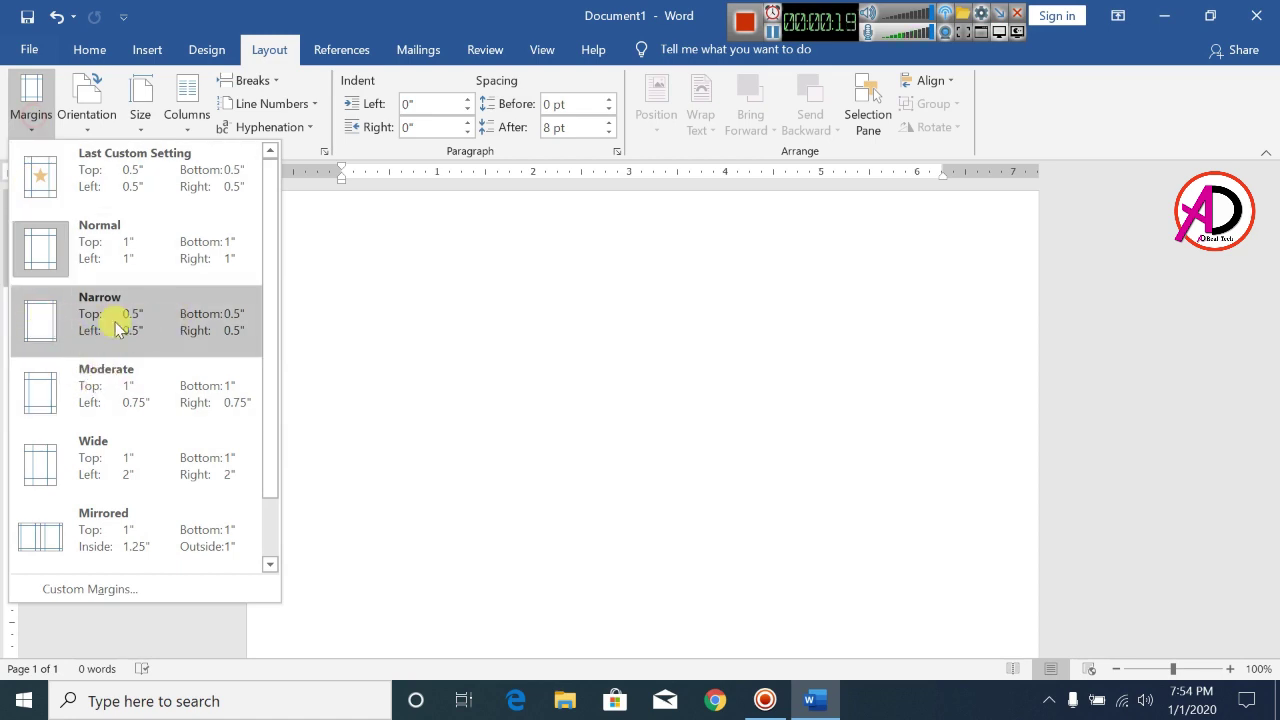
click(156, 324)
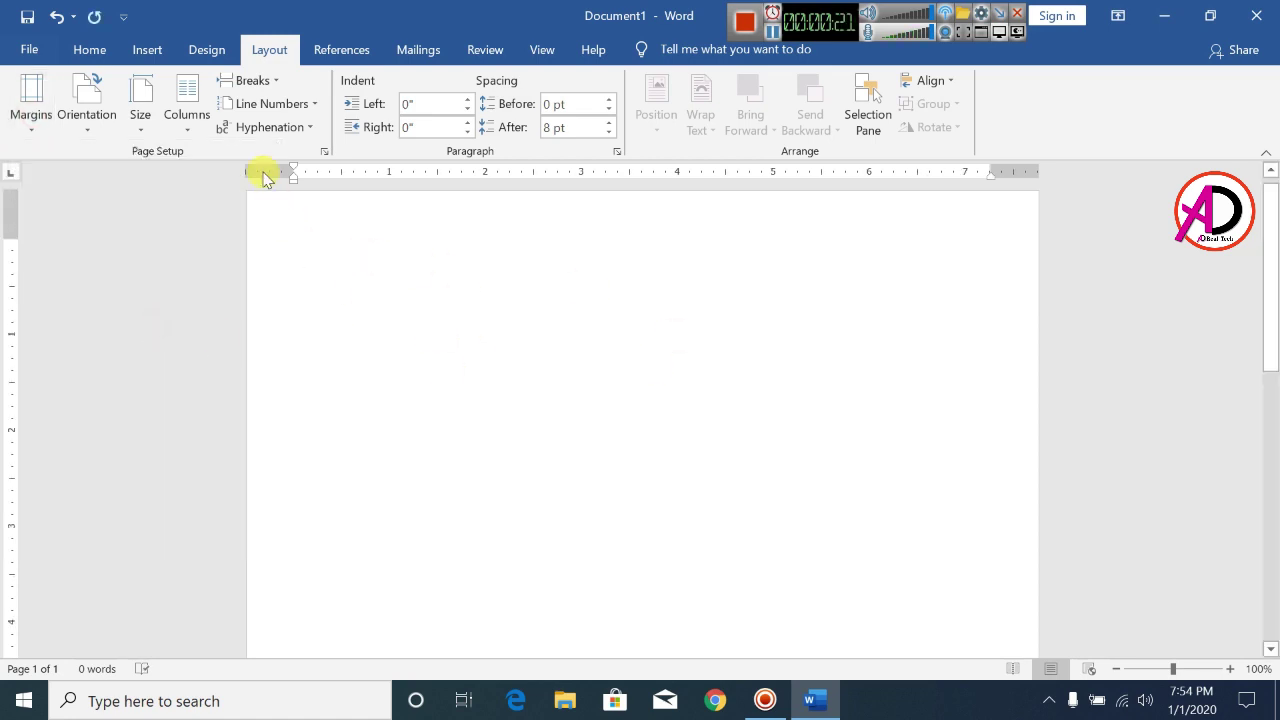
Set a custom paper size 2" wide and 2" high for the whole document
click(145, 122)
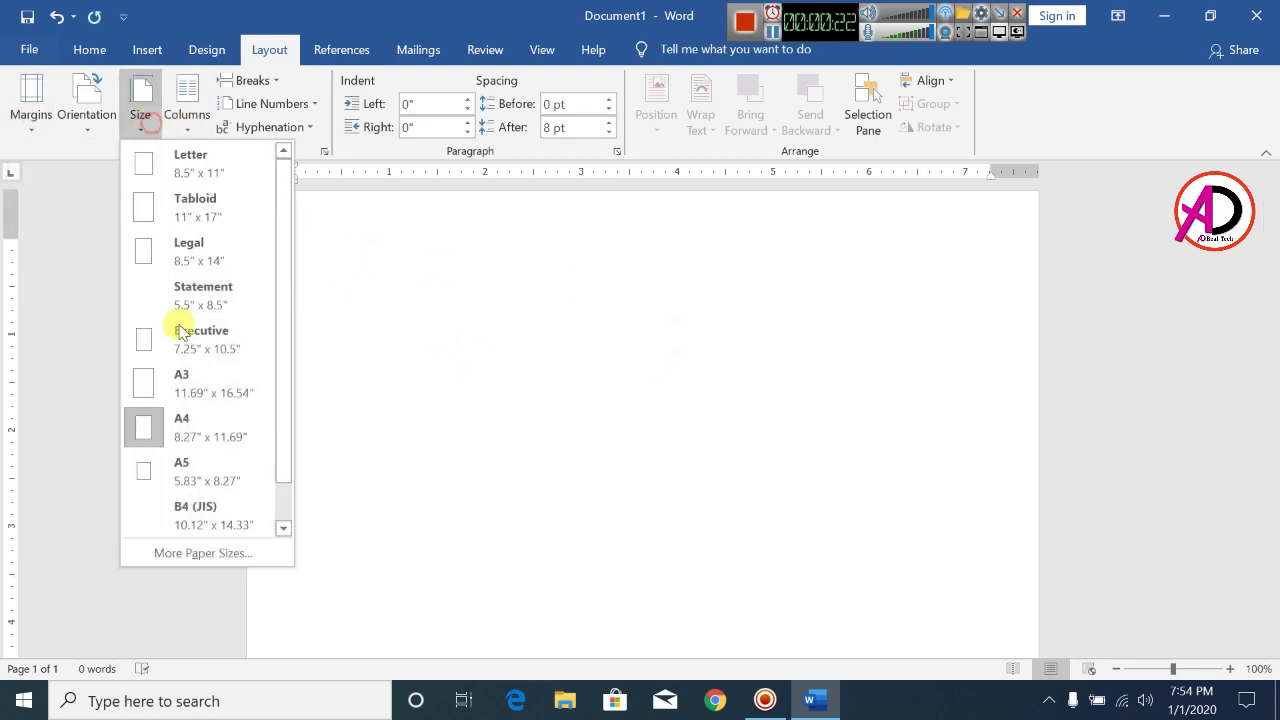
click(220, 557)
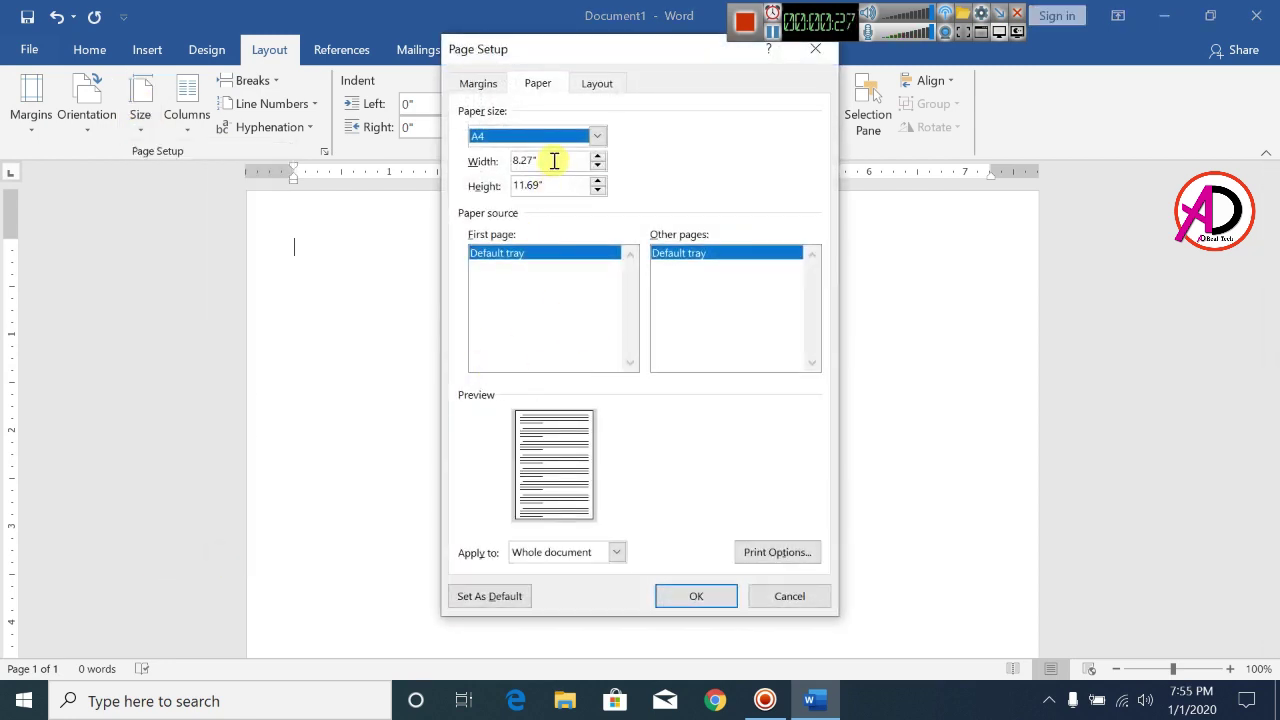
drag(553, 161, 494, 164)
text(2)
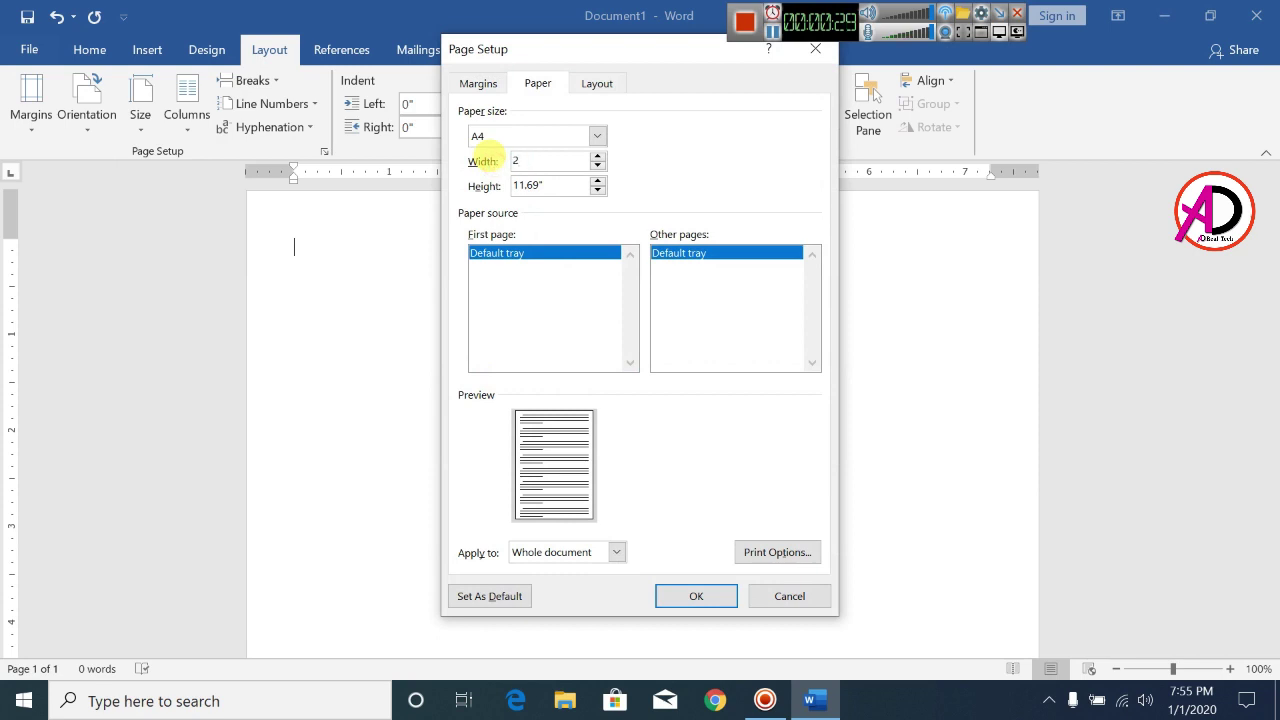
key(Tab)
text(2)
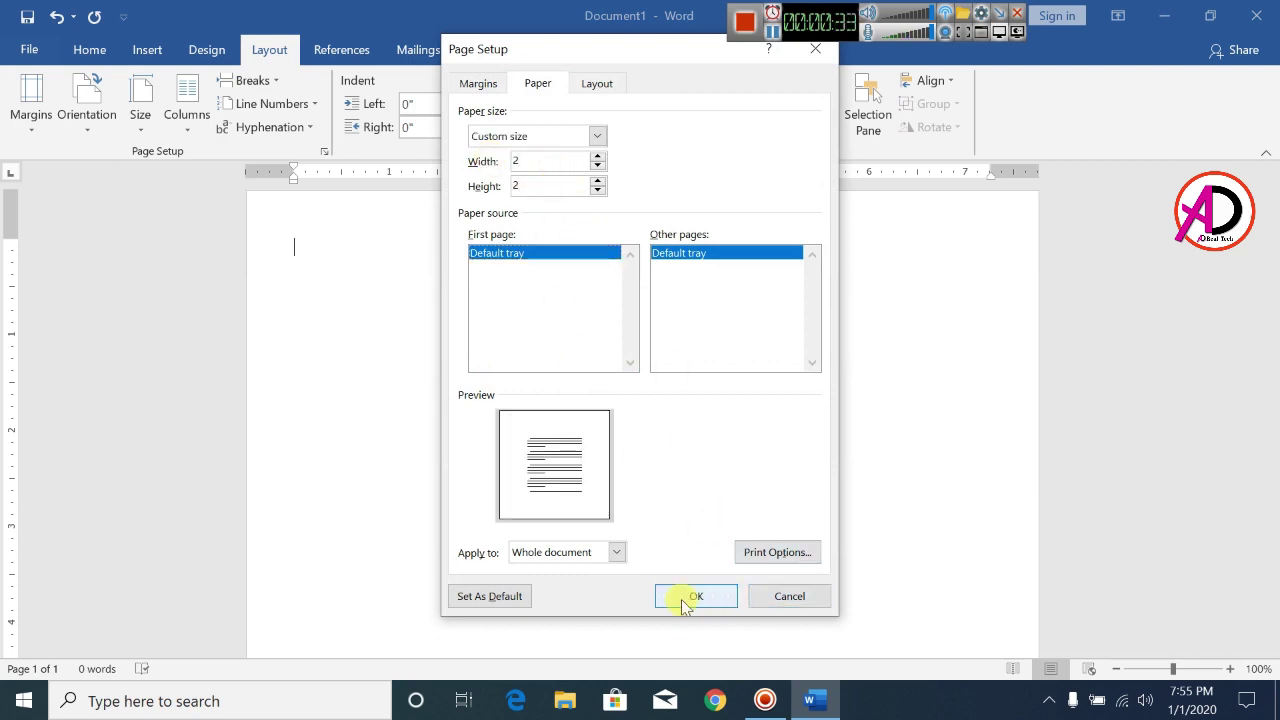
click(712, 603)
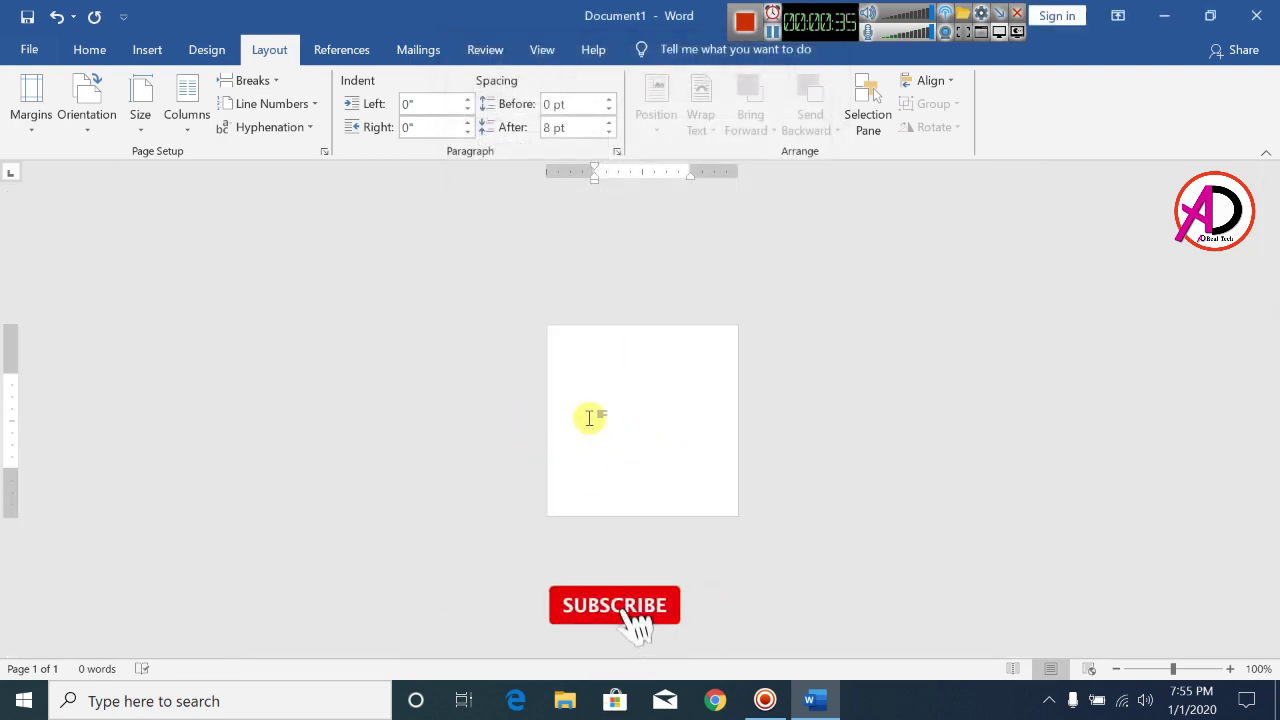
Draw a closed freeform thin L shape with a tapering, slanted foot, about 1.15" high and 0.55" wide, in the page's left half
click(1230, 669)
click(1230, 669)
click(1230, 669)
click(1230, 669)
click(1230, 669)
click(1230, 669)
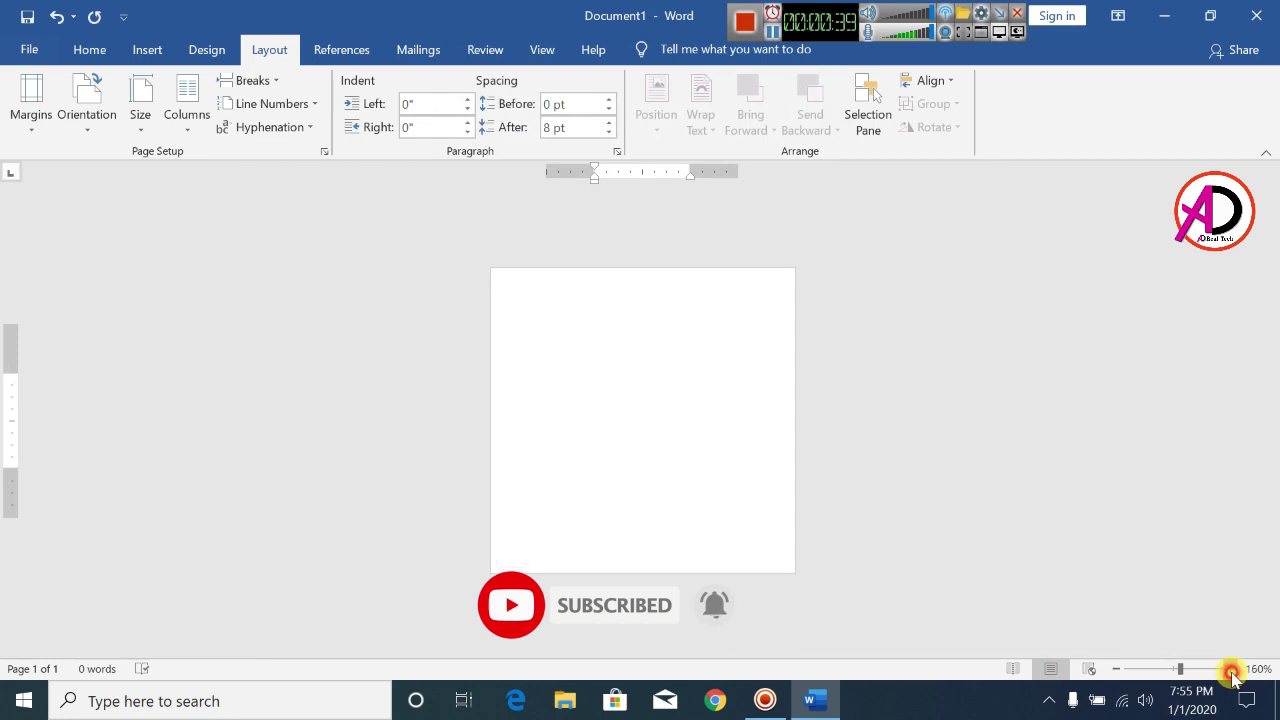
click(1230, 669)
click(1230, 669)
click(1230, 669)
click(1230, 669)
click(1230, 669)
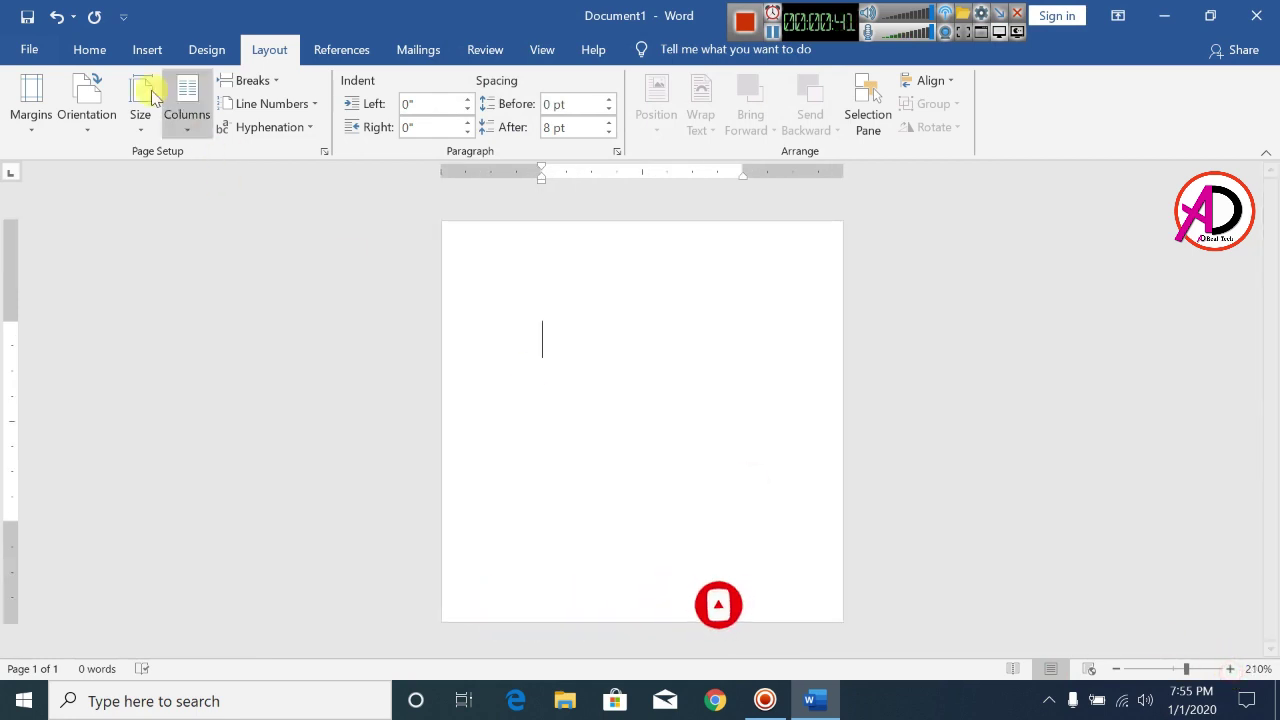
click(147, 49)
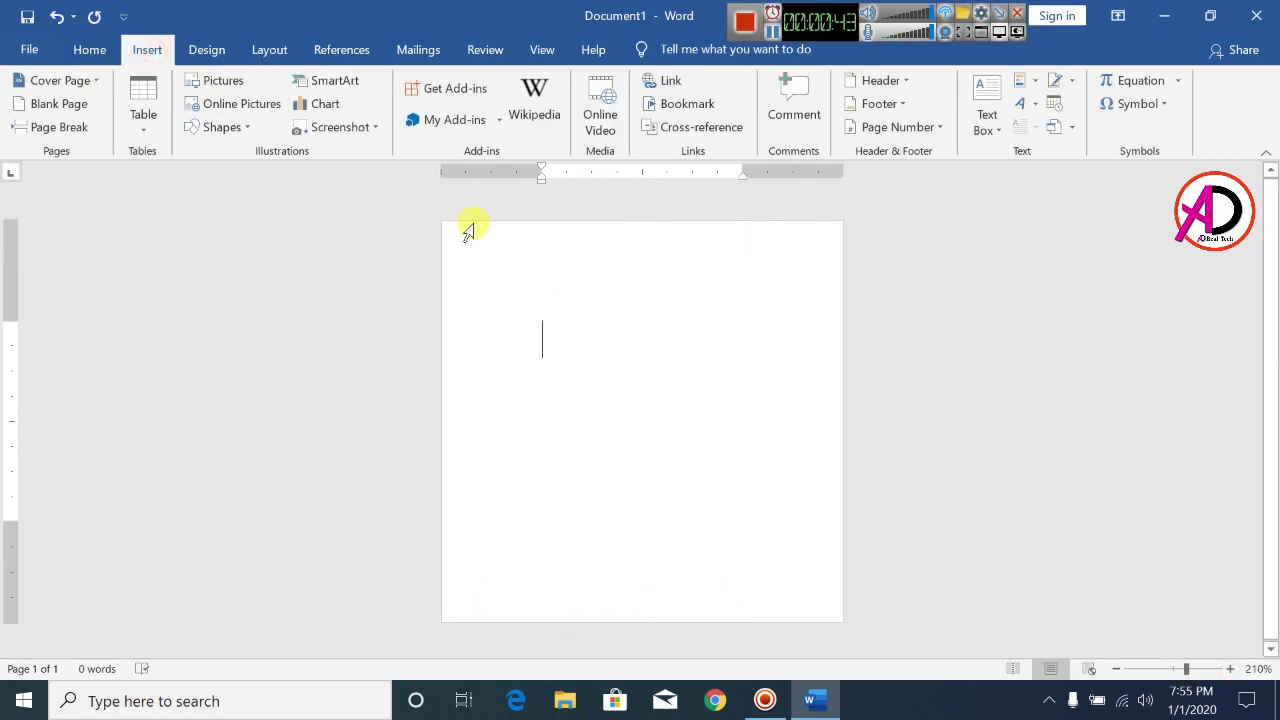
click(241, 134)
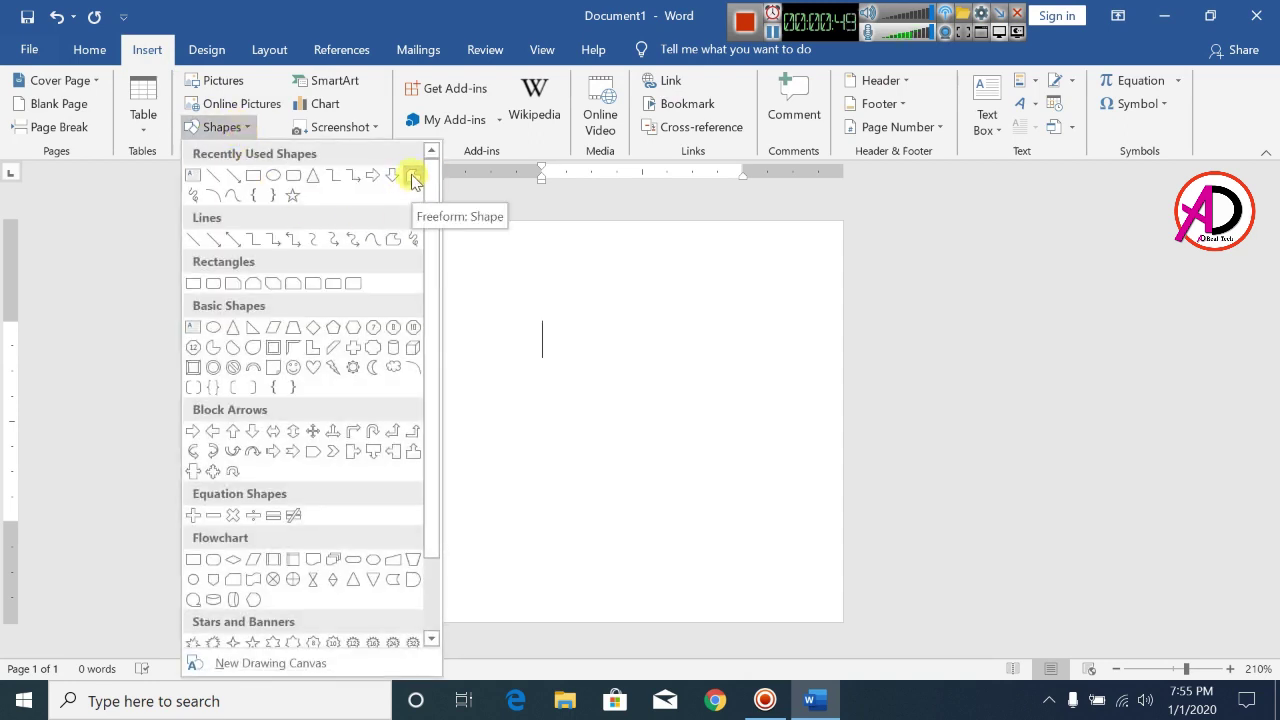
click(413, 178)
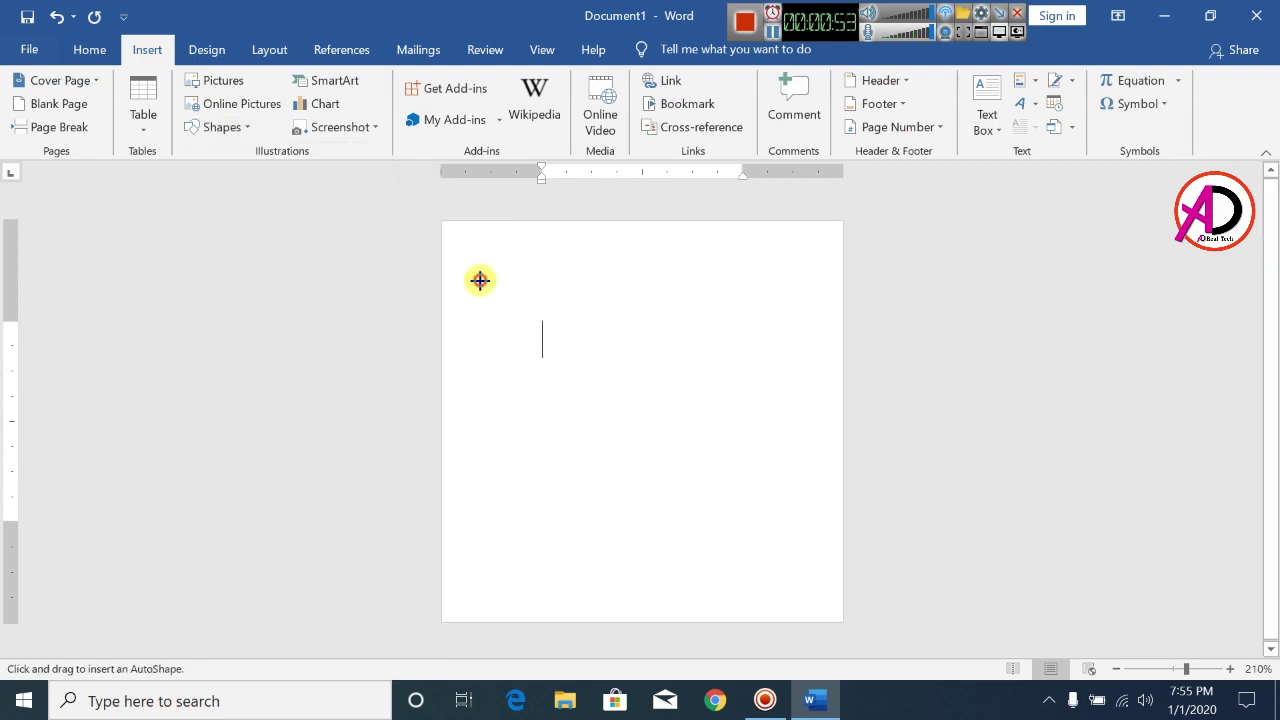
drag(480, 280, 480, 457)
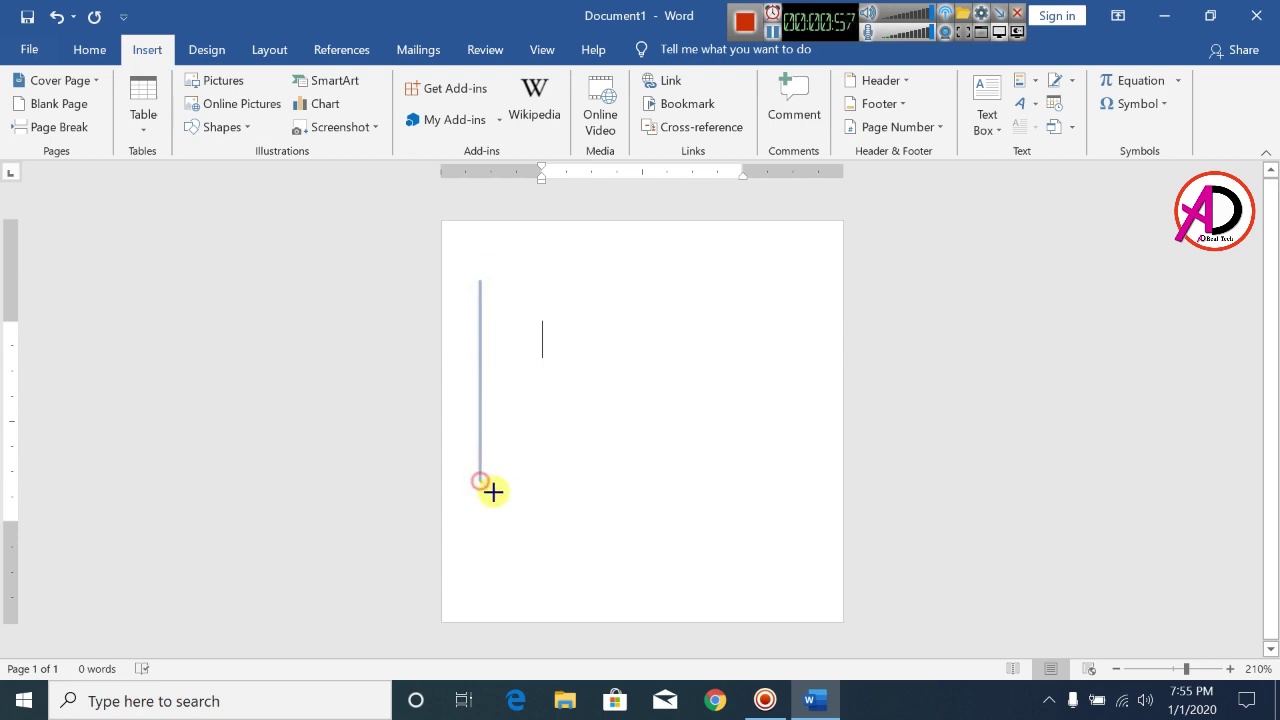
click(590, 503)
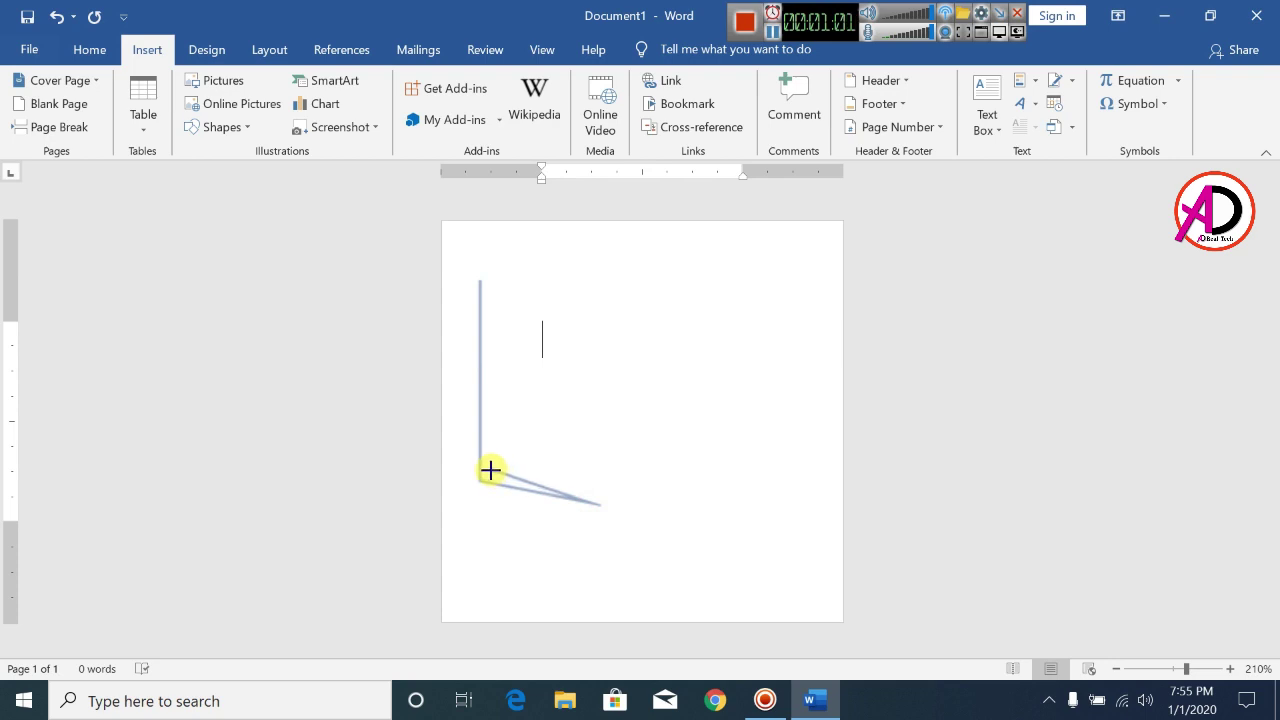
click(490, 469)
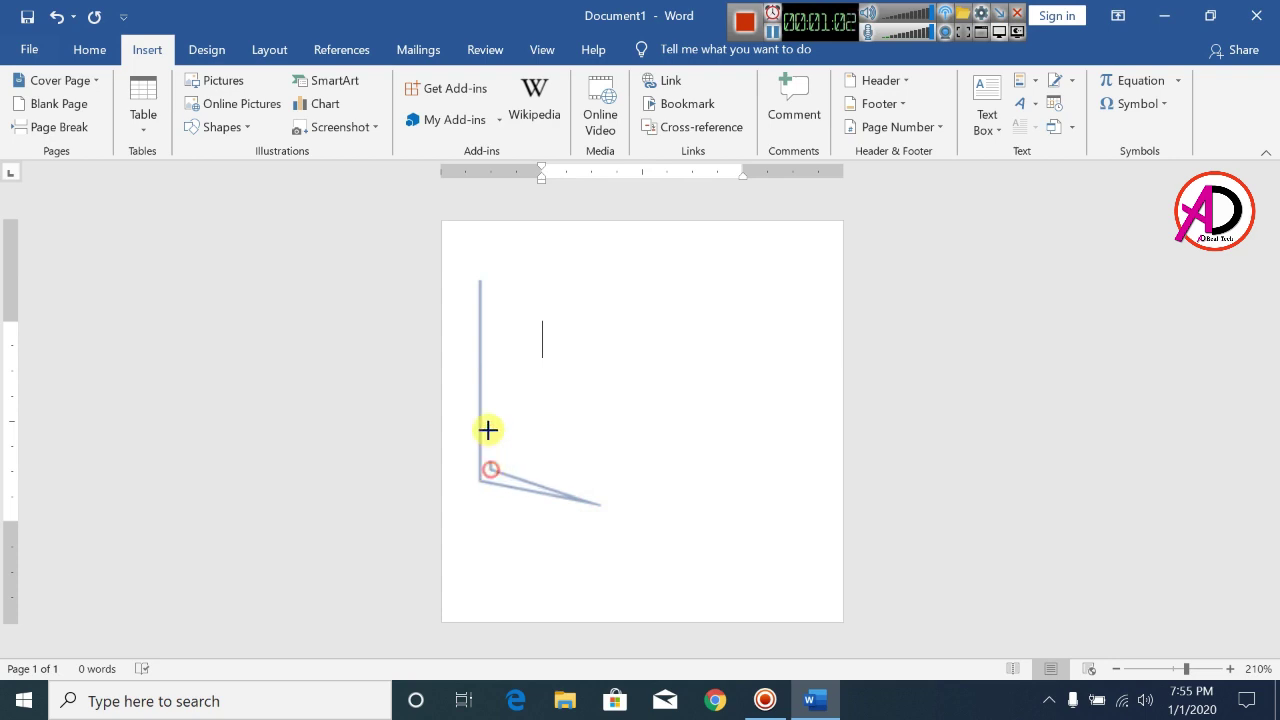
click(487, 273)
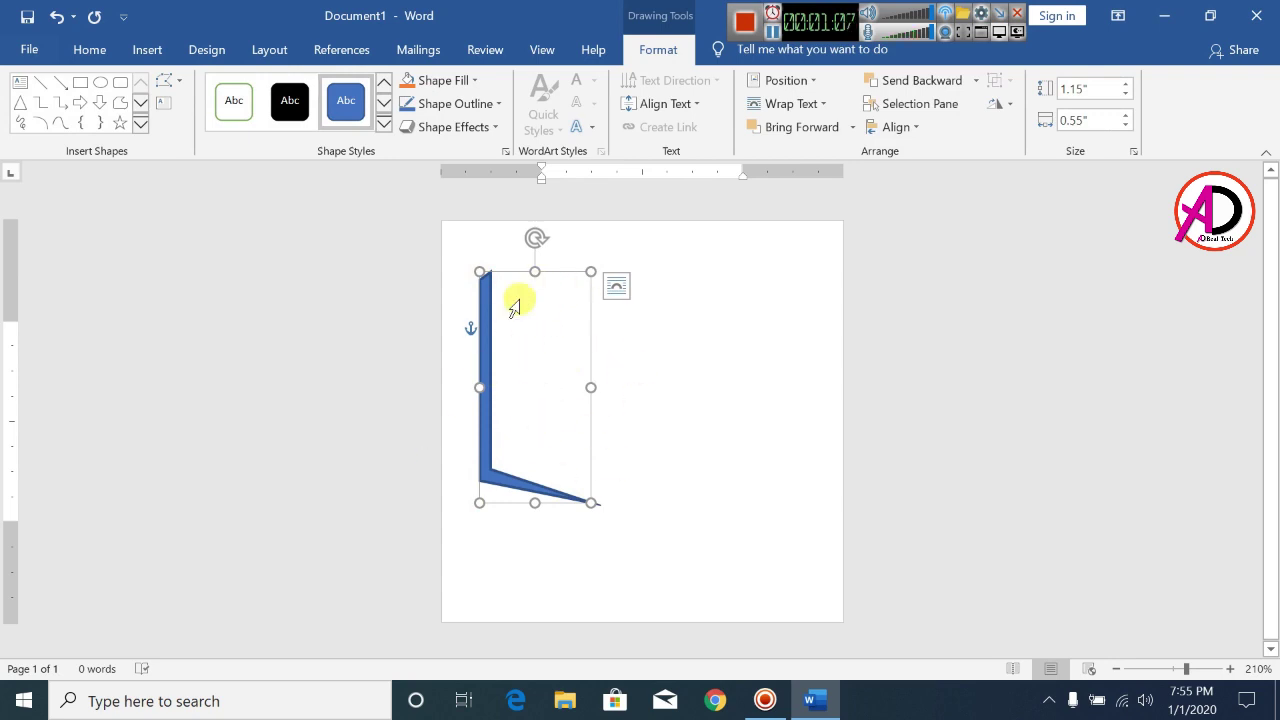
Remove the L shape's outline and shorten the shape to about 0.99" high
drag(534, 271, 532, 274)
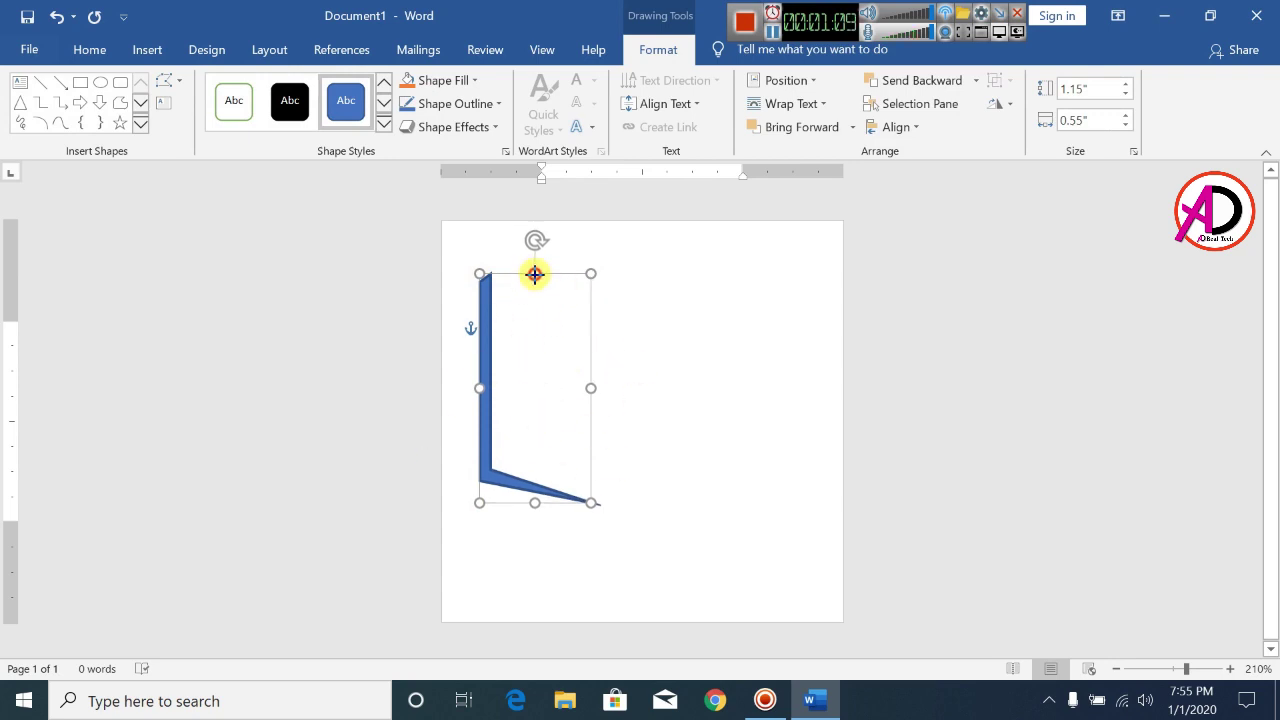
click(480, 106)
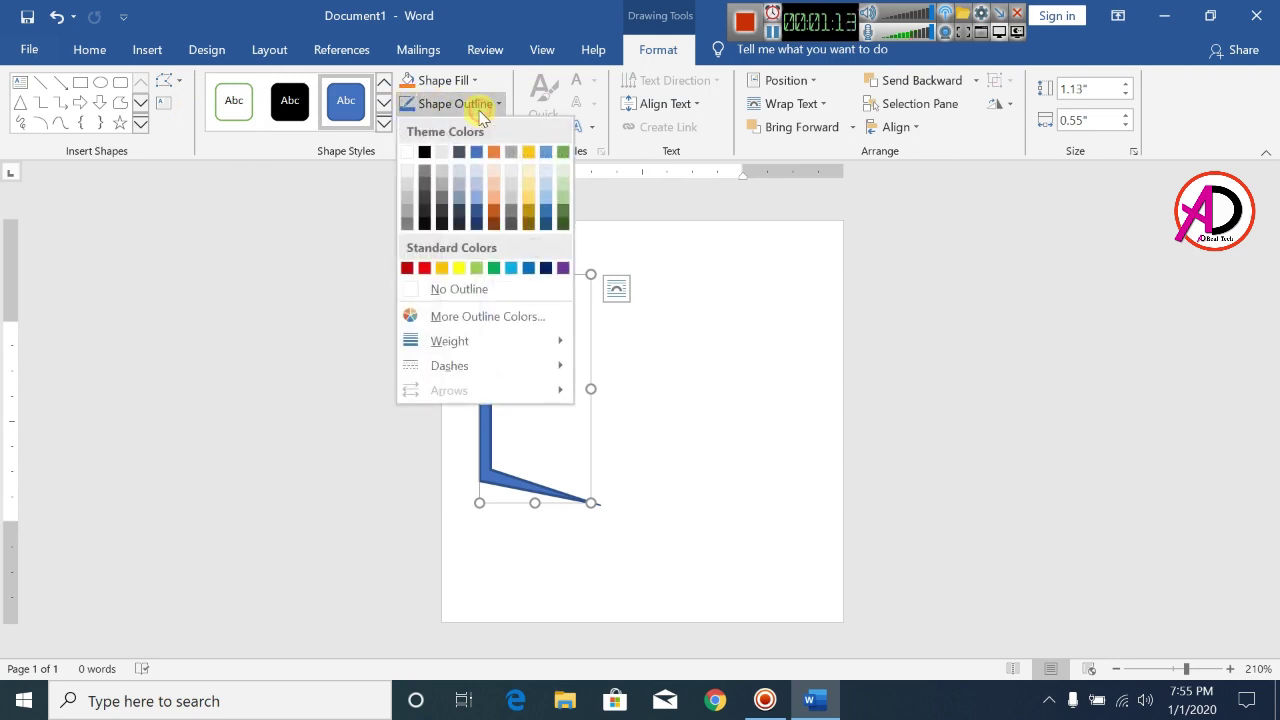
click(468, 289)
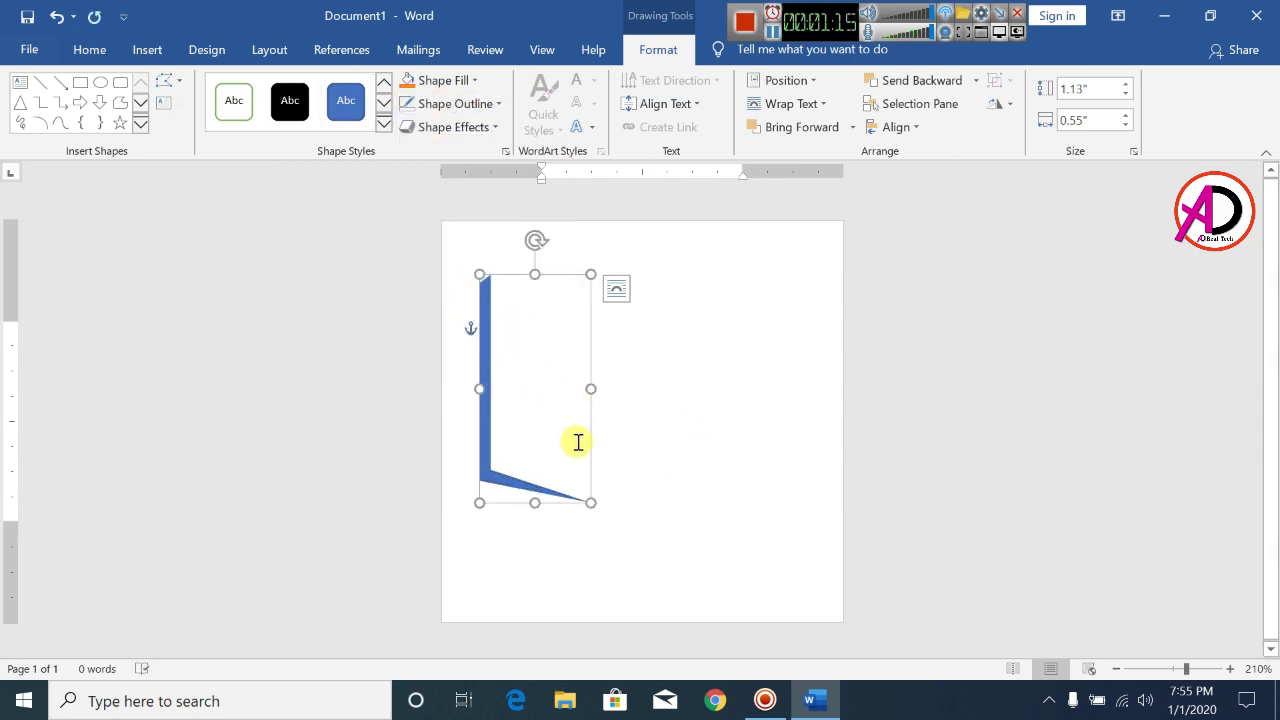
drag(537, 502, 506, 477)
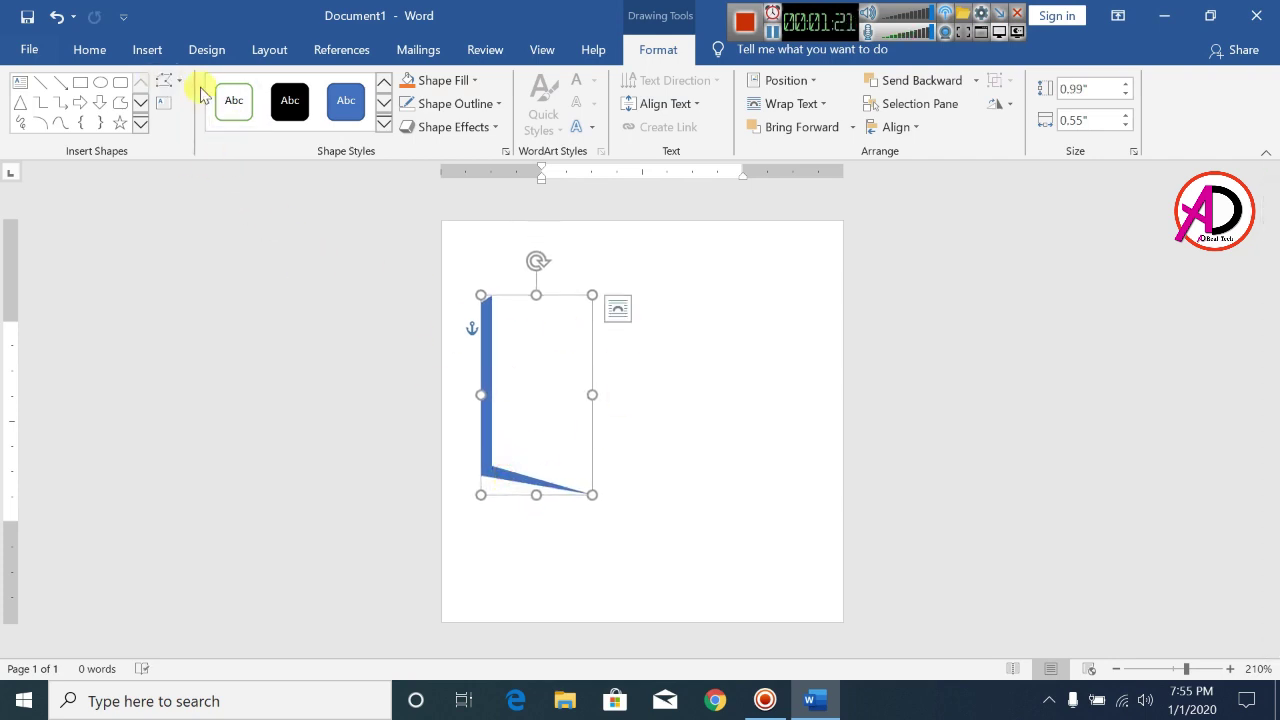
Edit the L shape's points to bend the upper and lower edges of its foot into a downward-sweeping curve
click(170, 84)
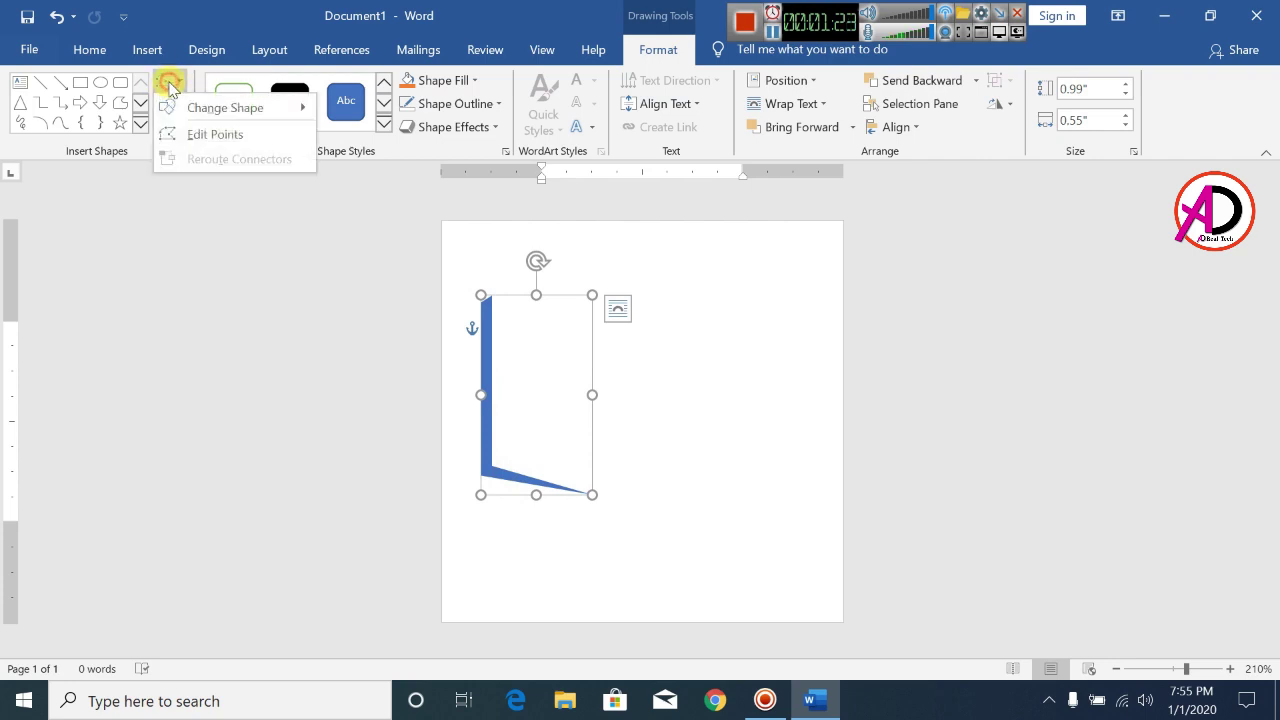
click(205, 142)
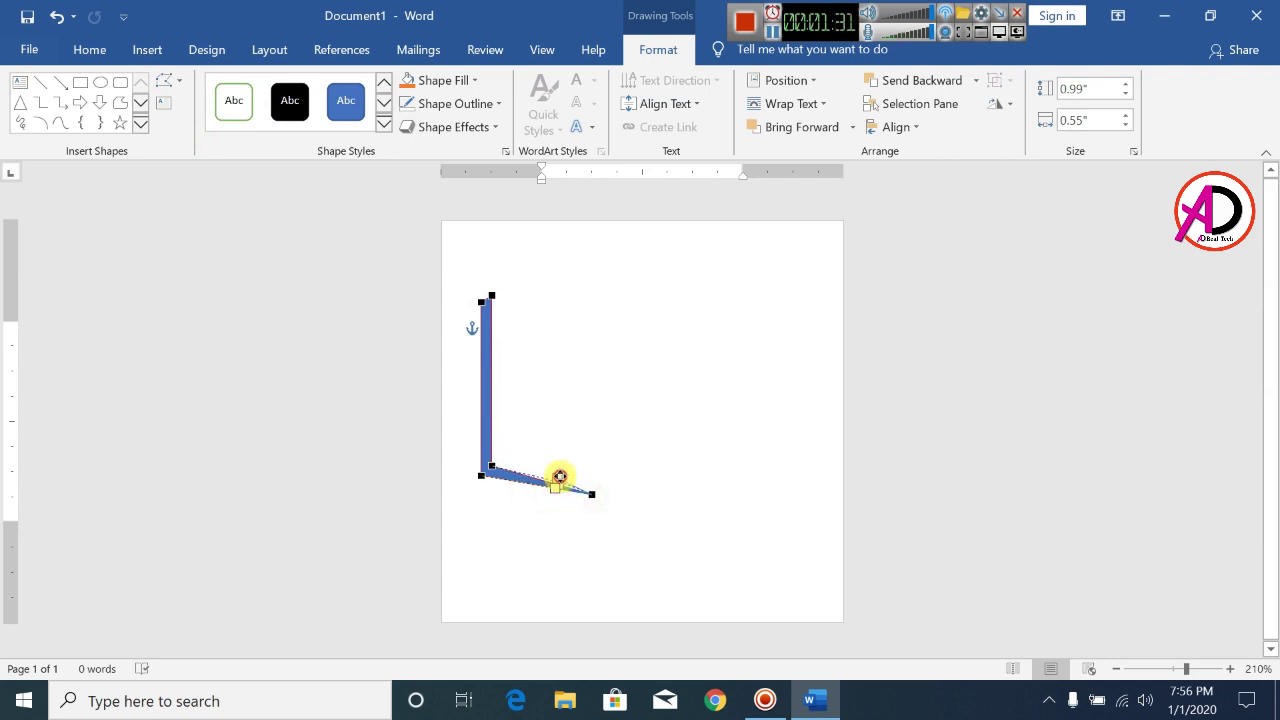
drag(558, 471, 556, 474)
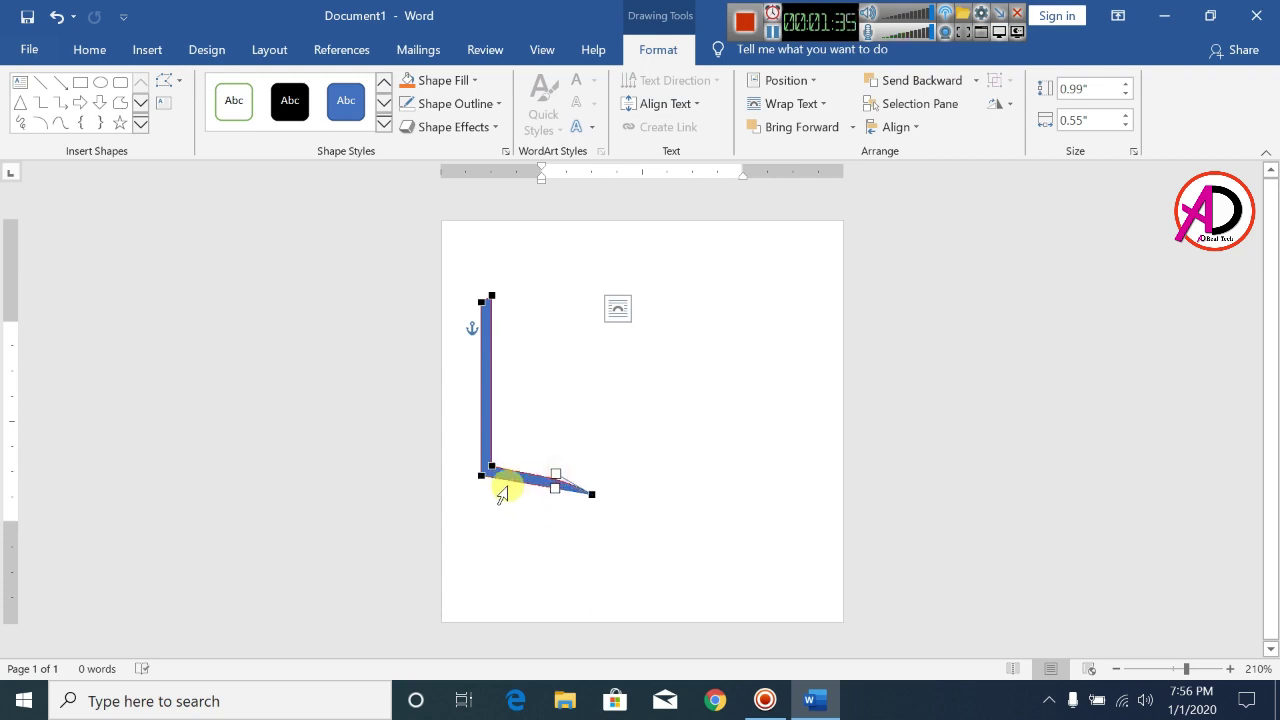
click(483, 478)
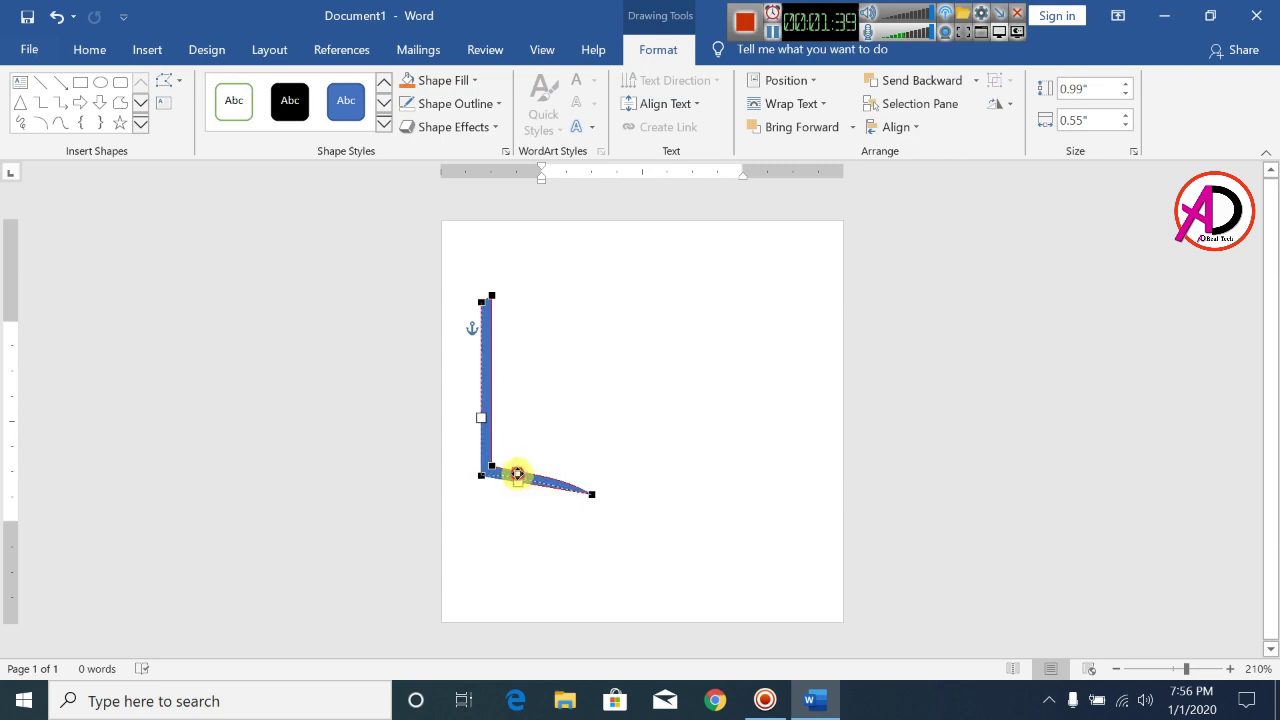
drag(517, 473, 520, 466)
click(618, 491)
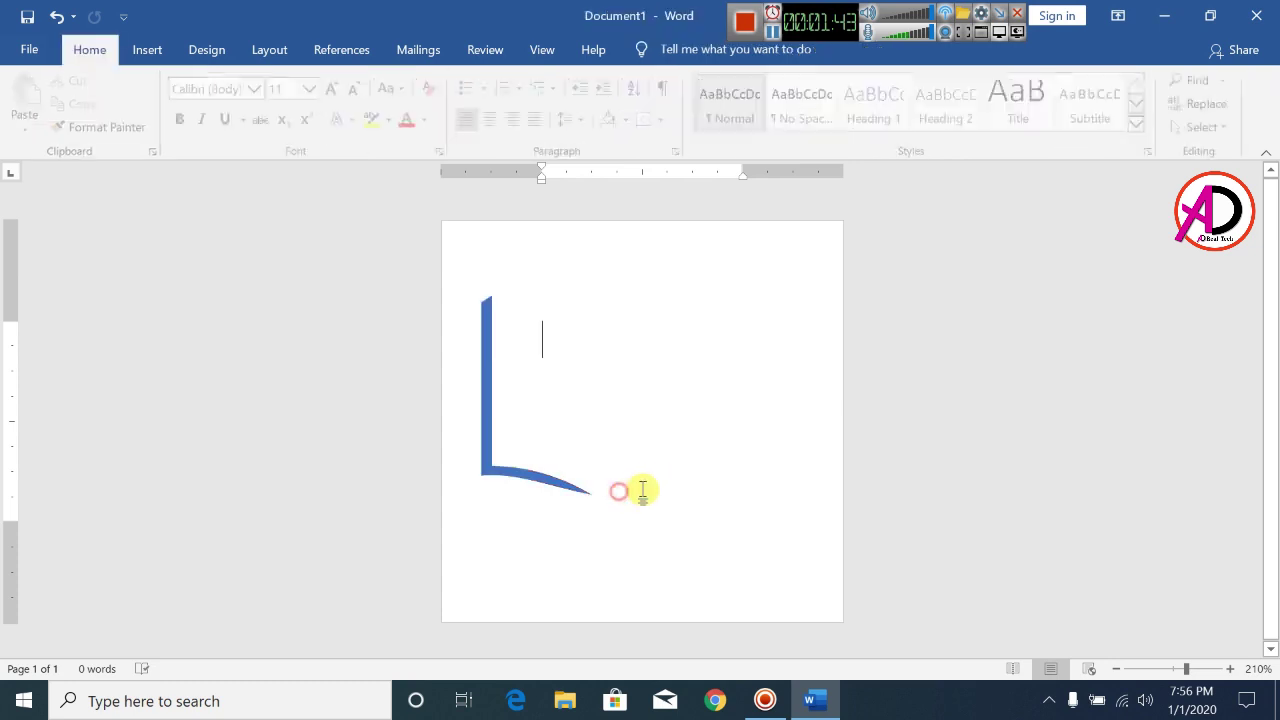
Refine the lower-edge curve of the L shape's foot with Edit Points, and reduce the shape's height to about 0.94"
click(531, 480)
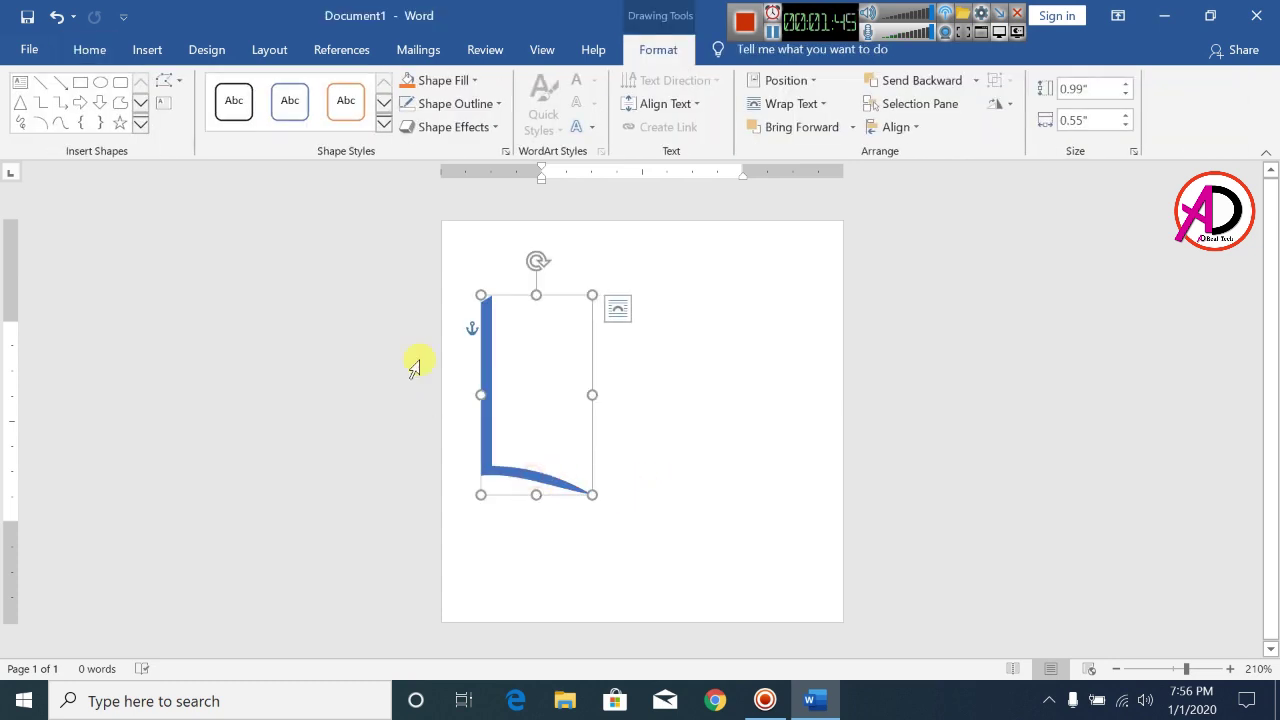
click(165, 80)
click(204, 133)
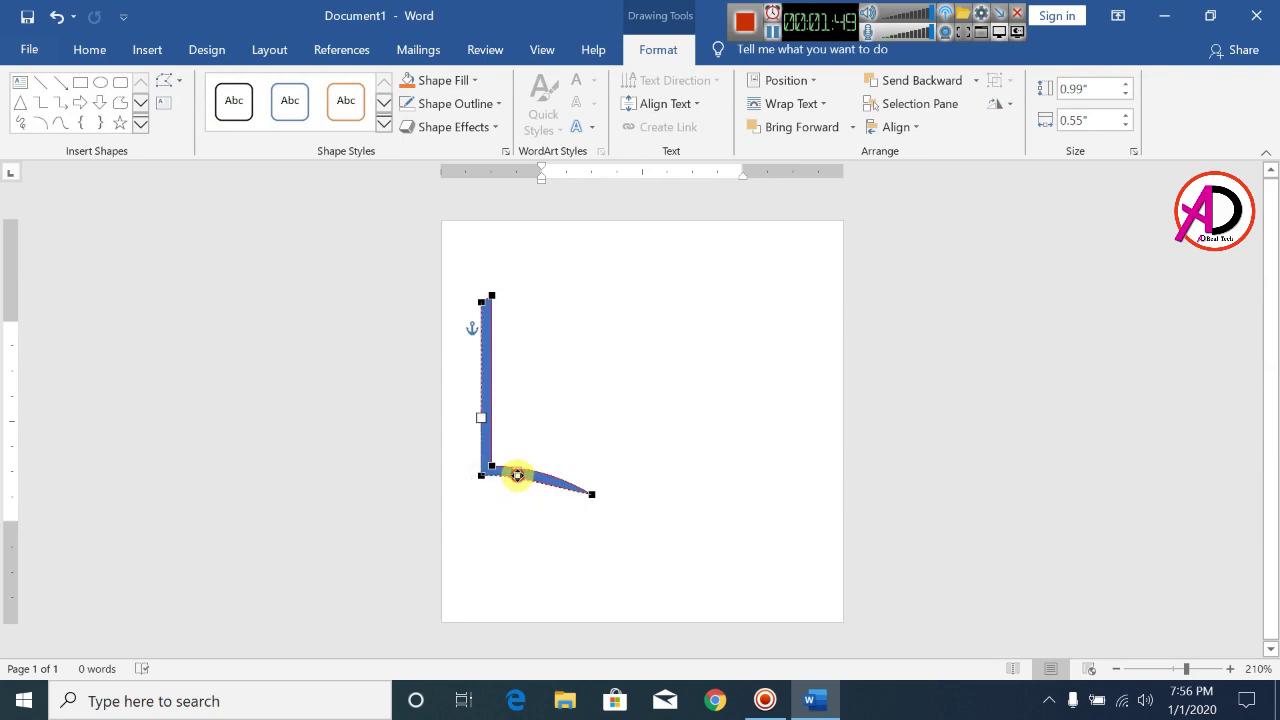
drag(516, 477, 515, 476)
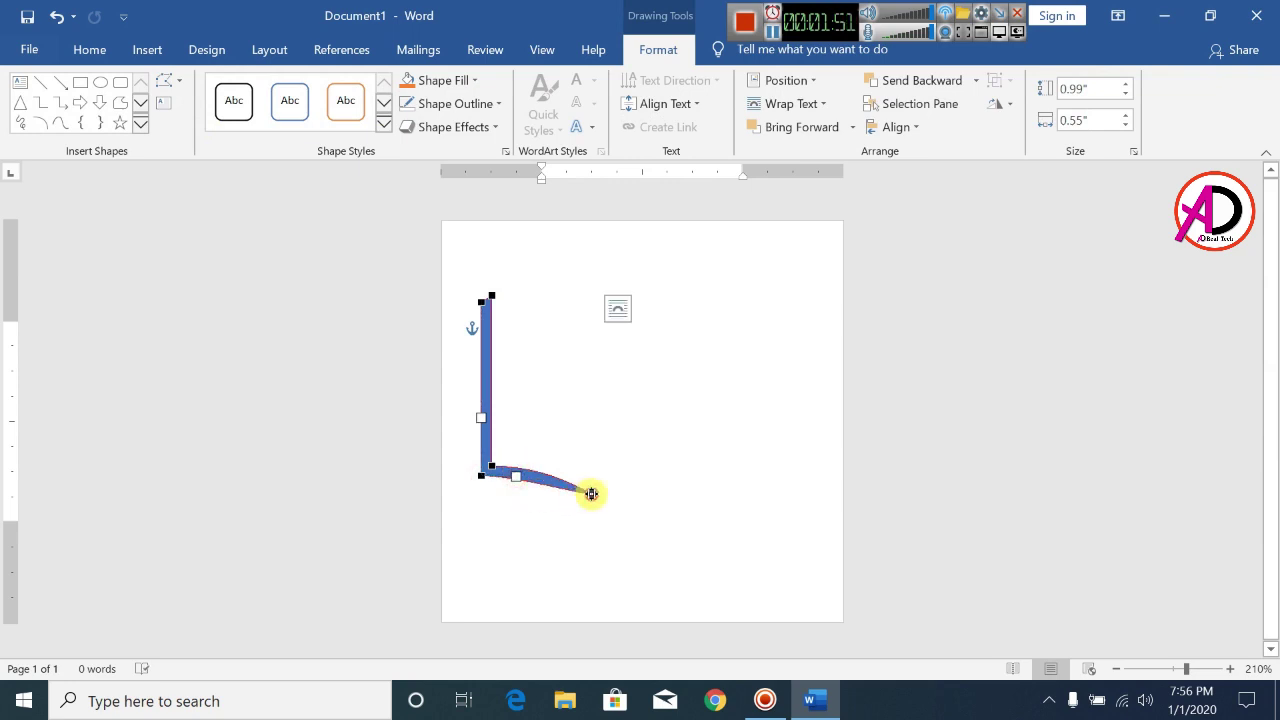
click(591, 494)
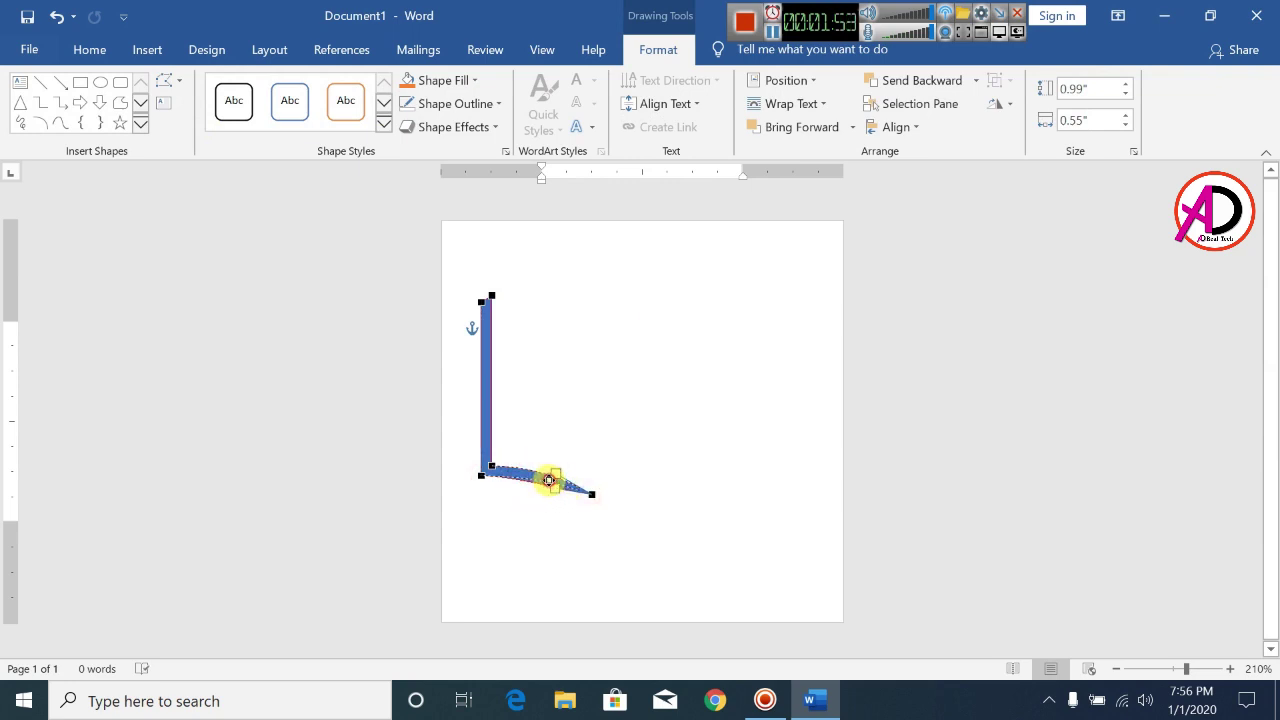
drag(549, 480, 611, 471)
click(592, 508)
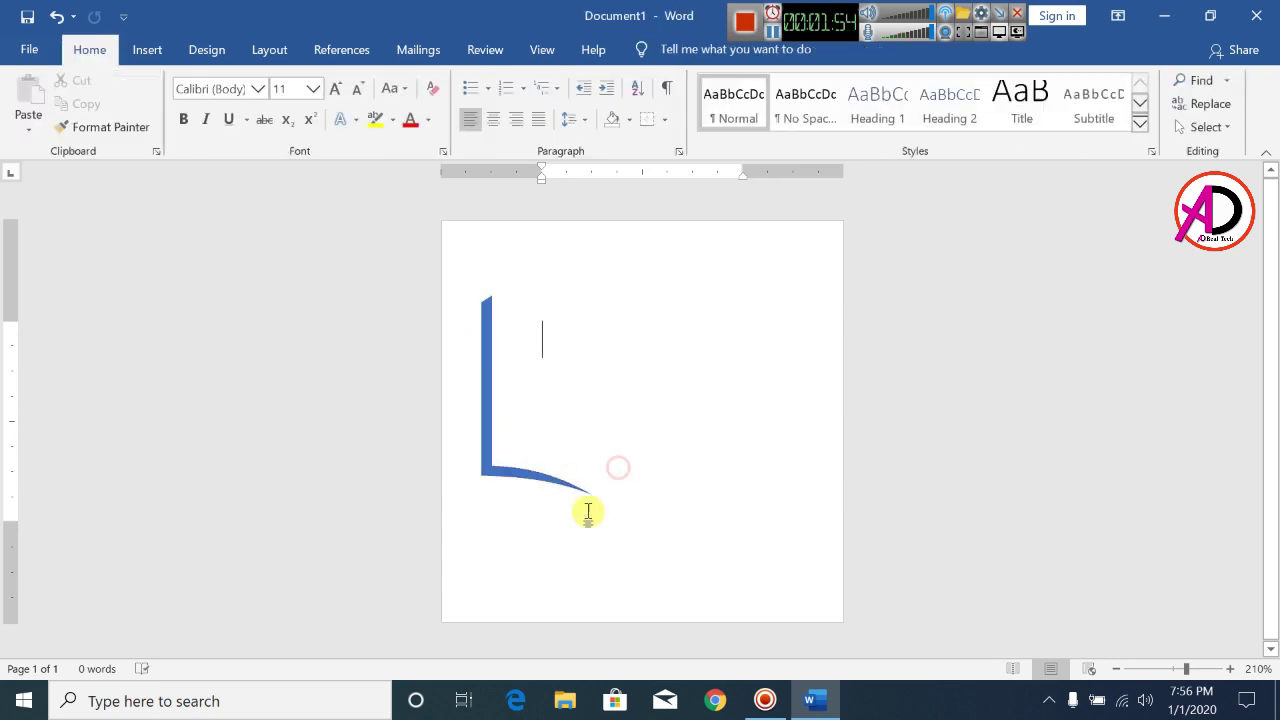
click(520, 477)
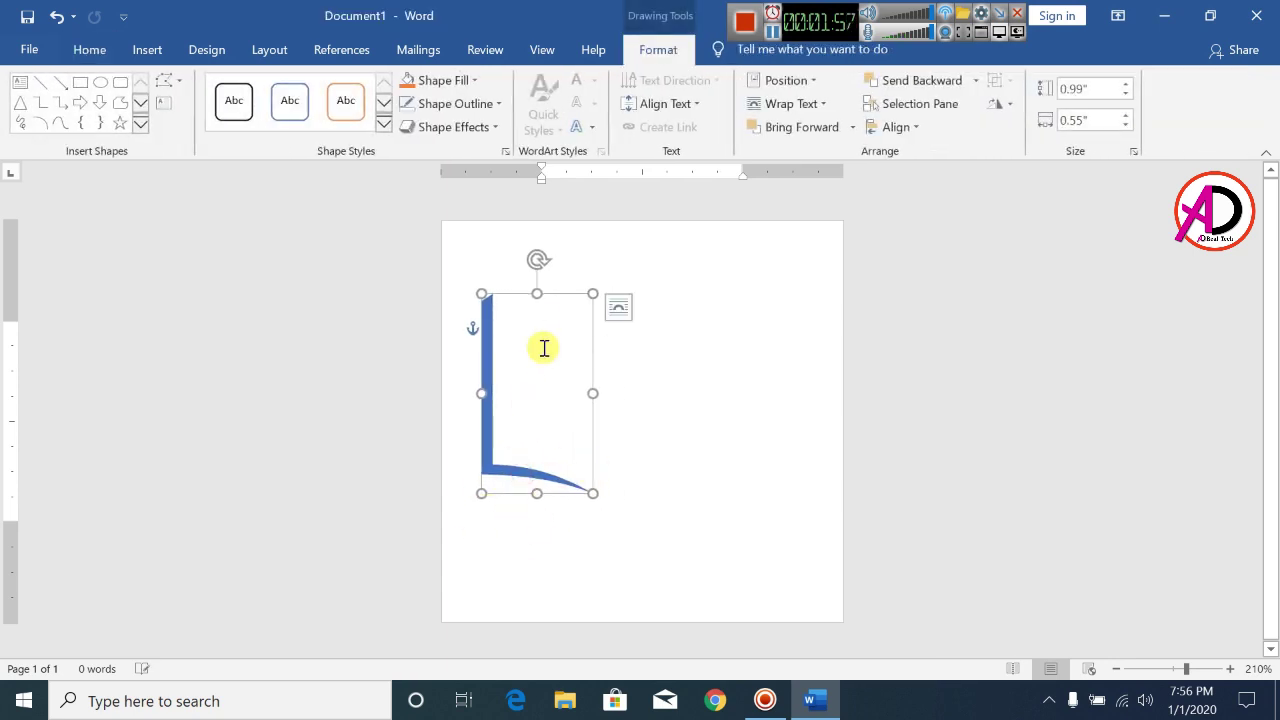
drag(538, 293, 538, 303)
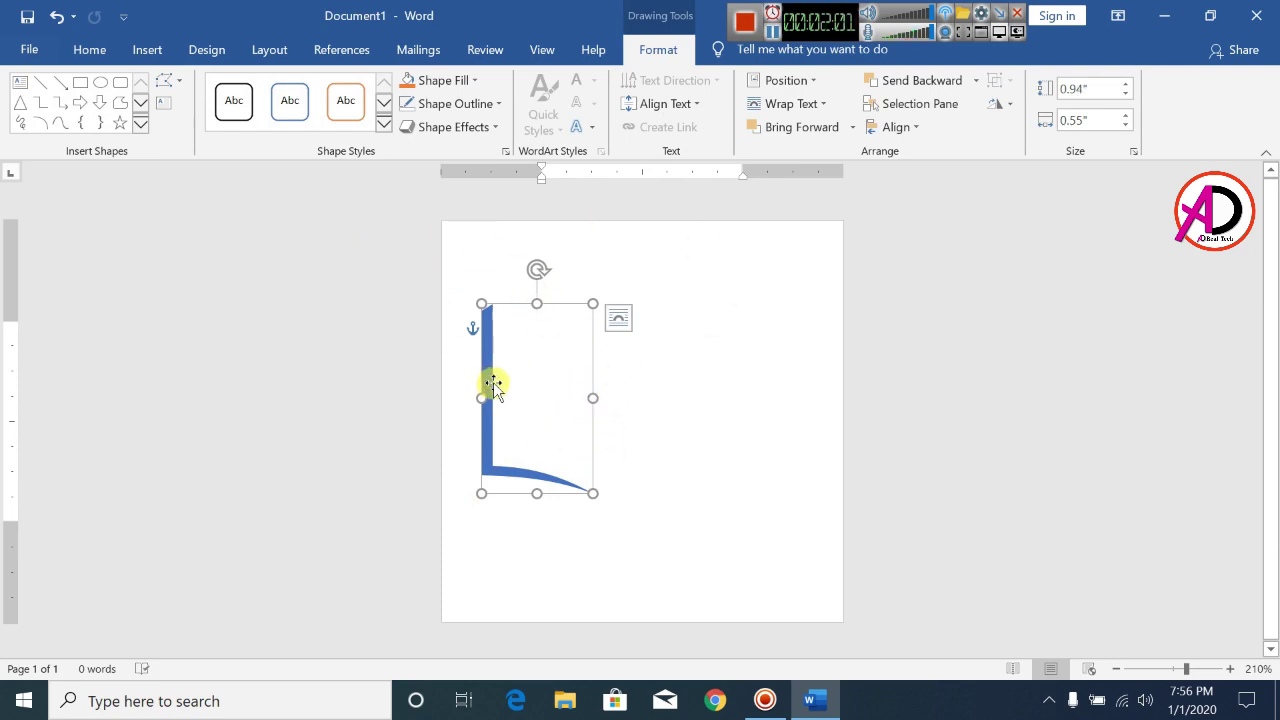
Duplicate the L shape, offset the copy up and inward, and edit its foot tip to make it about 0.98" high and 0.48" wide
key(ctrl+d)
drag(517, 411, 508, 357)
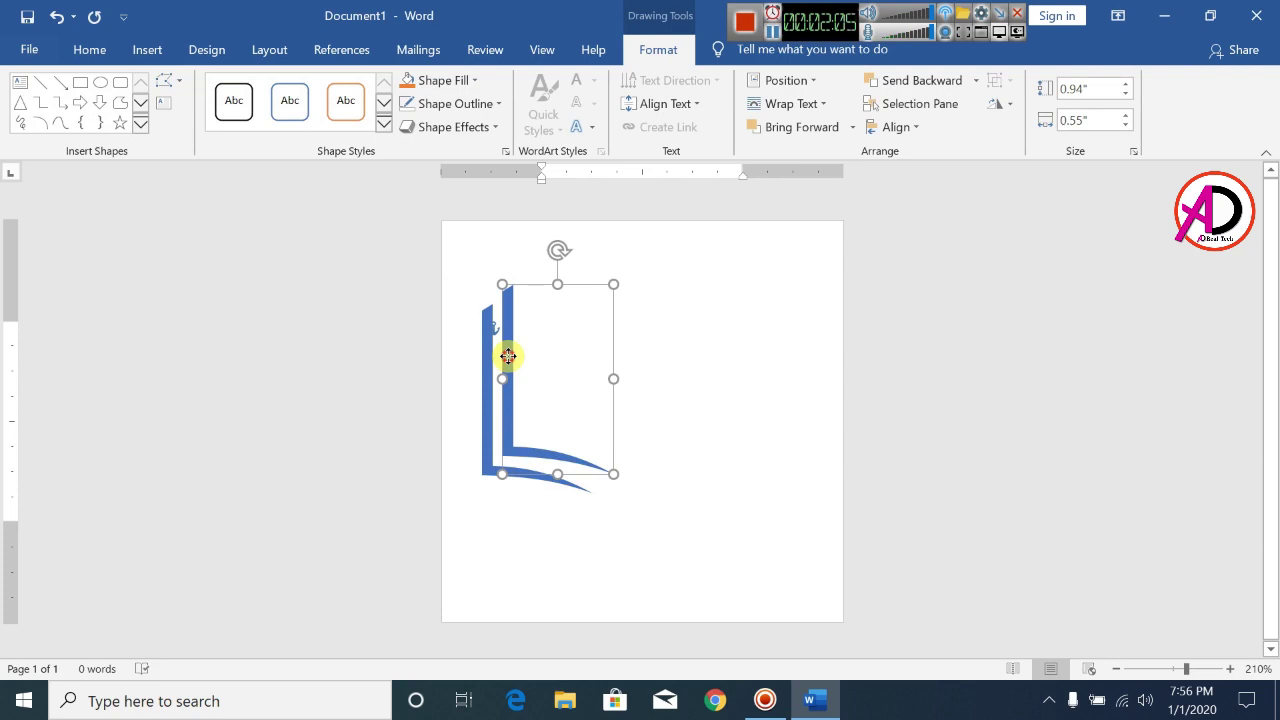
click(162, 84)
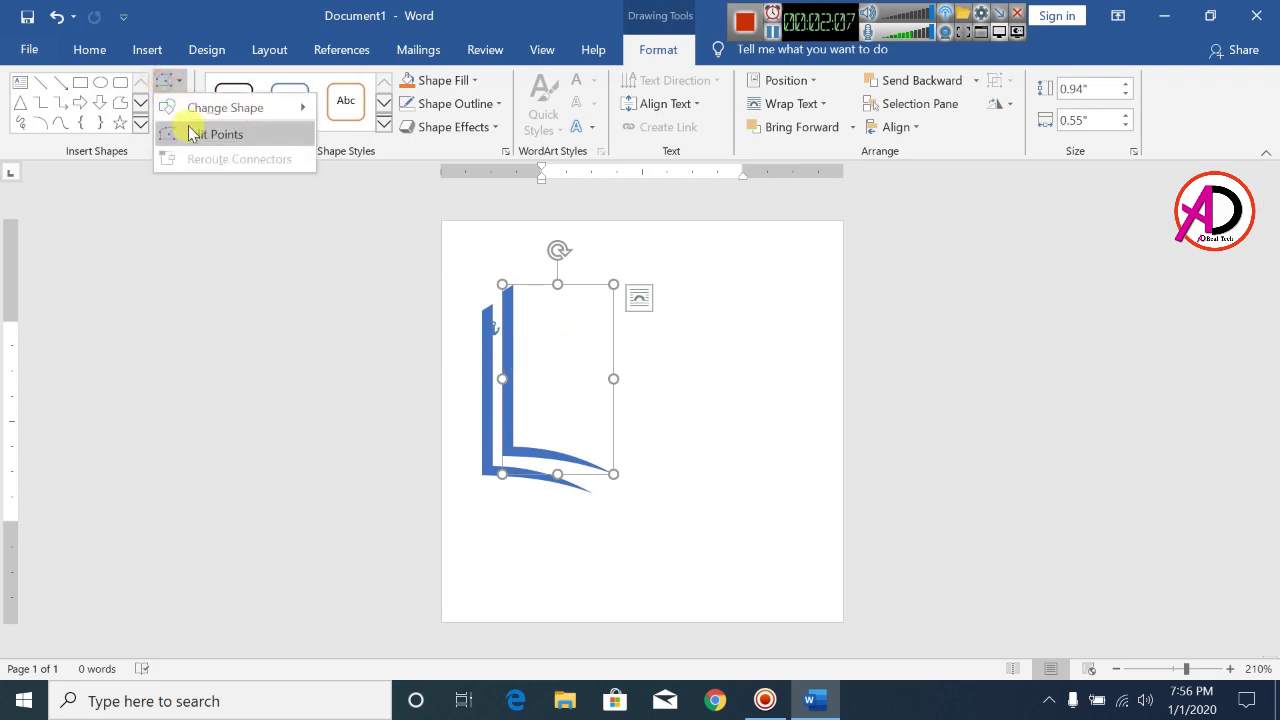
click(190, 128)
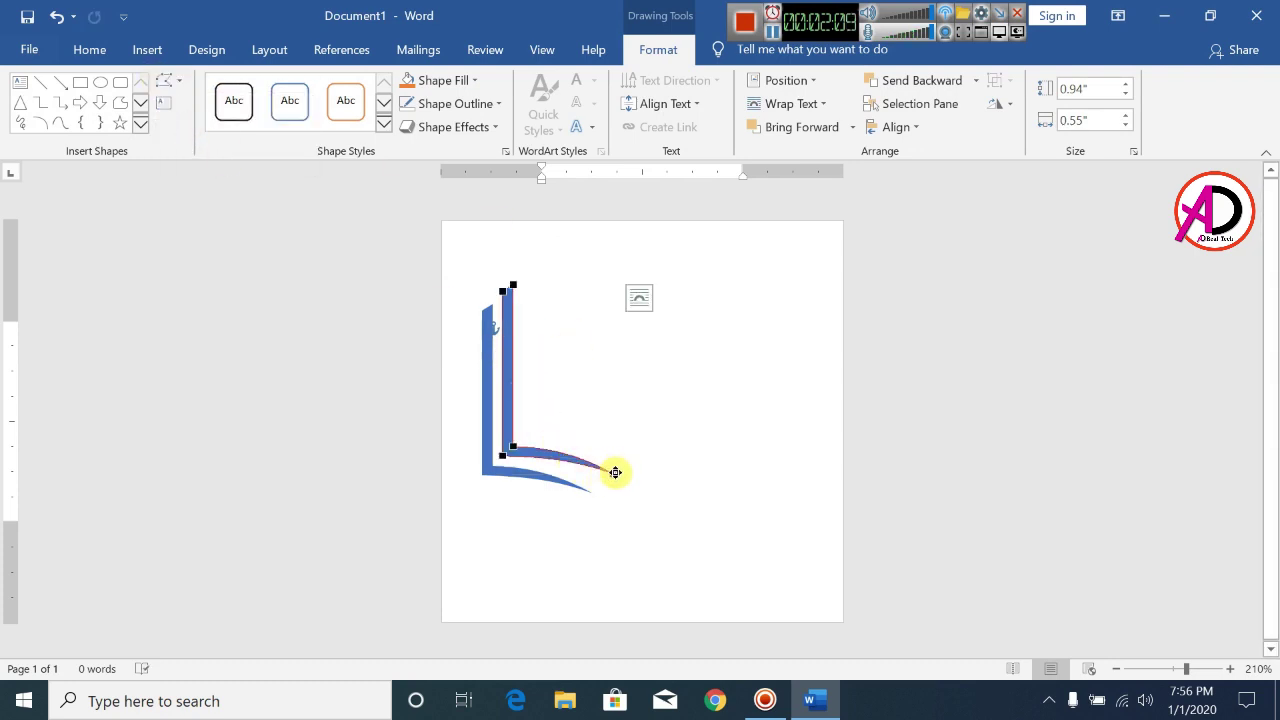
drag(615, 472, 620, 500)
click(640, 500)
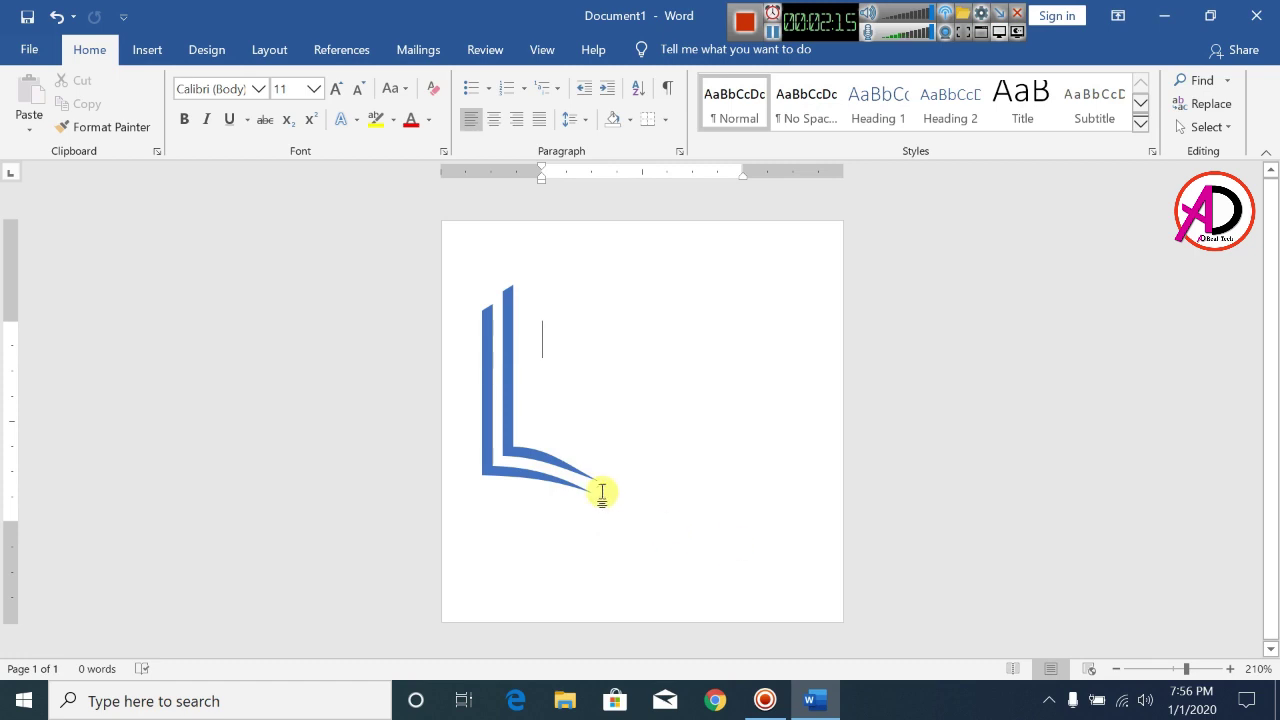
Copy the second L shape, offset the copy up and inward, and edit its foot tip to make it about 1.02" high and 0.39" wide
click(551, 463)
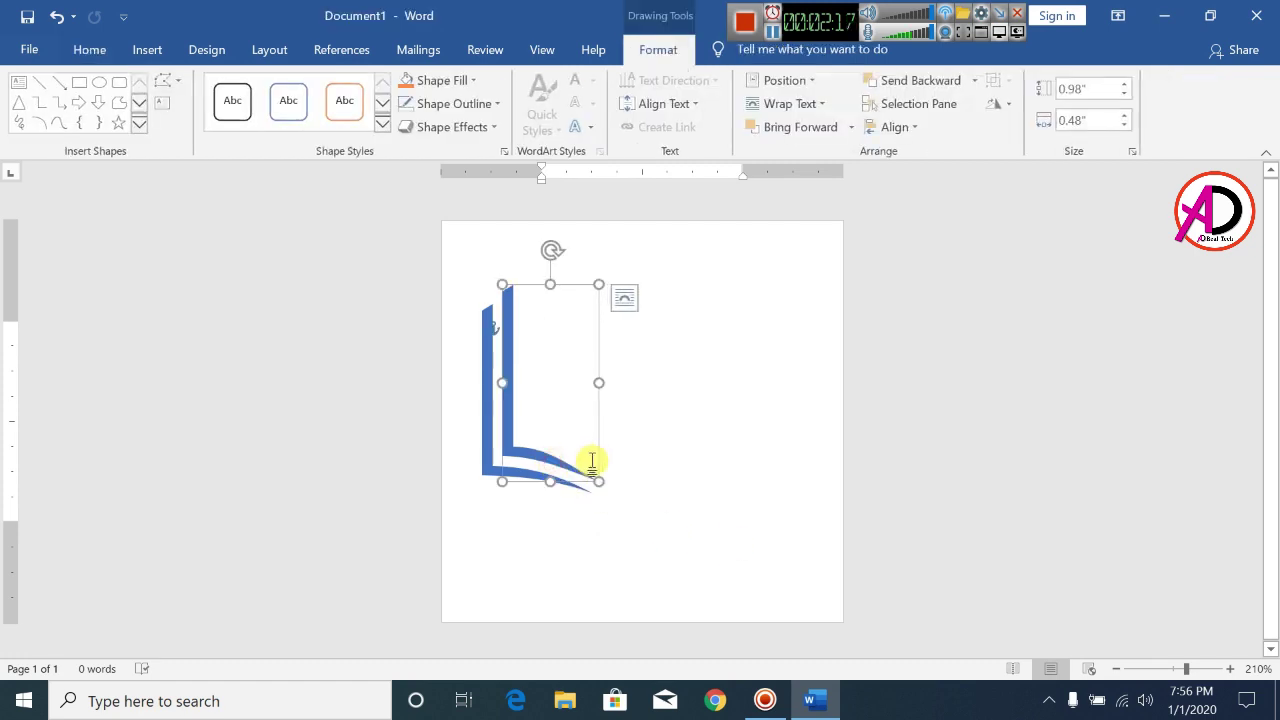
key(ctrl+c)
key(ctrl+v)
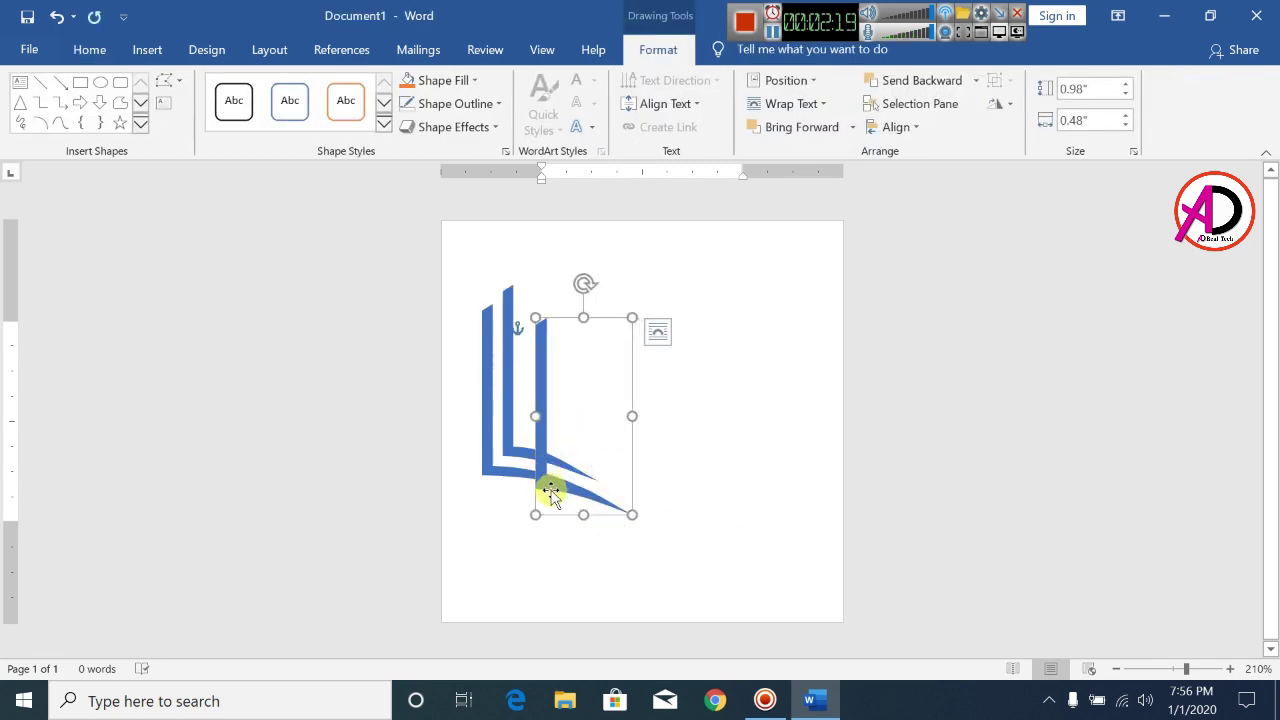
drag(546, 488, 539, 431)
click(168, 80)
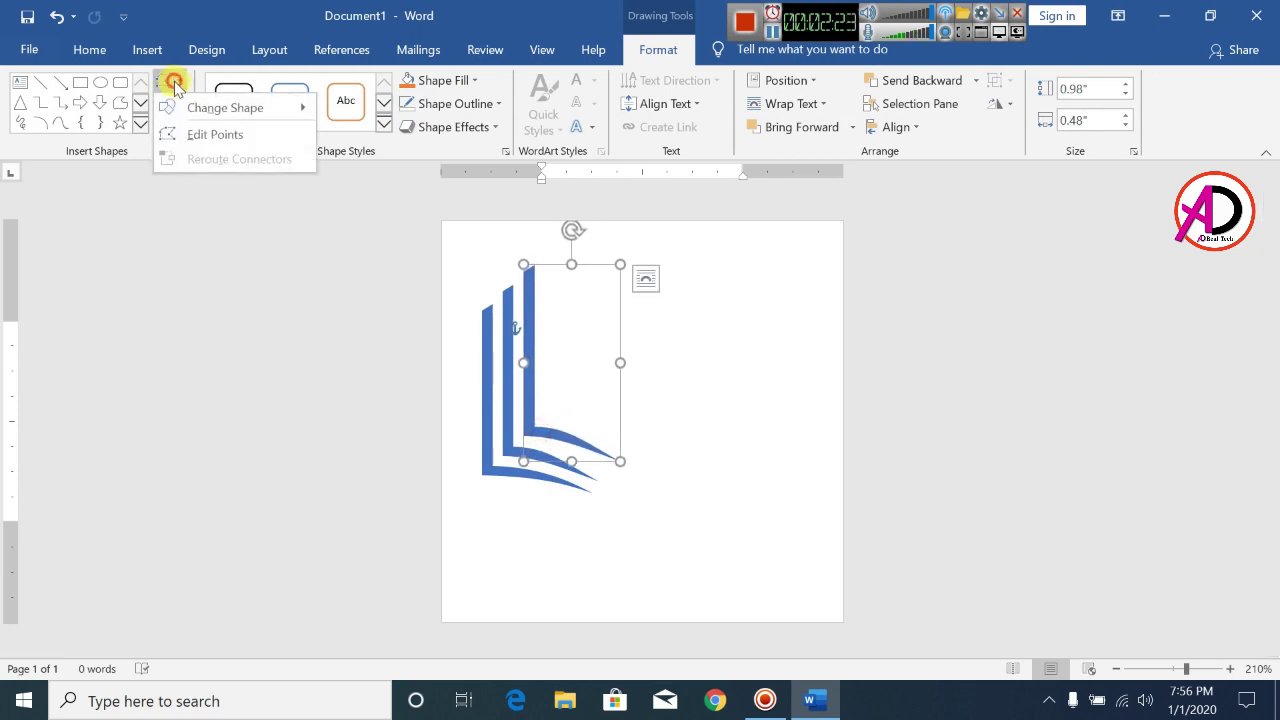
click(203, 144)
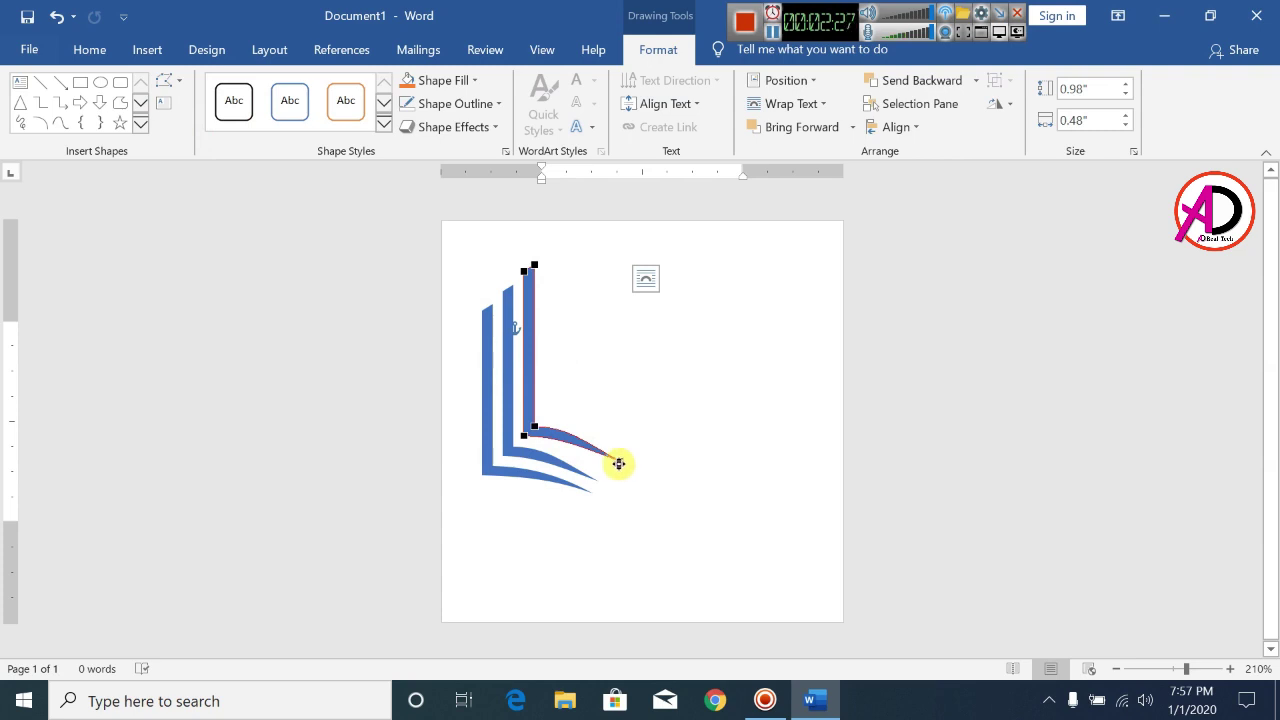
drag(618, 461, 609, 467)
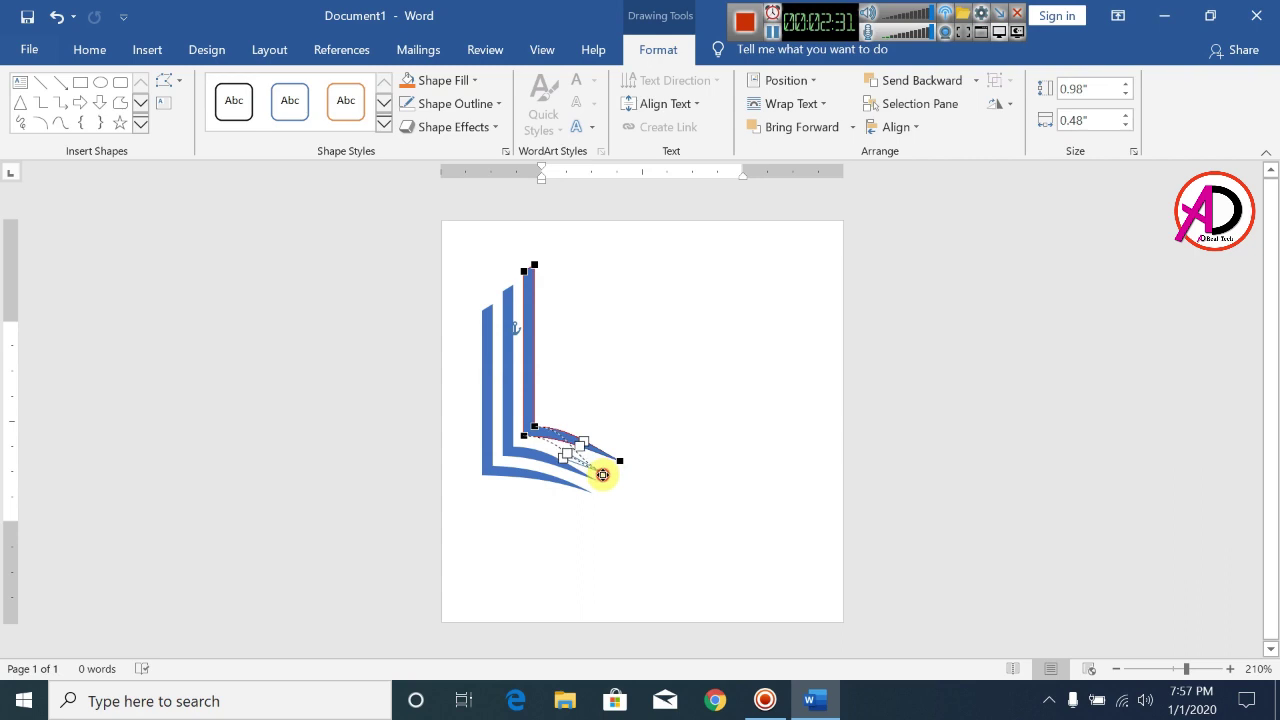
drag(602, 471, 603, 469)
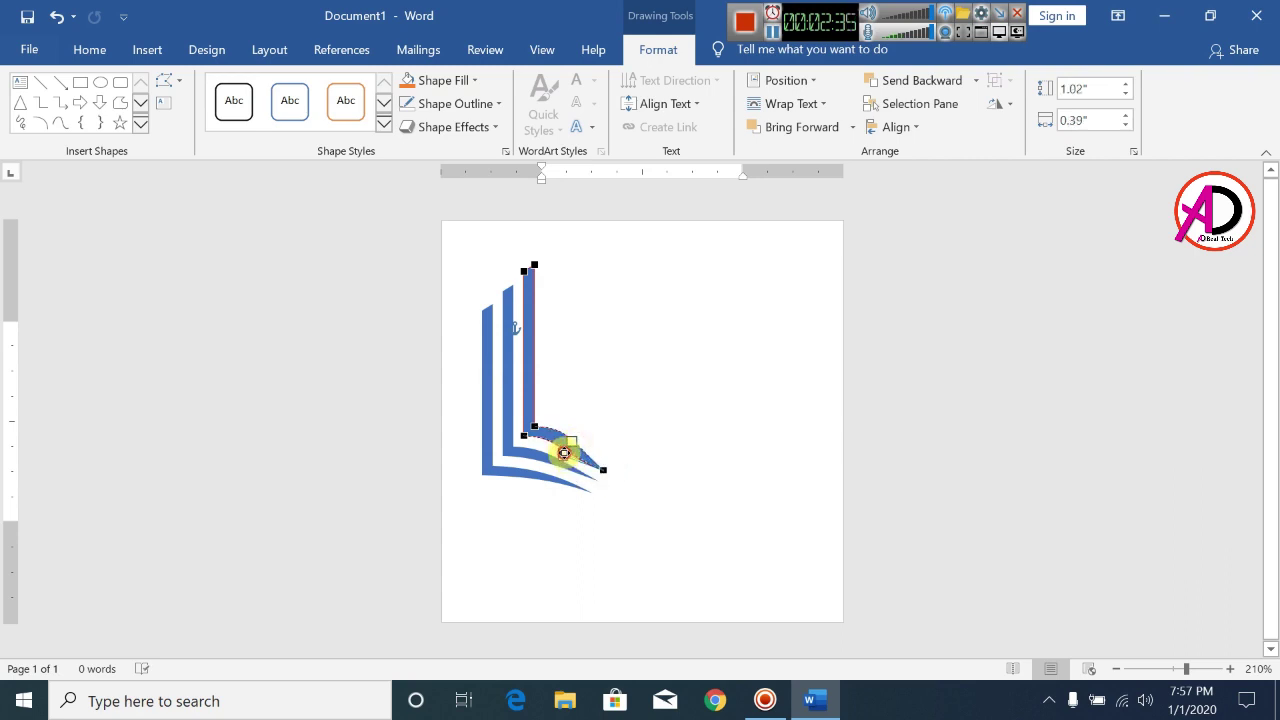
click(632, 428)
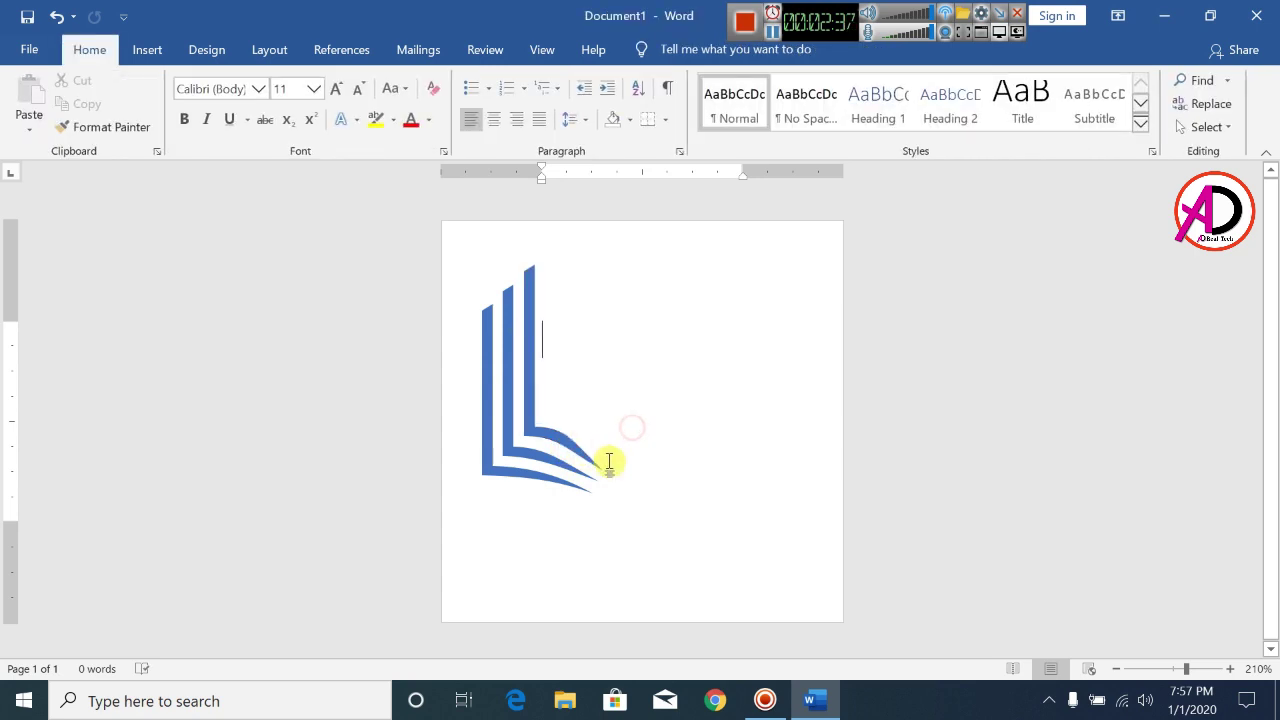
Smooth the upper curve of the innermost L shape's foot with Edit Points and nudge the shape slightly down
click(567, 441)
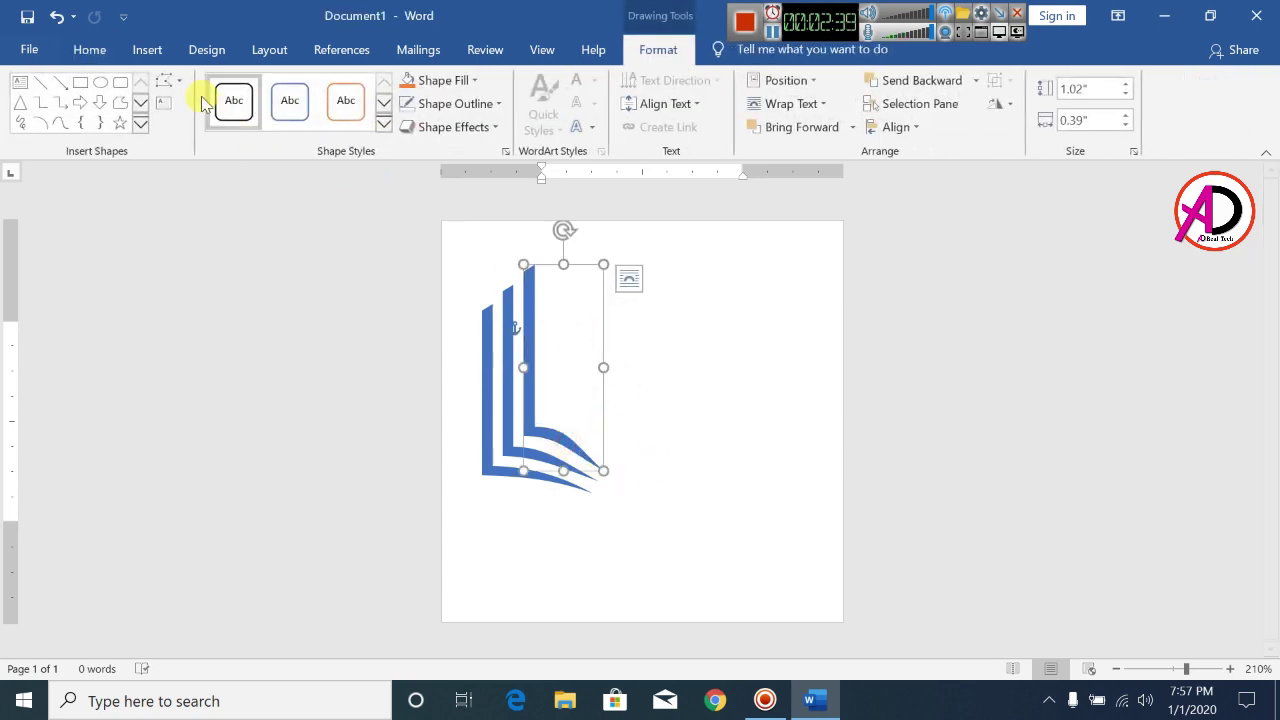
click(166, 83)
click(195, 133)
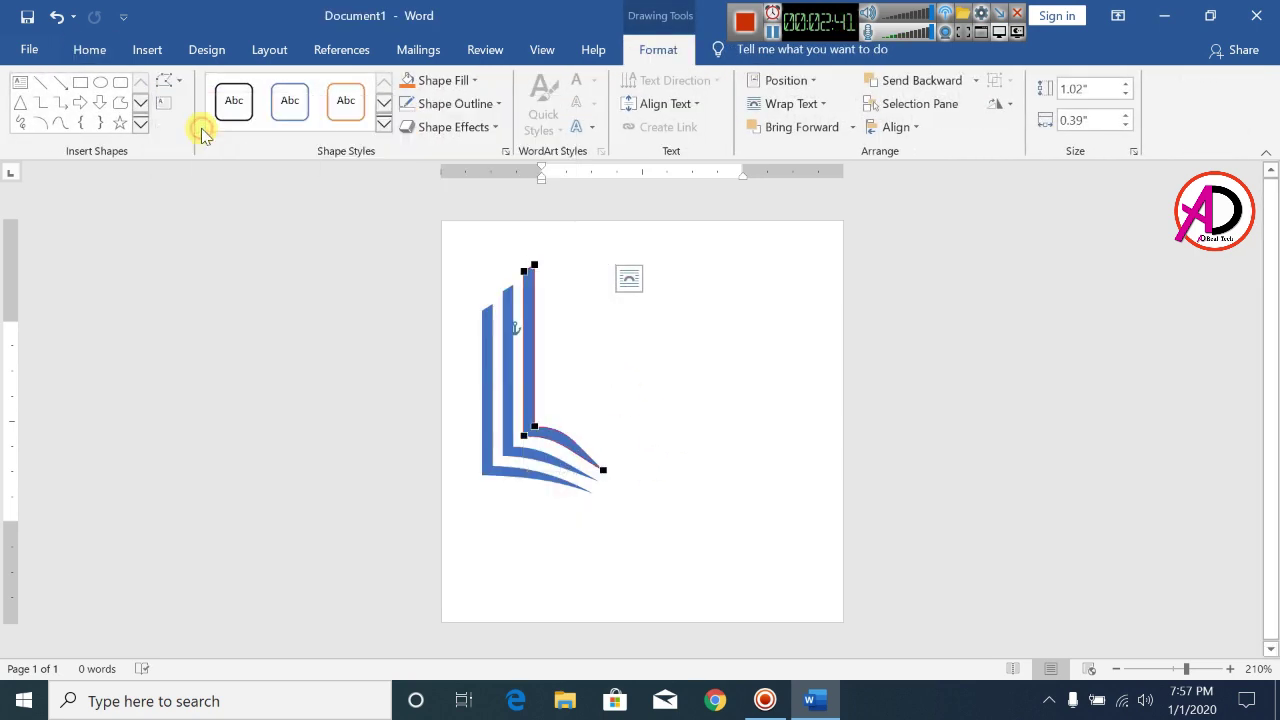
click(535, 425)
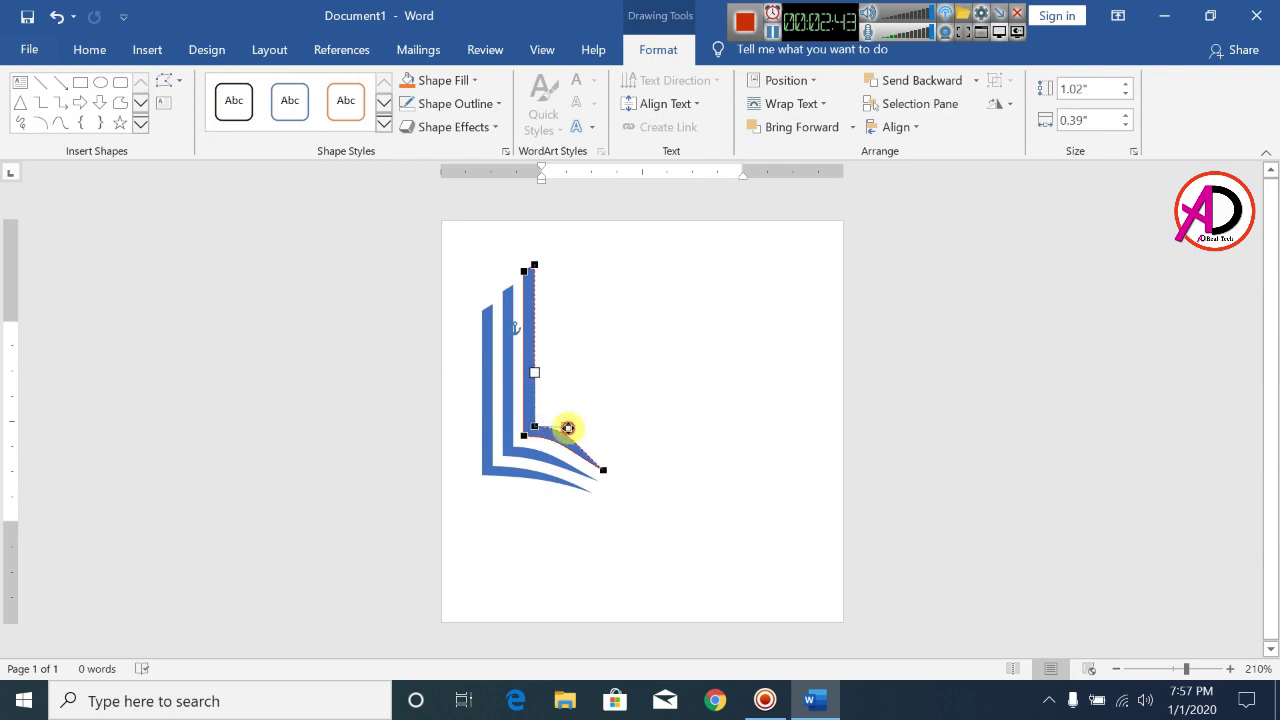
click(660, 472)
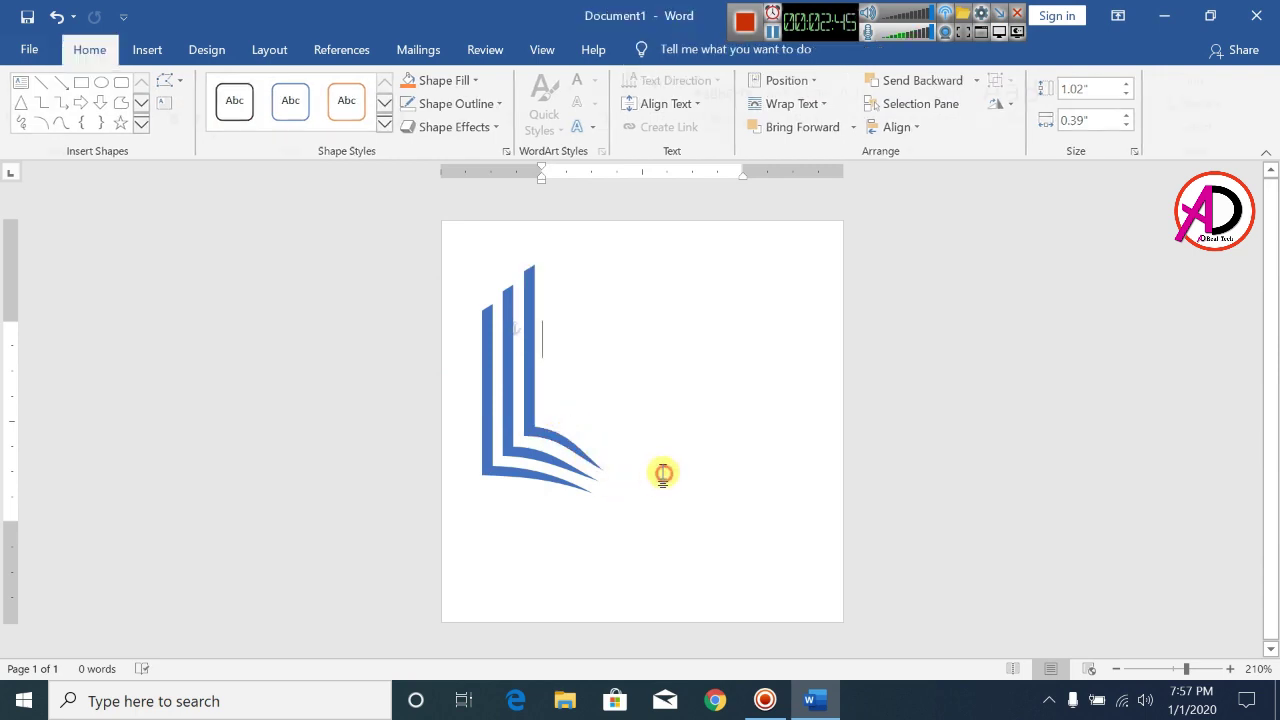
click(561, 439)
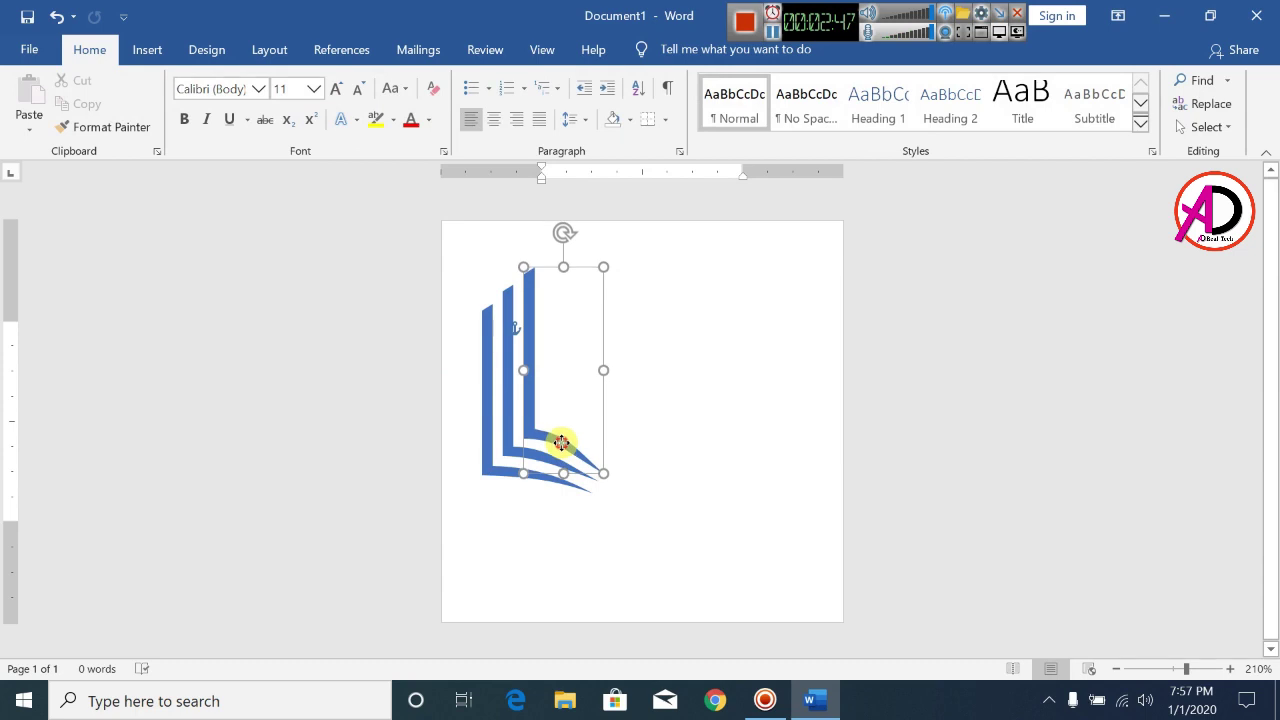
click(663, 460)
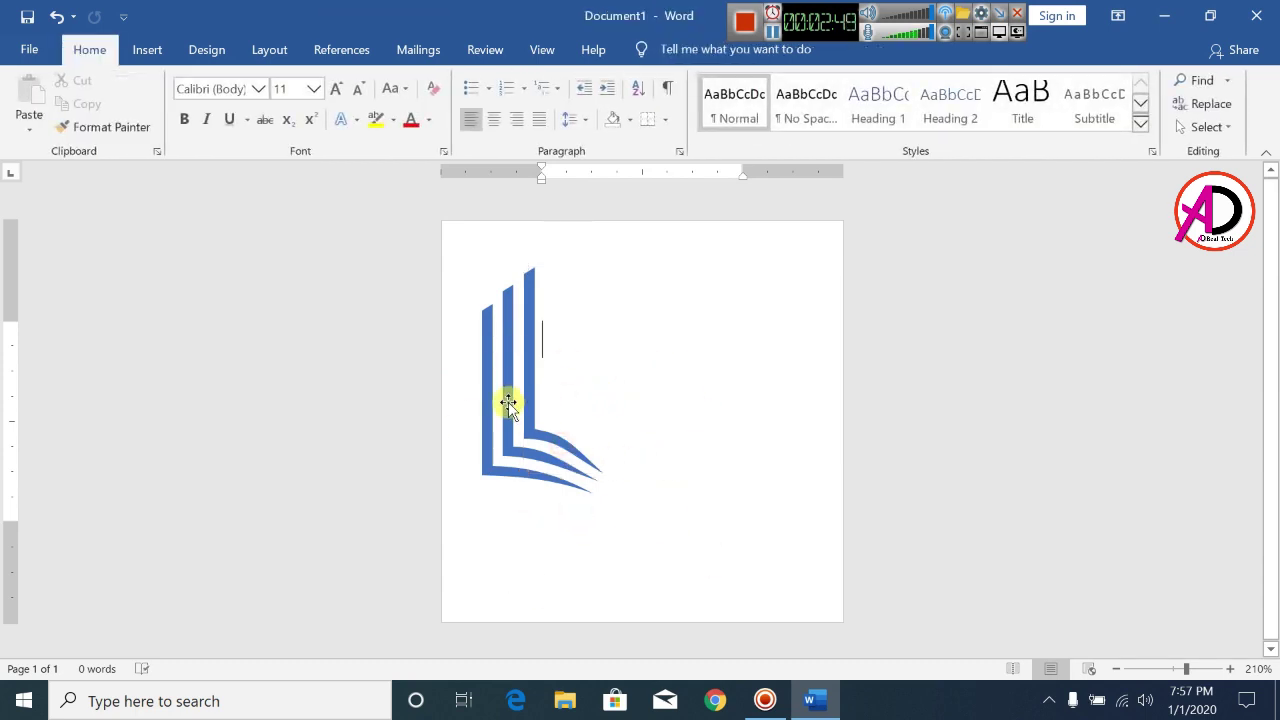
Fill the middle L shape with the standard dark blue color
click(529, 366)
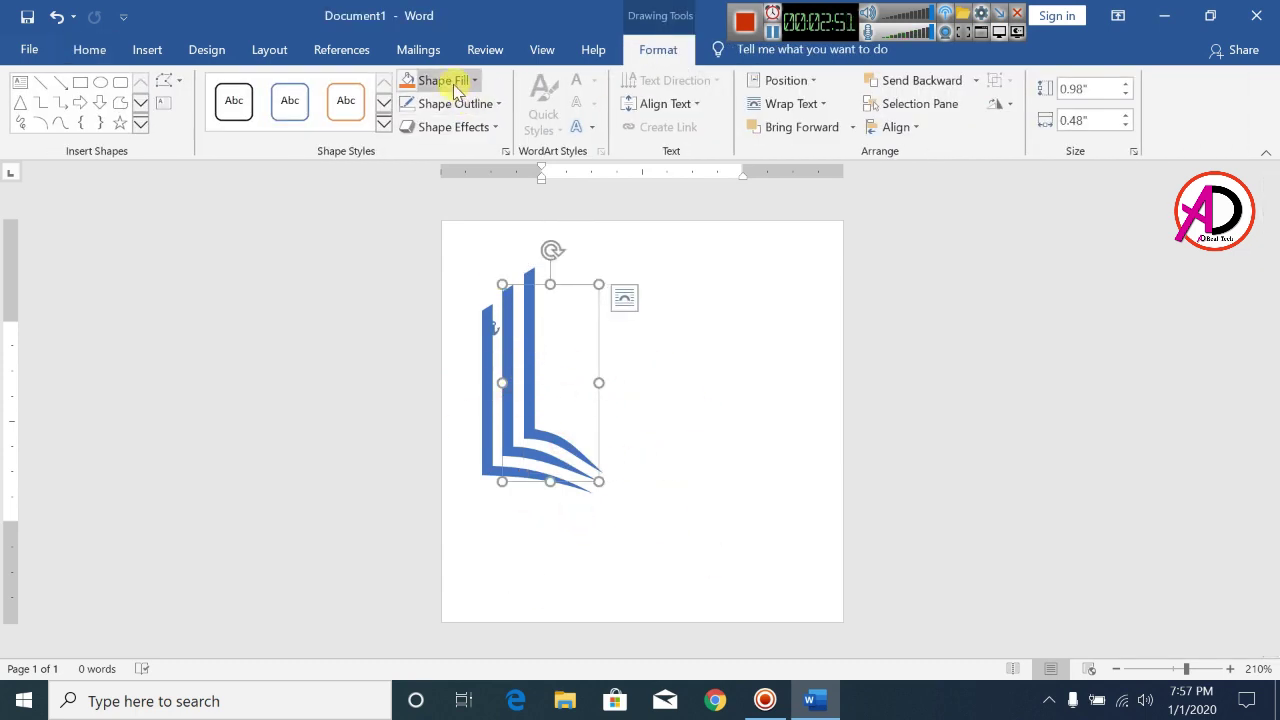
click(455, 84)
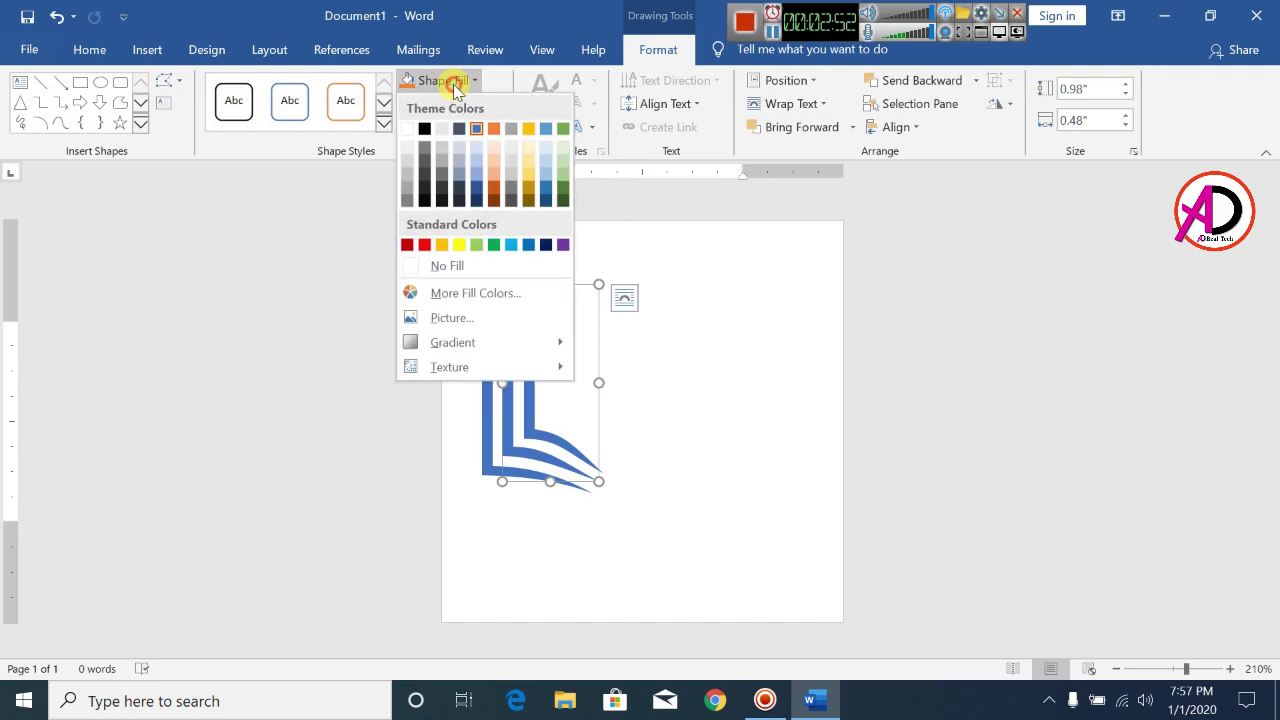
click(545, 246)
click(529, 400)
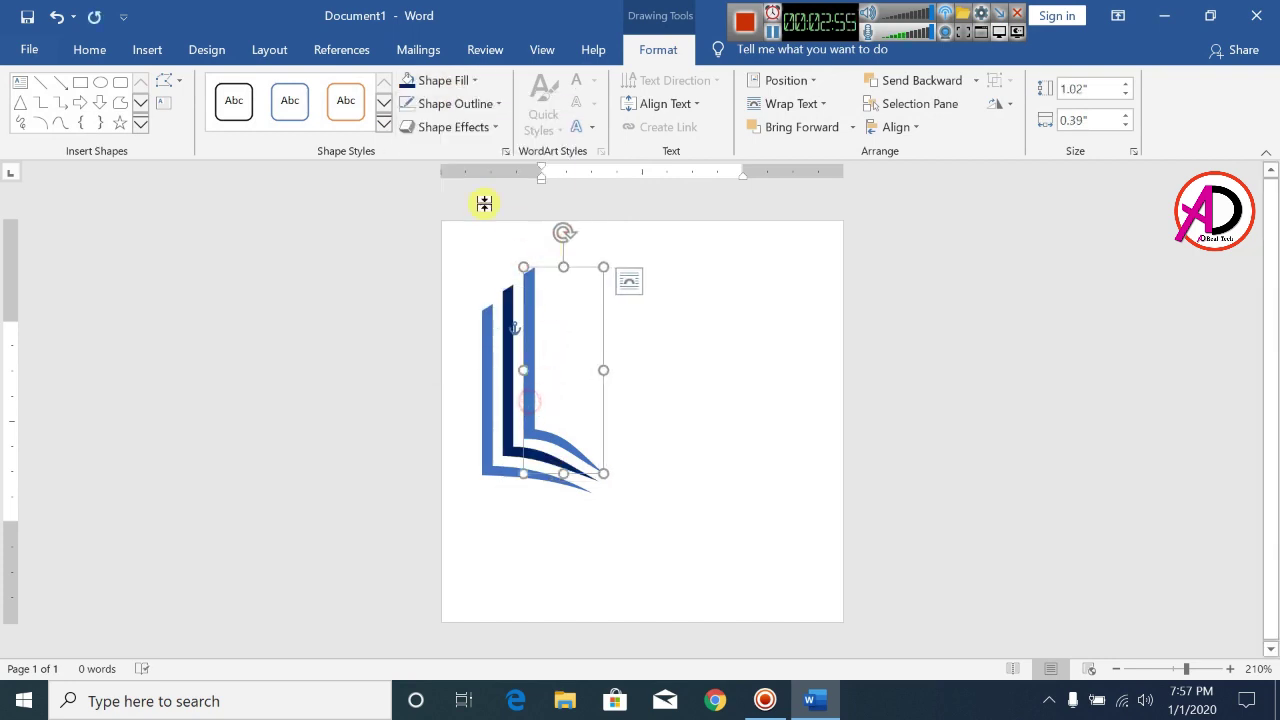
Fill the middle L shape with dark red and the innermost L shape with dark blue
click(502, 292)
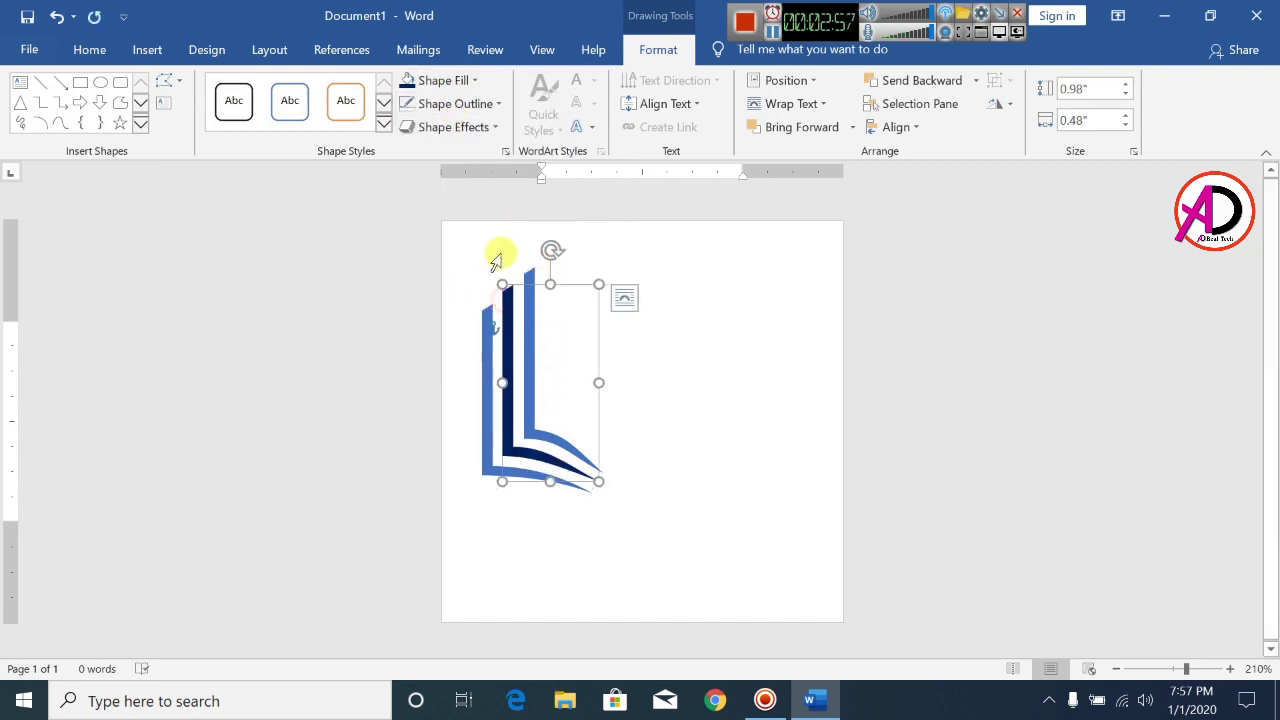
click(460, 81)
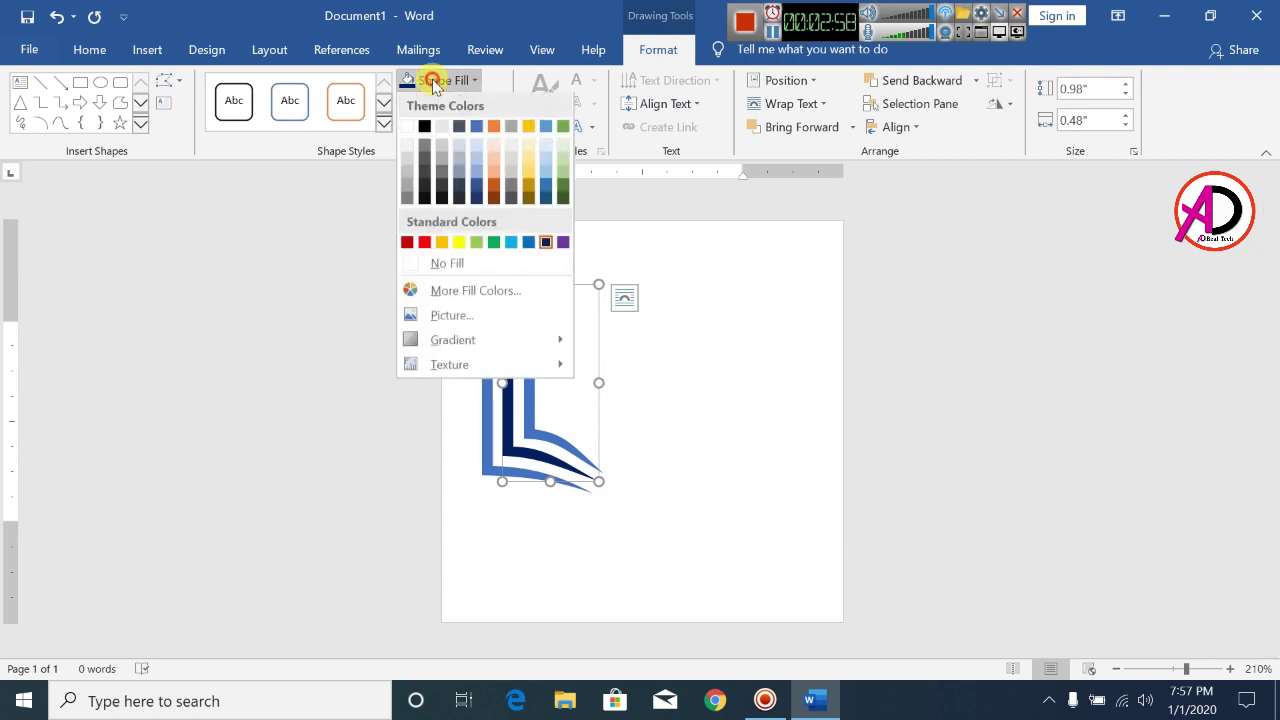
click(424, 245)
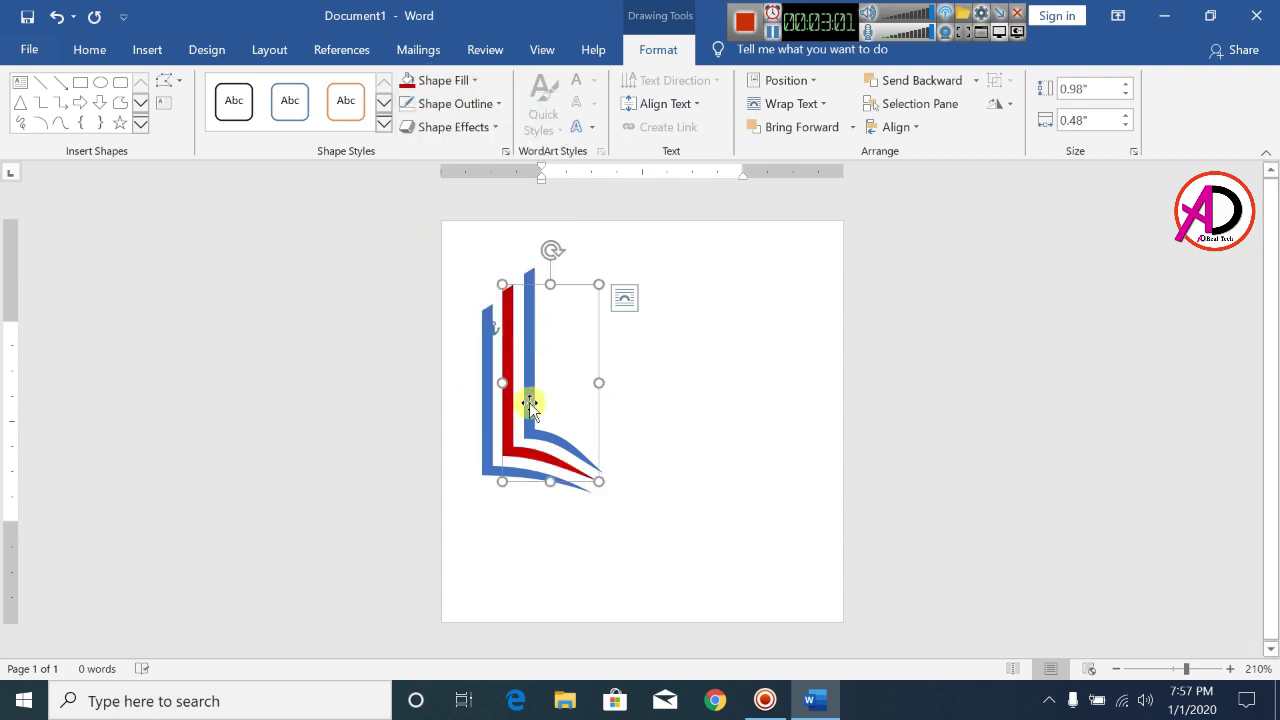
click(530, 402)
click(432, 80)
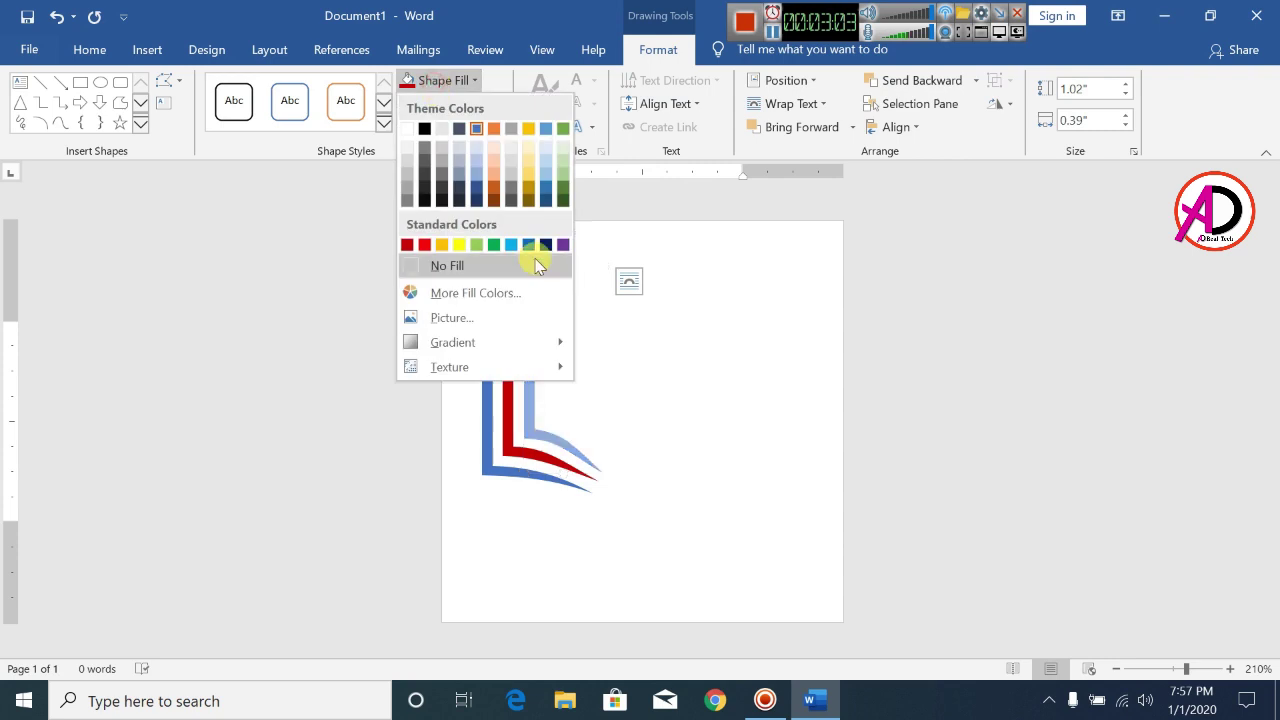
click(546, 245)
click(688, 455)
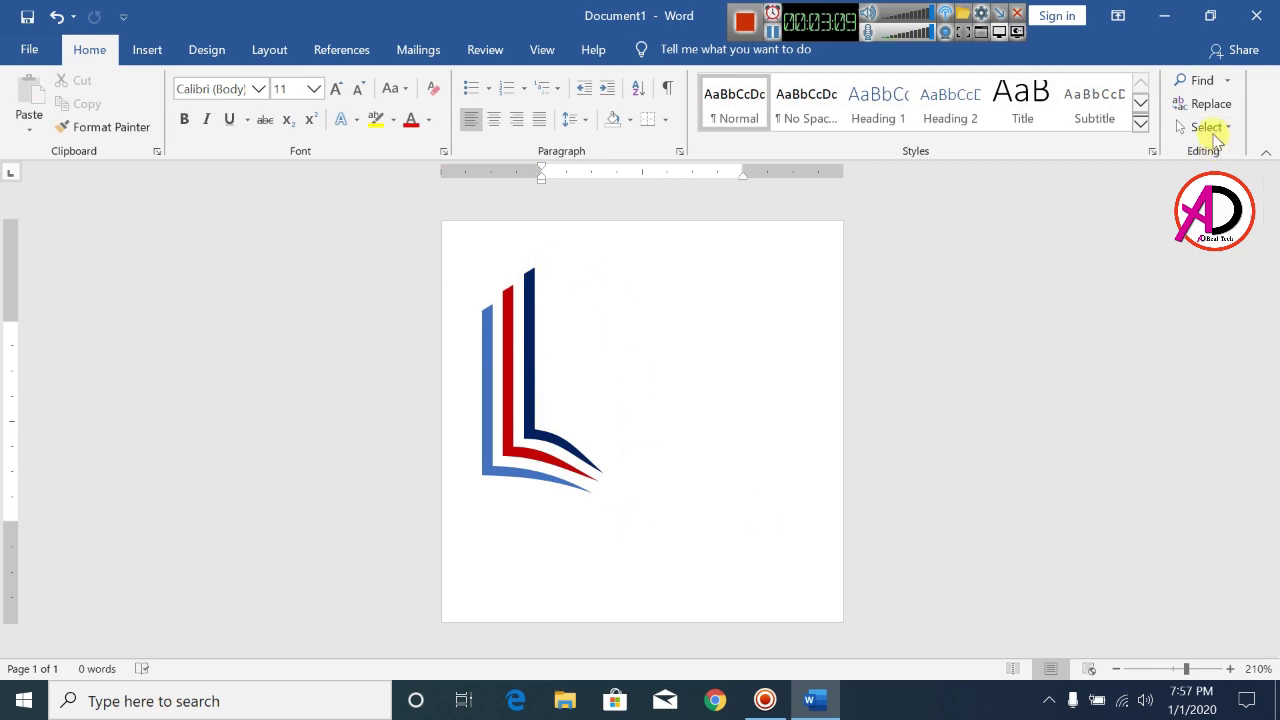
Select all three L shapes together and group them into one object
click(1210, 130)
click(1037, 180)
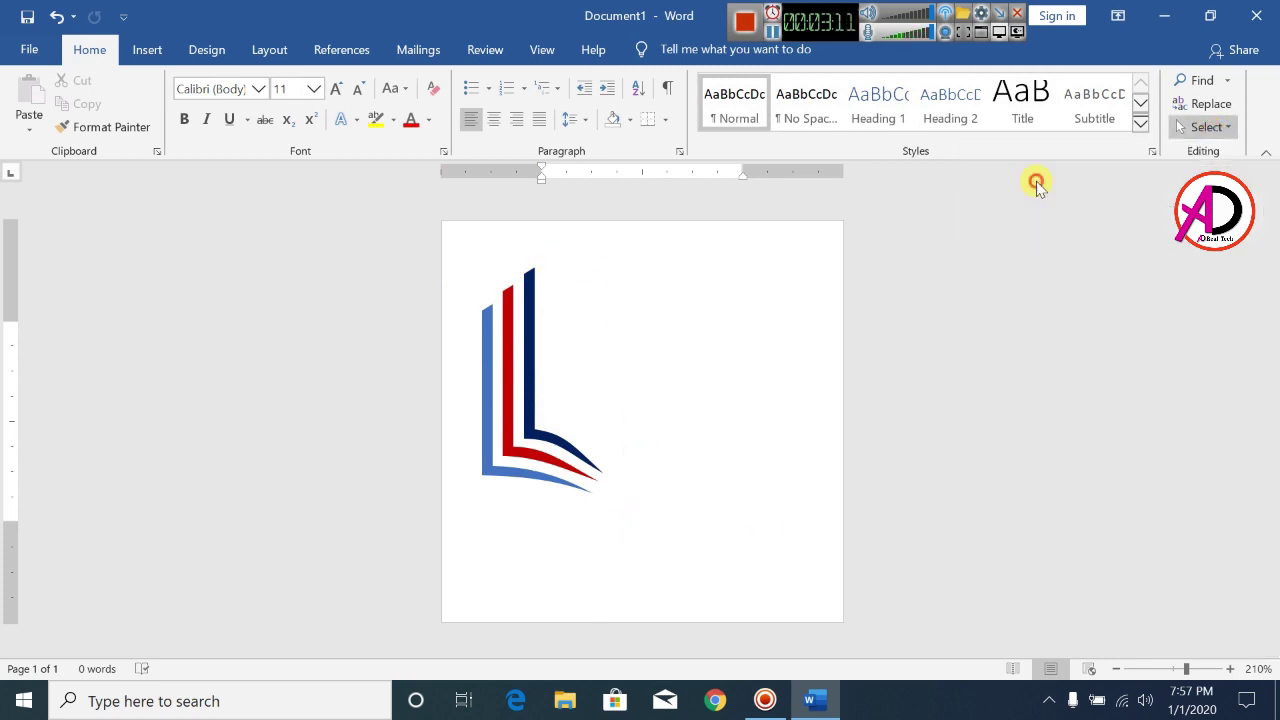
mouse_move(451, 256)
mouse_down()
mouse_move(493, 290)
mouse_move(626, 524)
mouse_up()
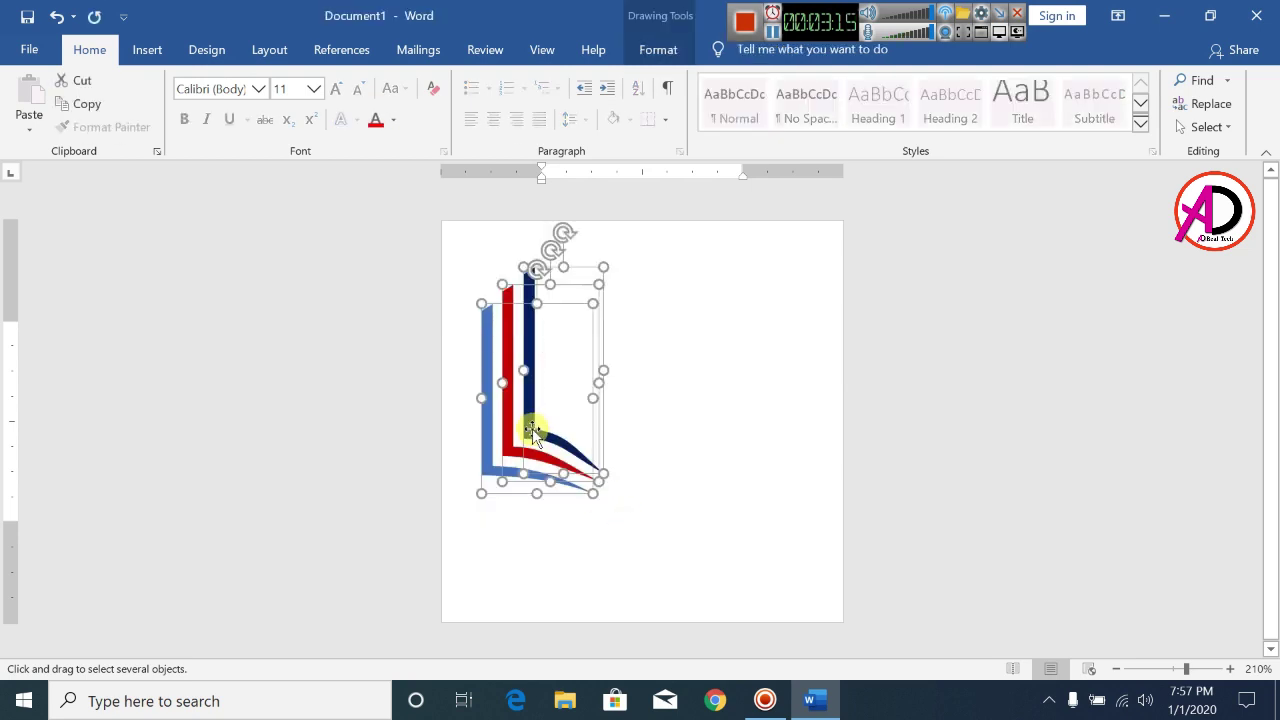
right_click(533, 432)
mouse_move(608, 211)
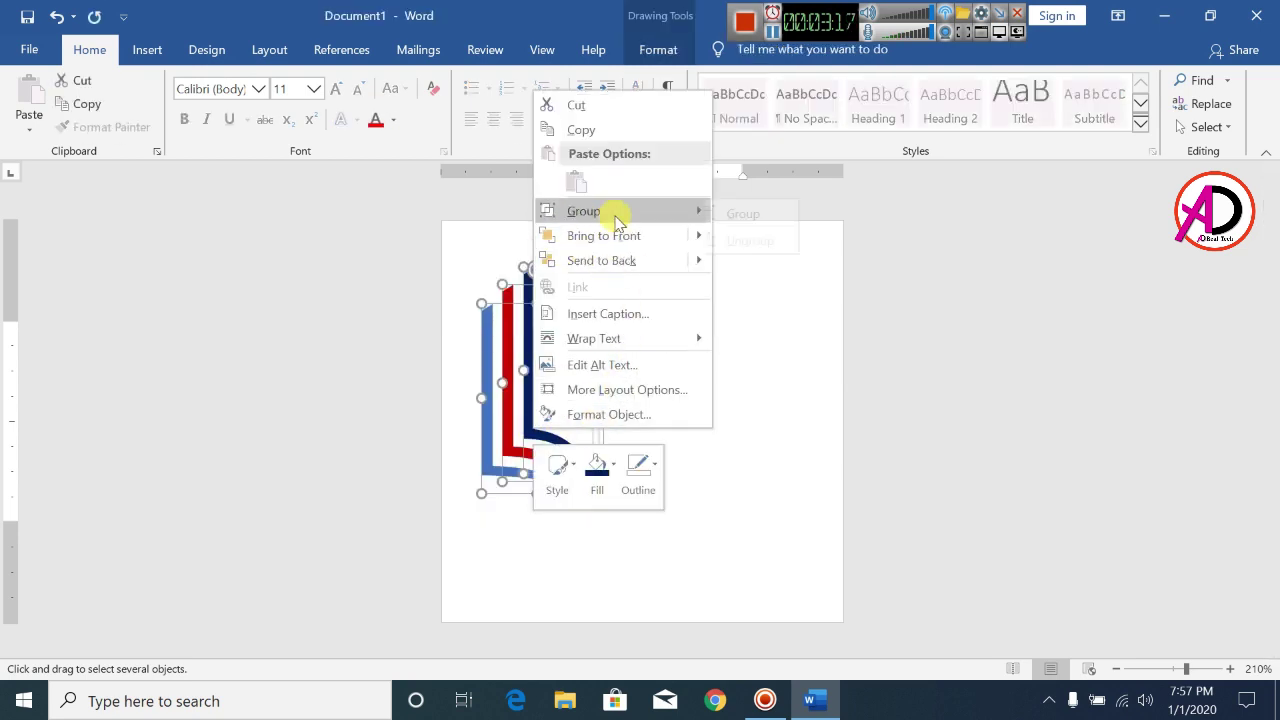
click(748, 216)
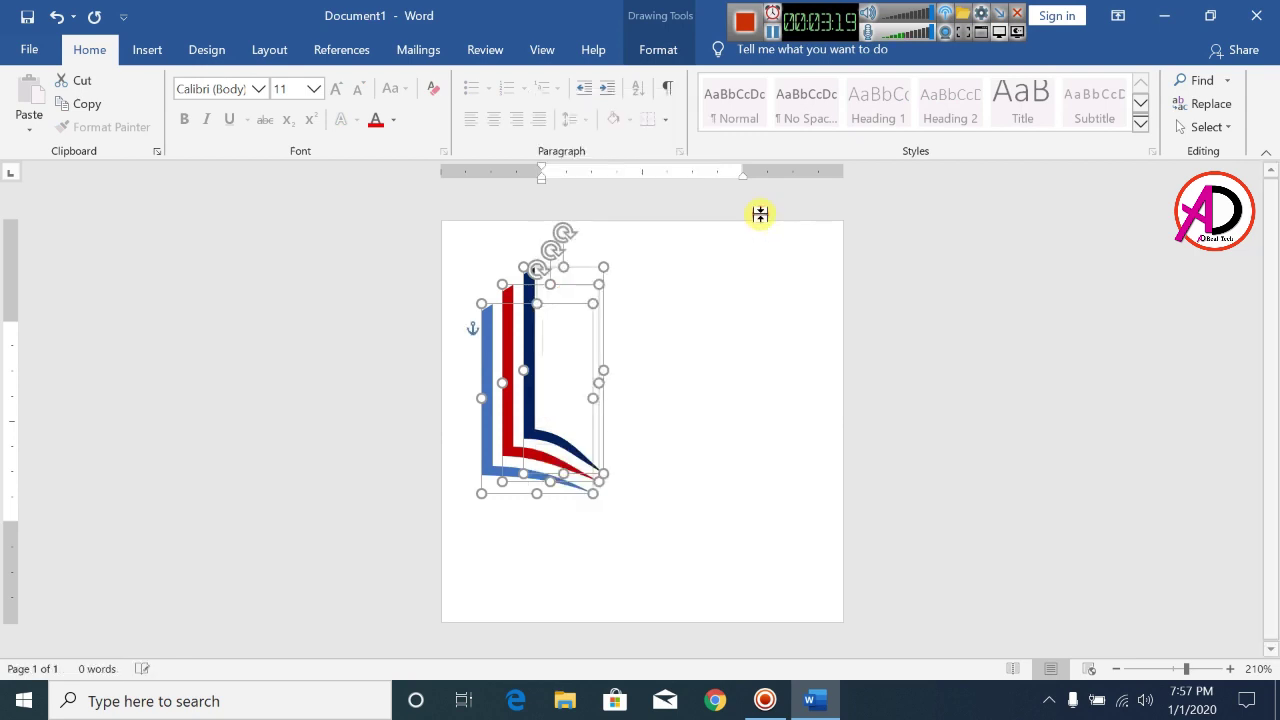
Duplicate the group of three L shapes, place the copy beside the original, and flip the copy horizontally
drag(531, 405, 628, 437)
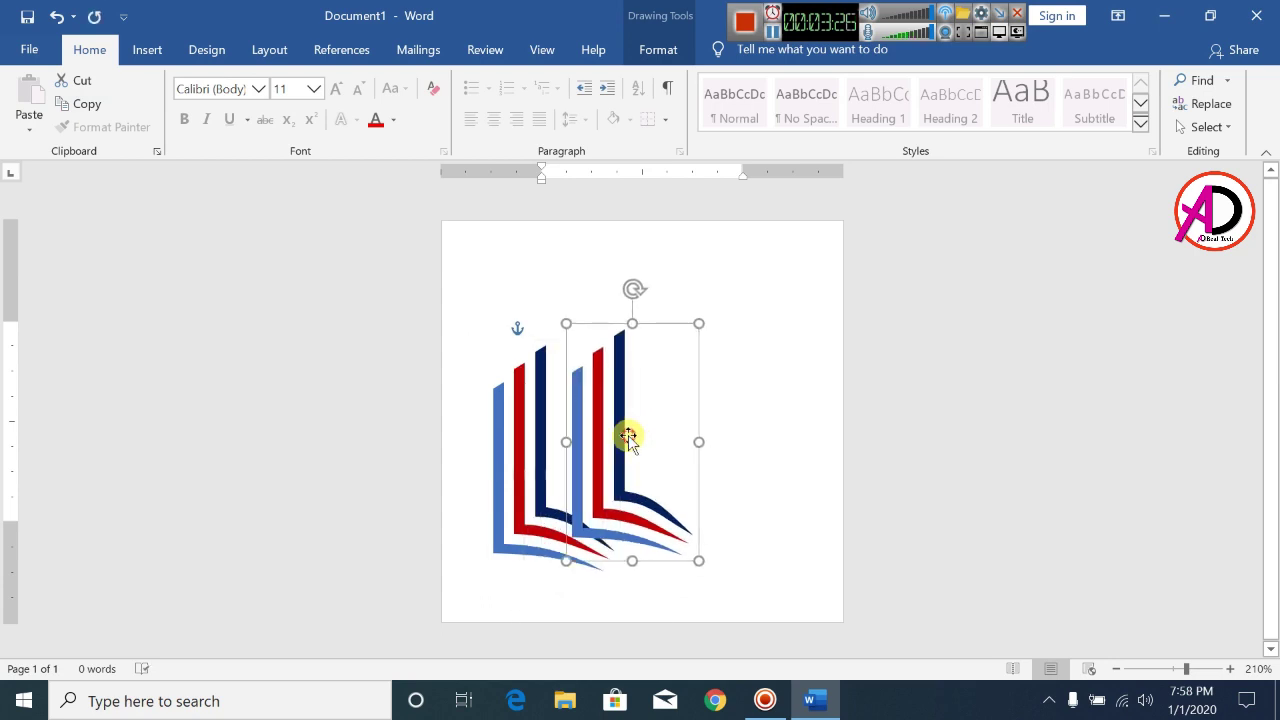
click(665, 52)
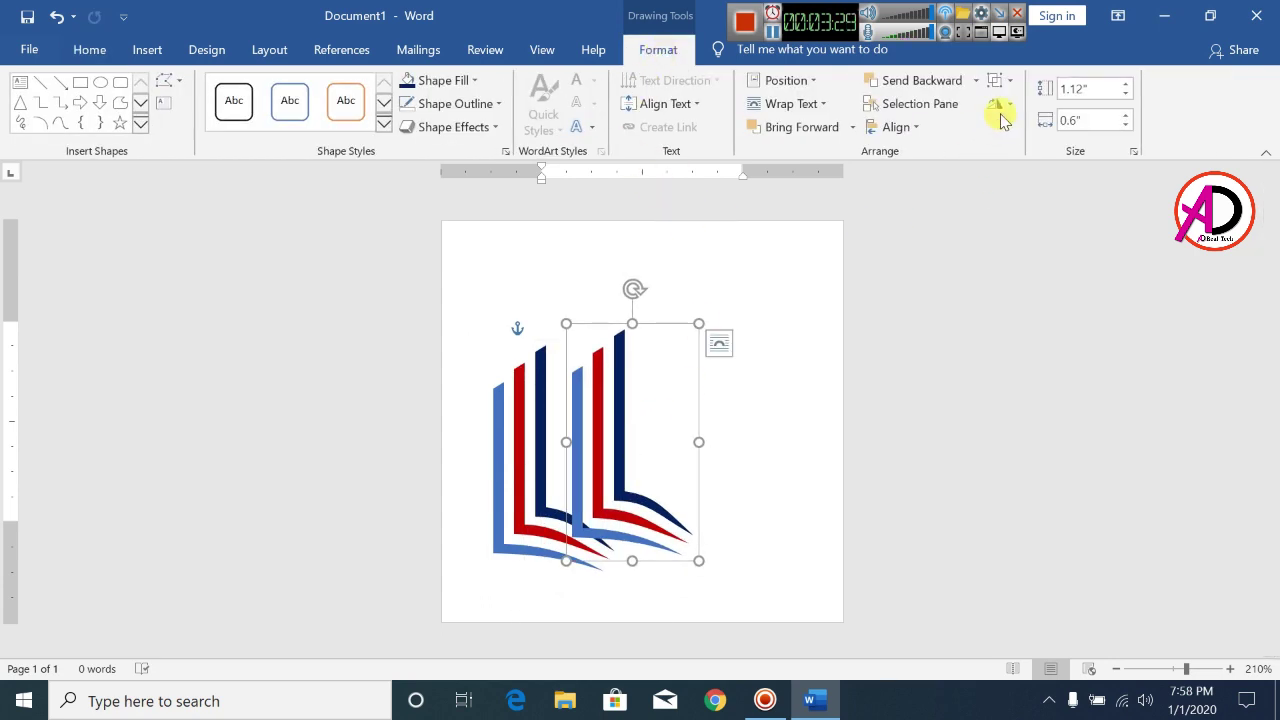
click(1002, 108)
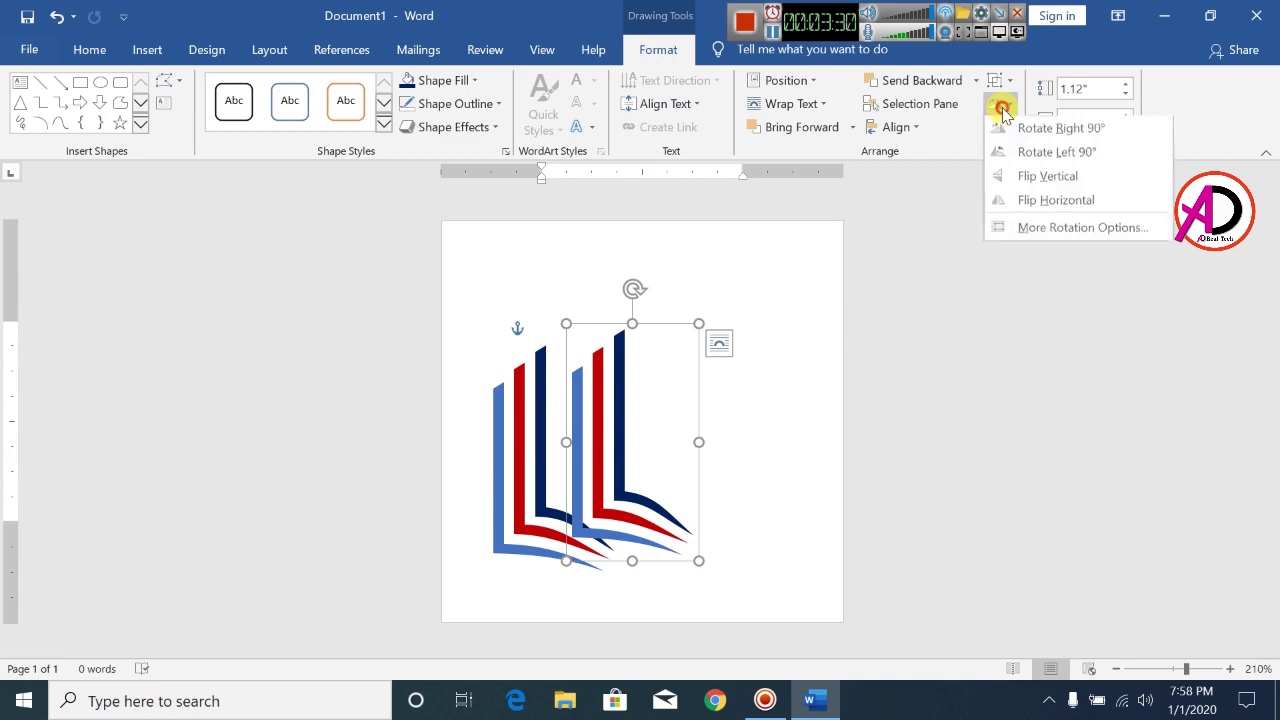
click(1061, 201)
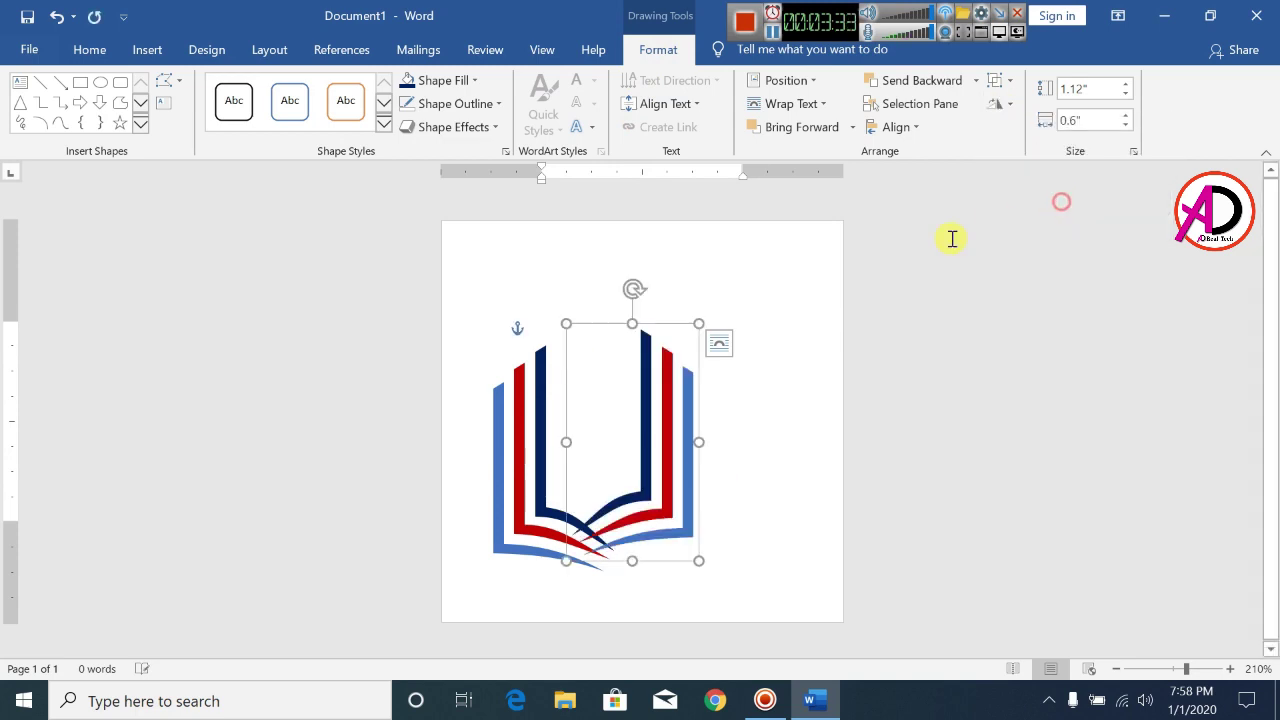
Move the two mirrored groups of L shapes so their curved inner tips nearly meet near the page's center
drag(674, 528, 743, 539)
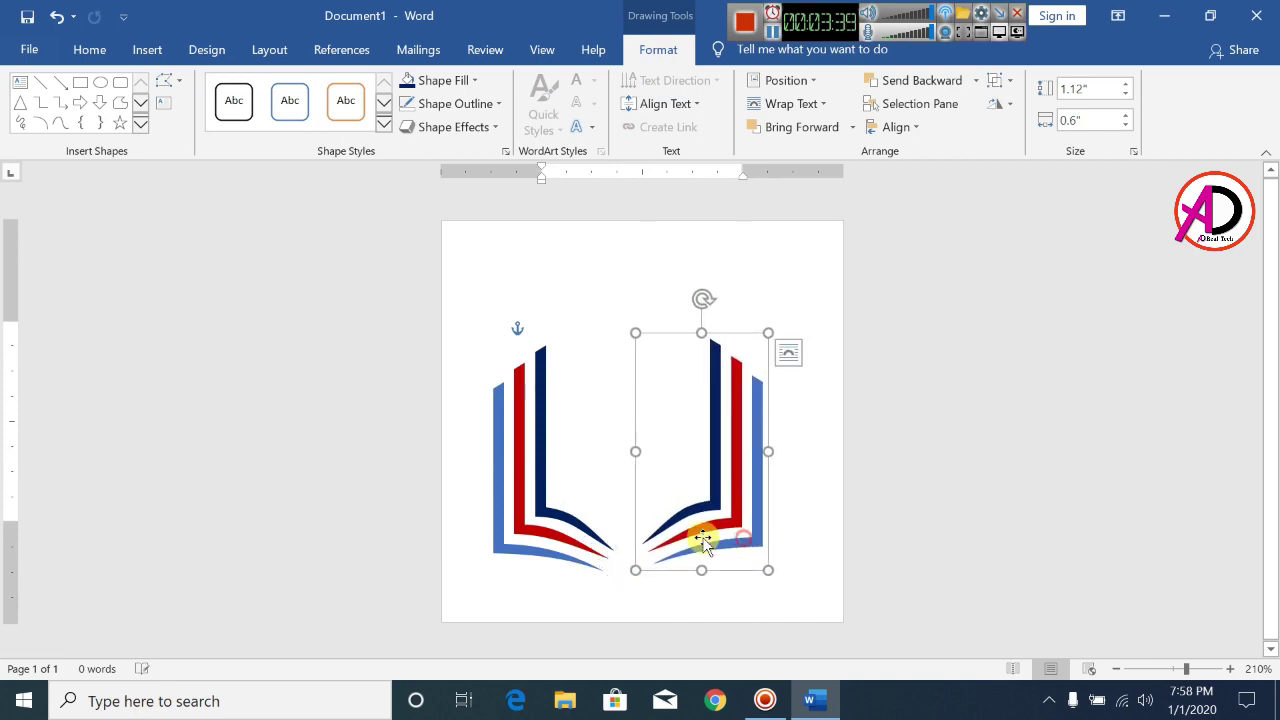
drag(571, 529, 593, 520)
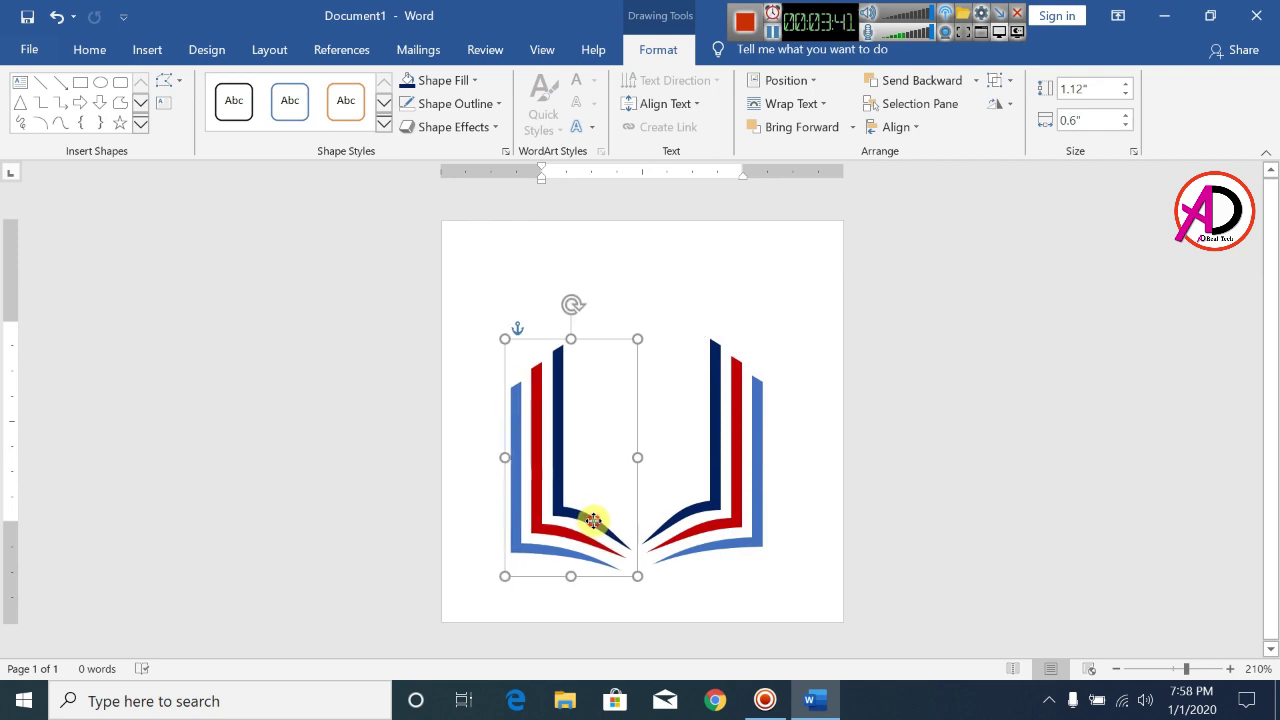
click(814, 500)
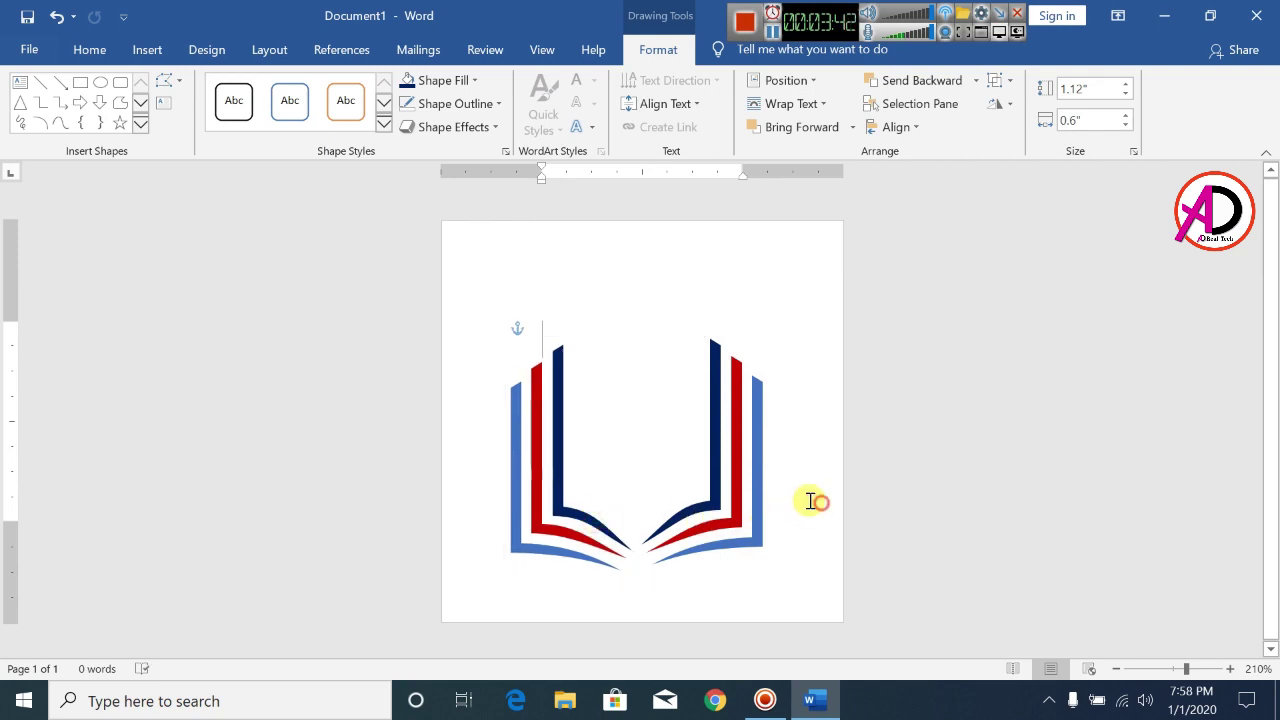
Widen the right-hand group to about 0.69" and delete the left-hand group
click(729, 516)
drag(769, 452, 785, 452)
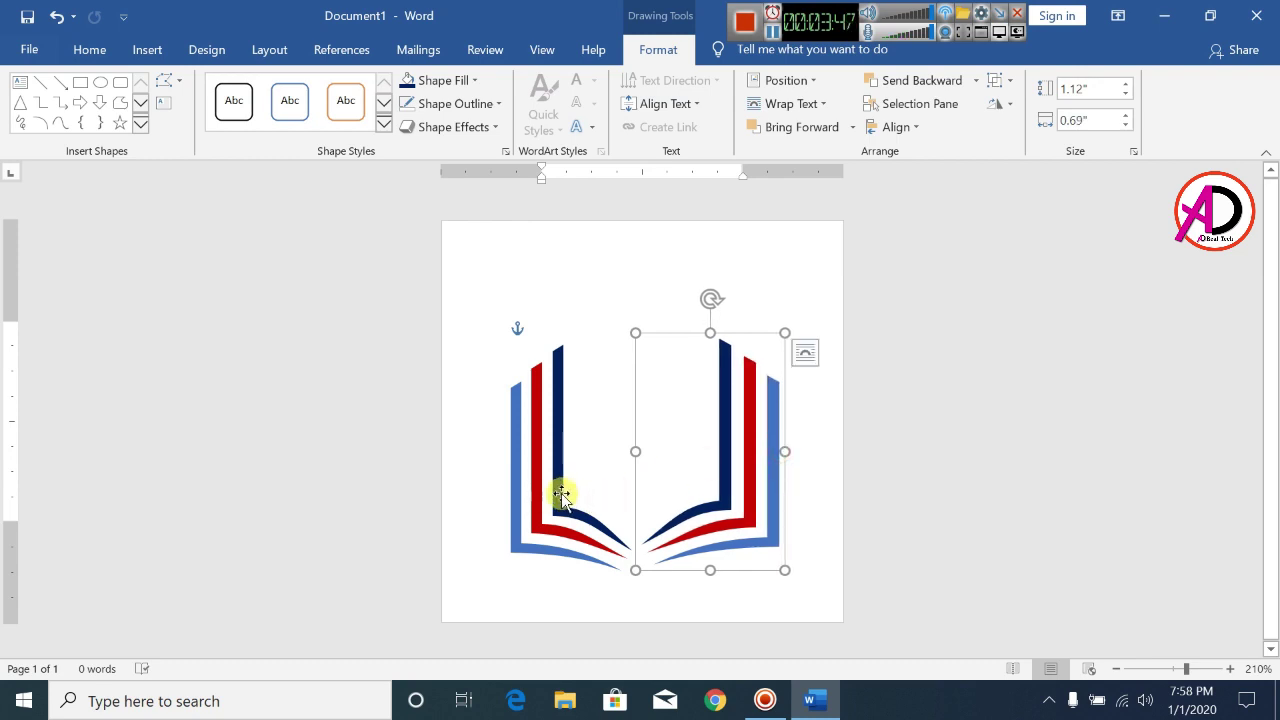
click(562, 495)
key(Delete)
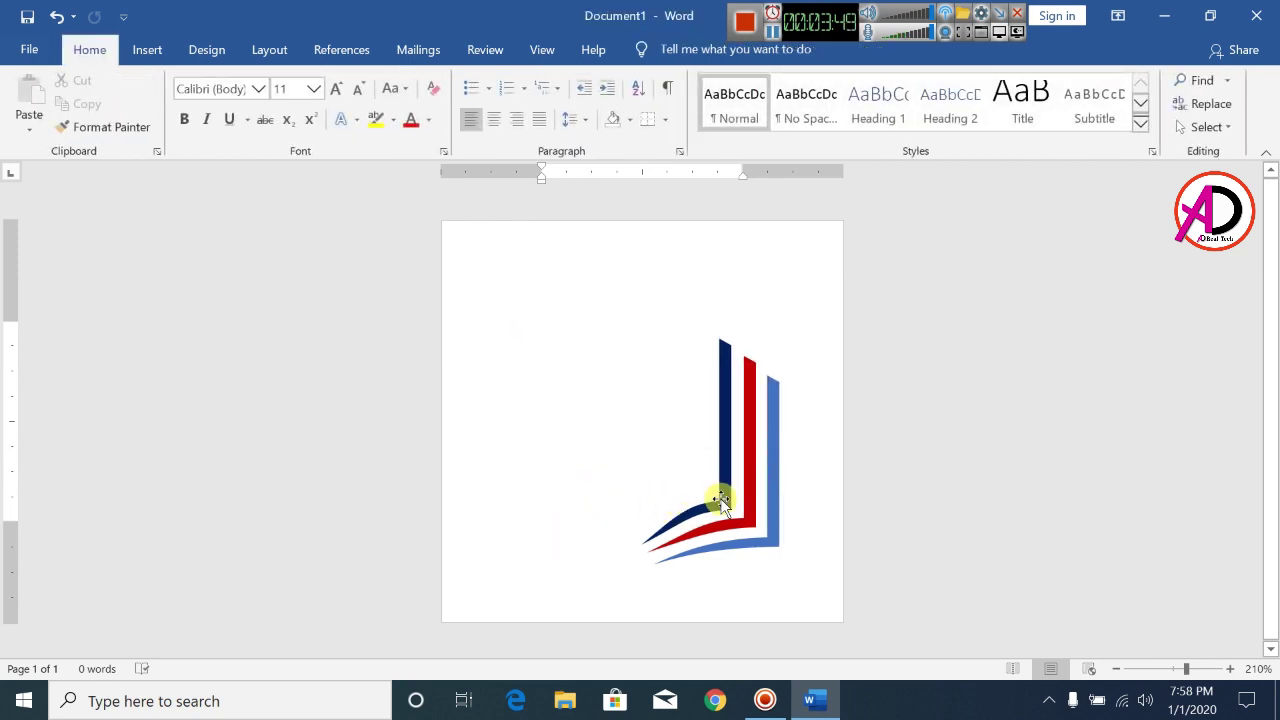
Duplicate the widened group and place the horizontally flipped copy as its mirror image on the left half of the page
click(711, 486)
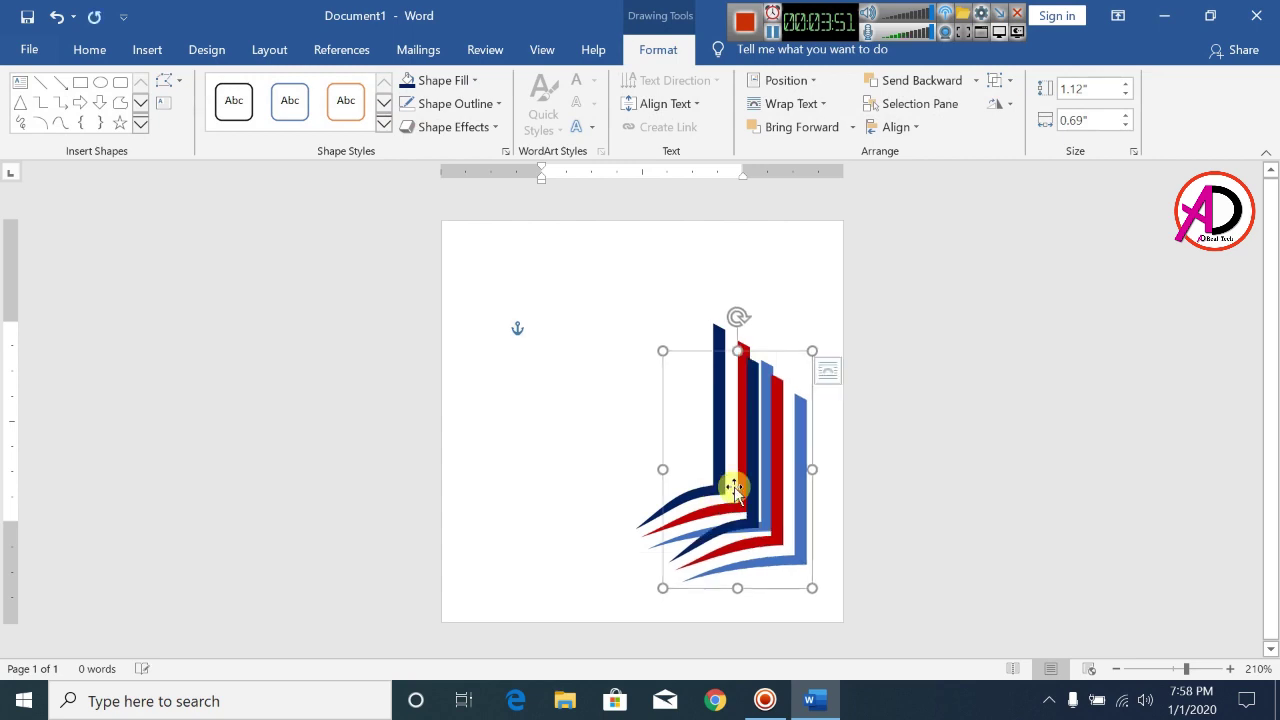
key(ctrl+d)
click(998, 104)
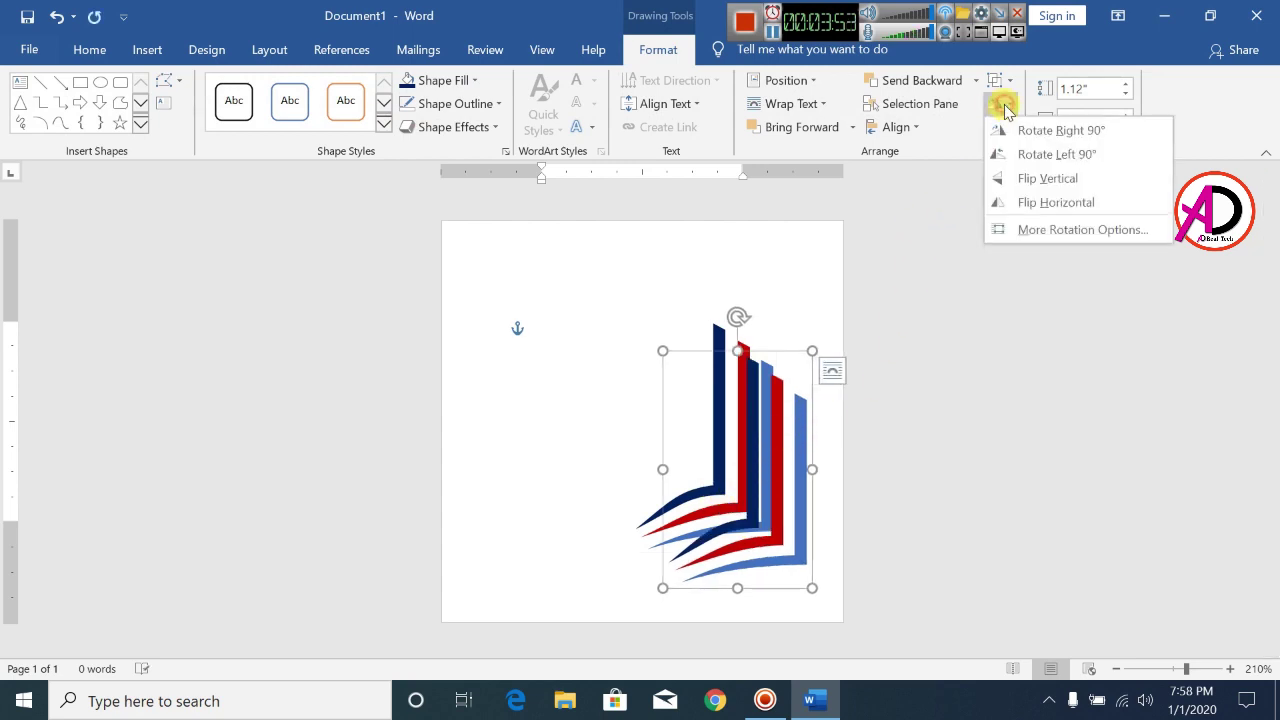
click(1045, 203)
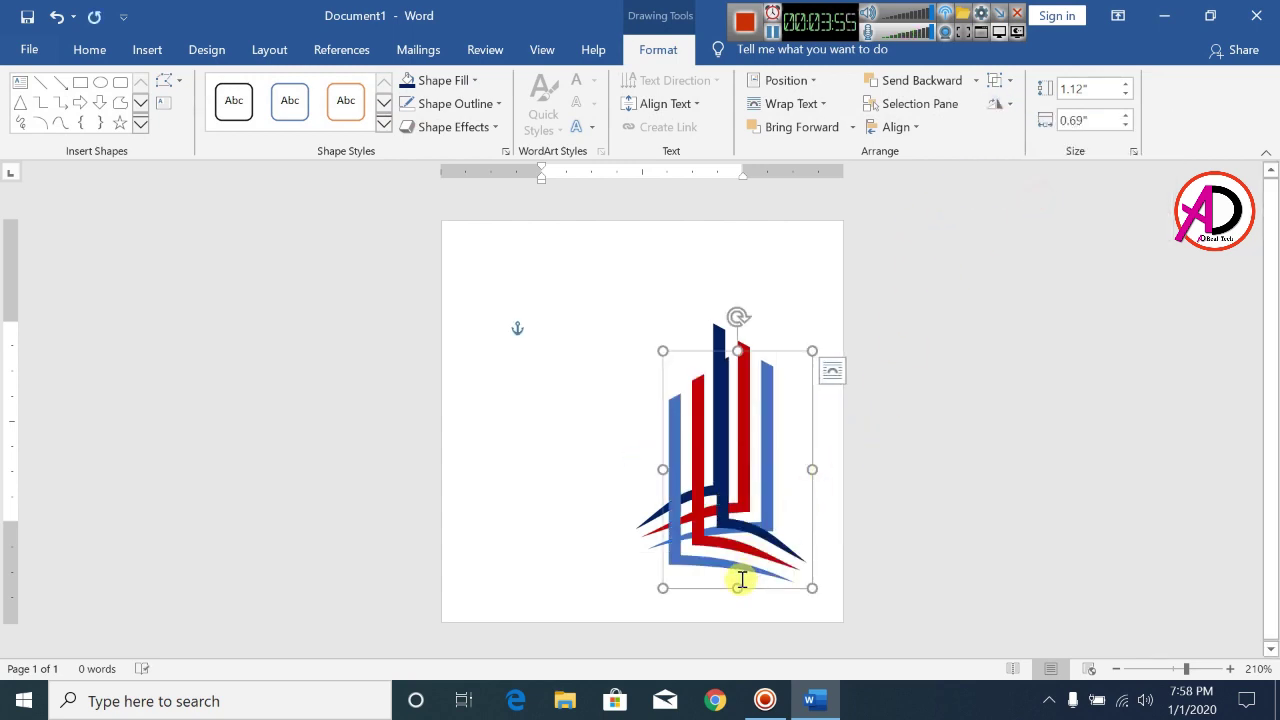
drag(738, 570, 563, 534)
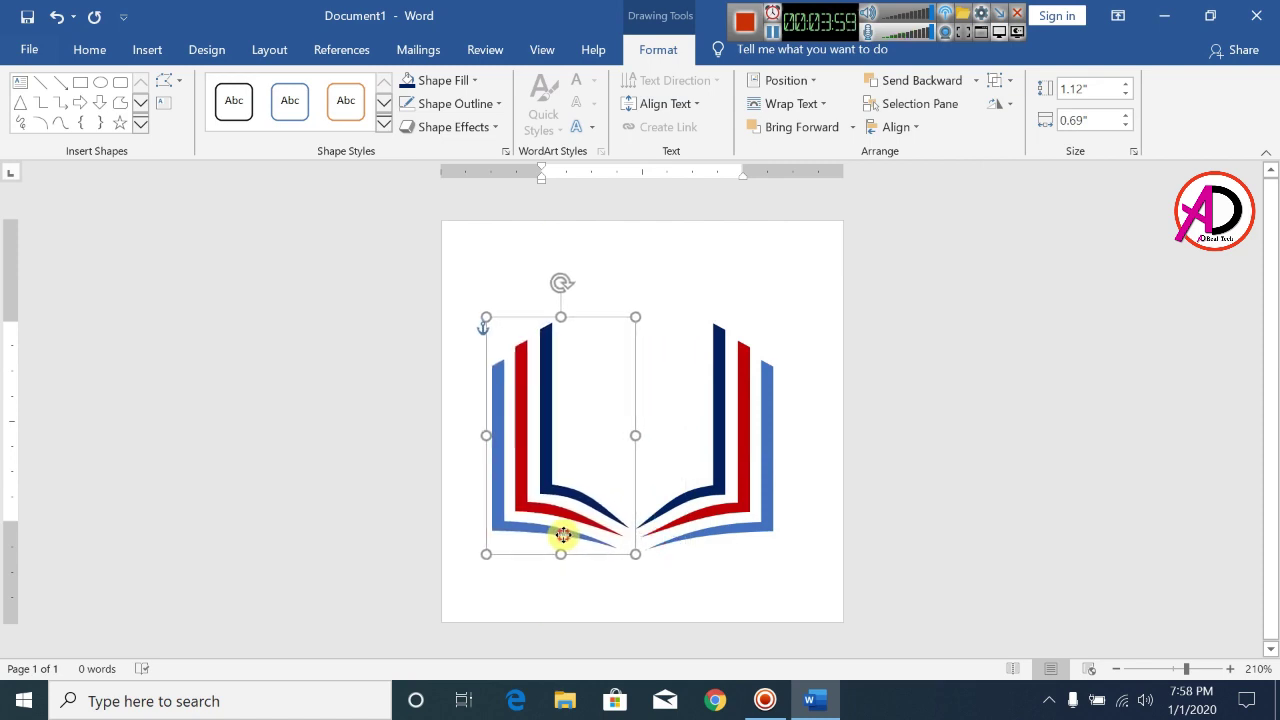
click(735, 577)
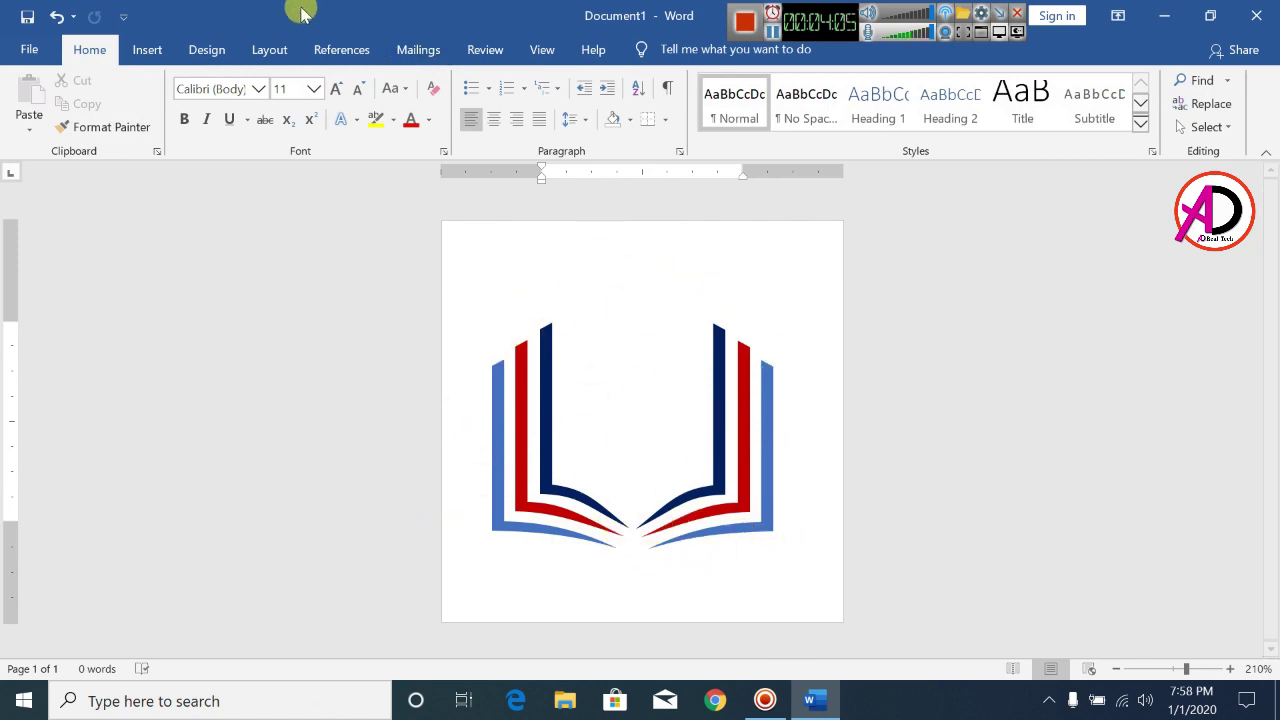
Draw an isosceles triangle about 0.7" high and 0.41" wide between the two book halves
click(150, 52)
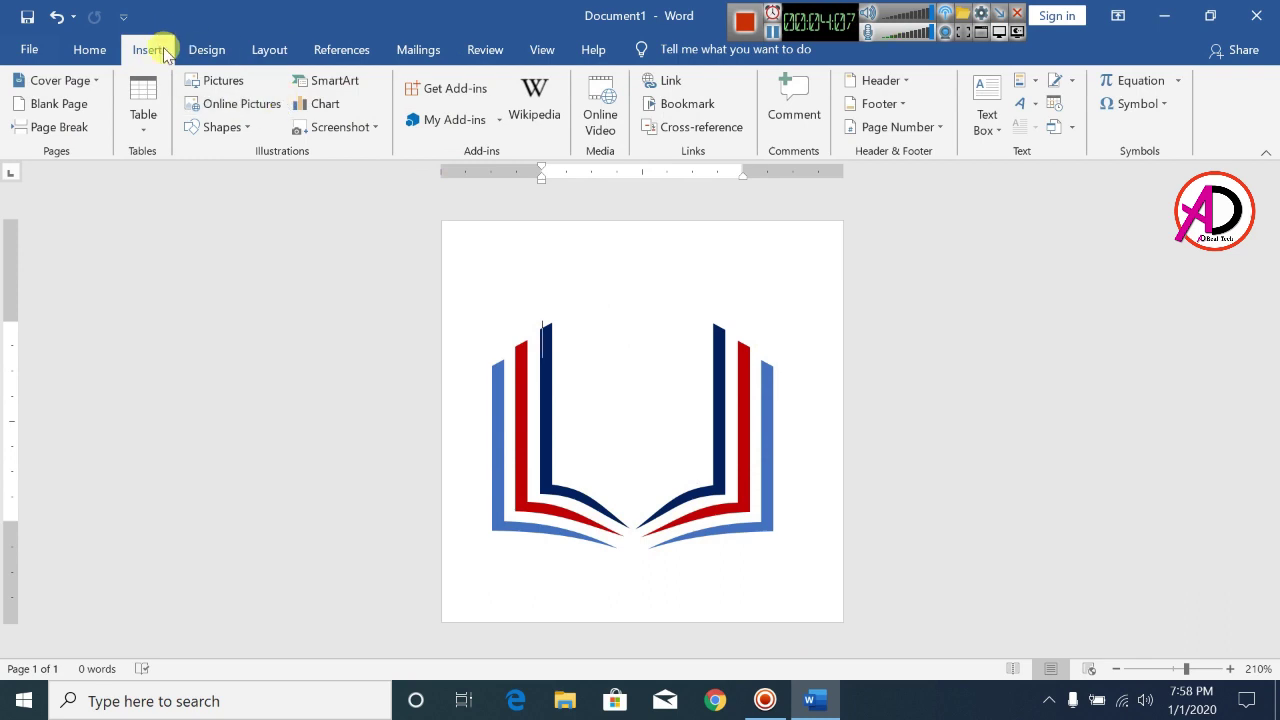
click(228, 127)
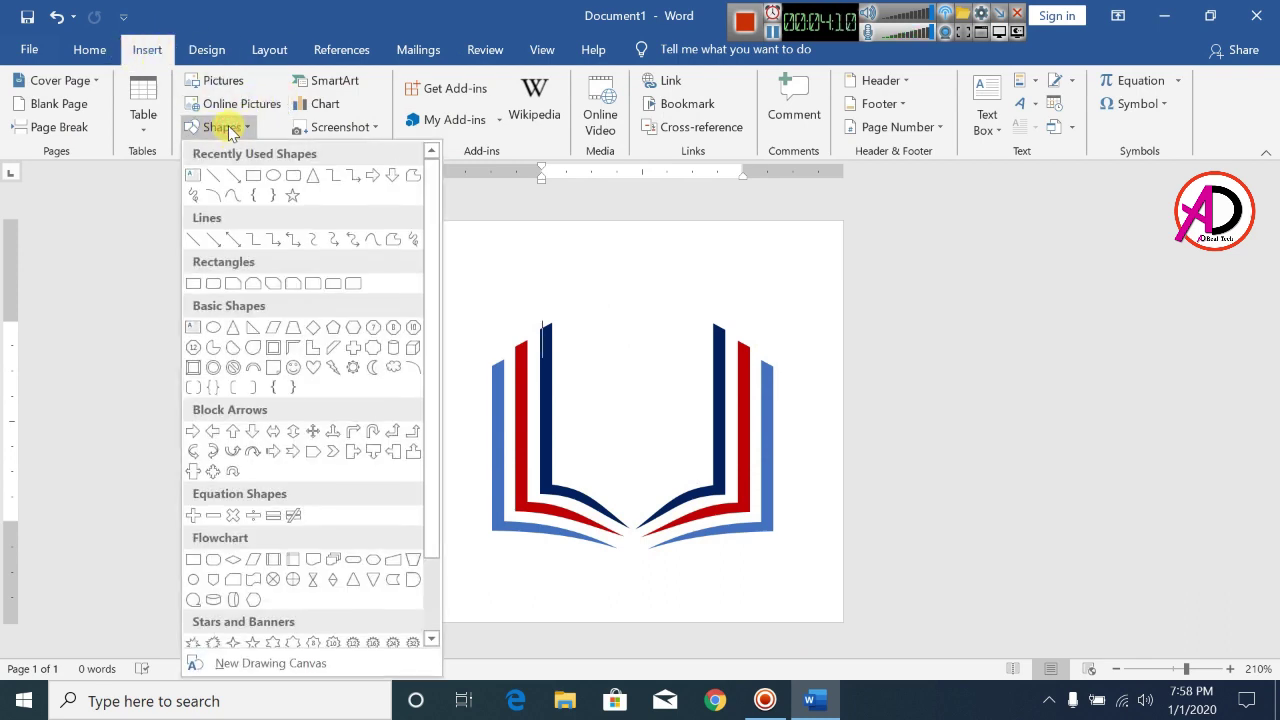
click(314, 178)
mouse_move(572, 328)
mouse_down()
mouse_move(651, 437)
mouse_move(656, 468)
mouse_up()
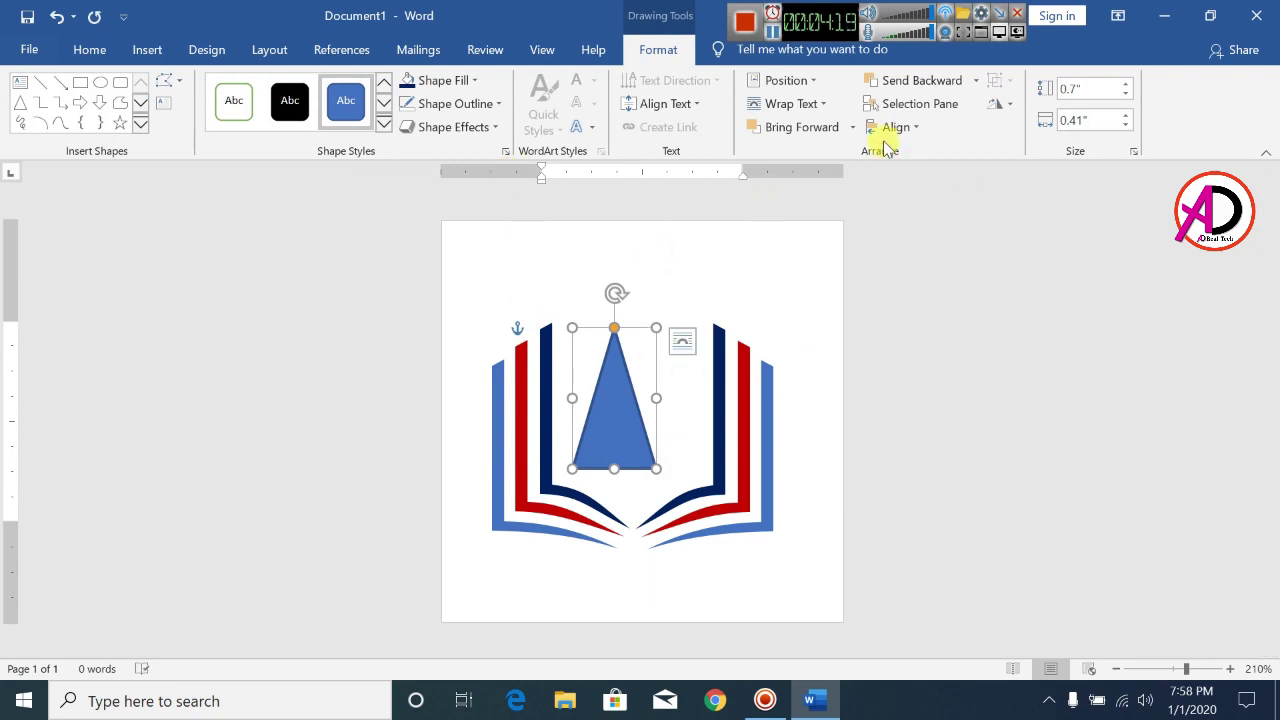
Flip the triangle vertically so it points down, and nudge it slightly lower
click(1004, 110)
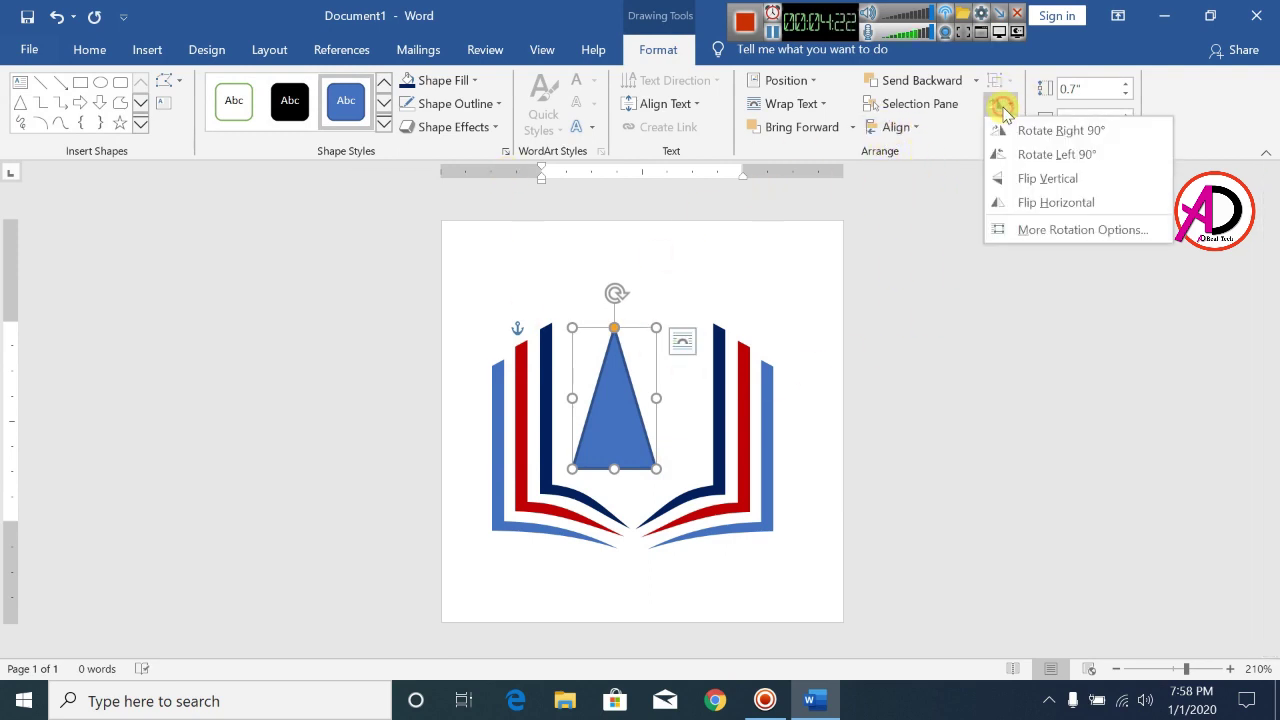
click(1047, 180)
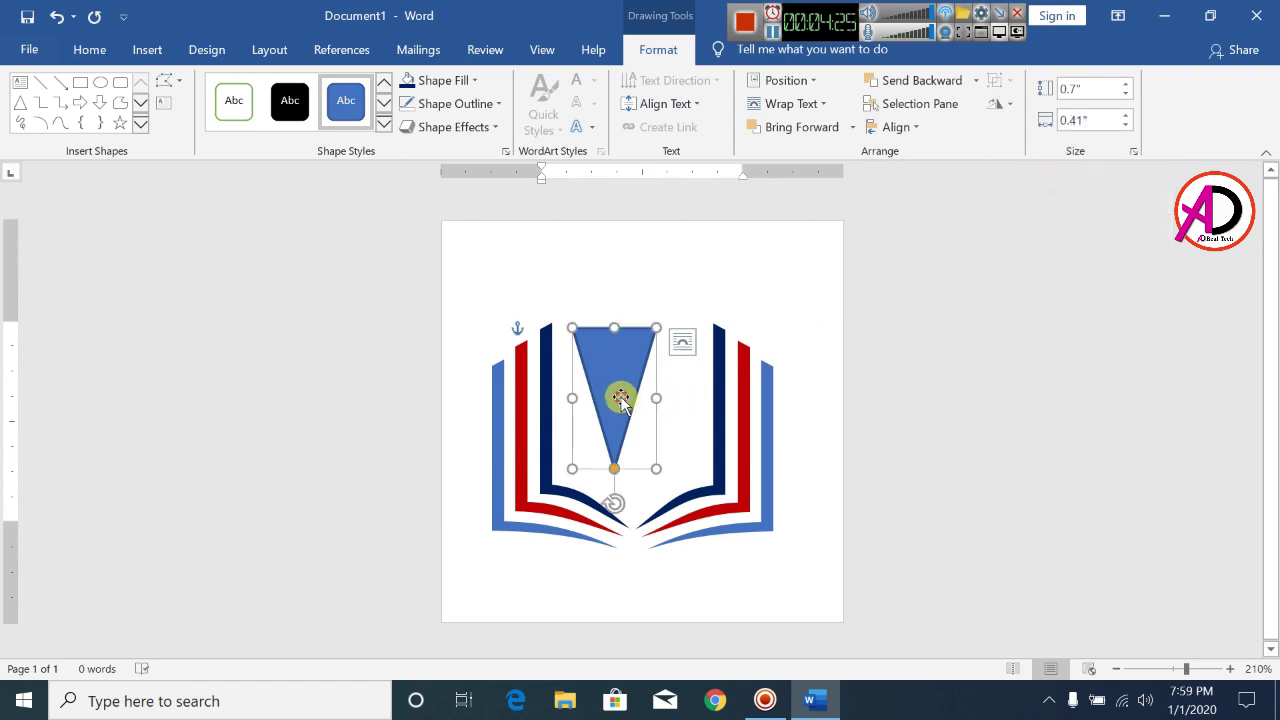
drag(620, 398, 620, 401)
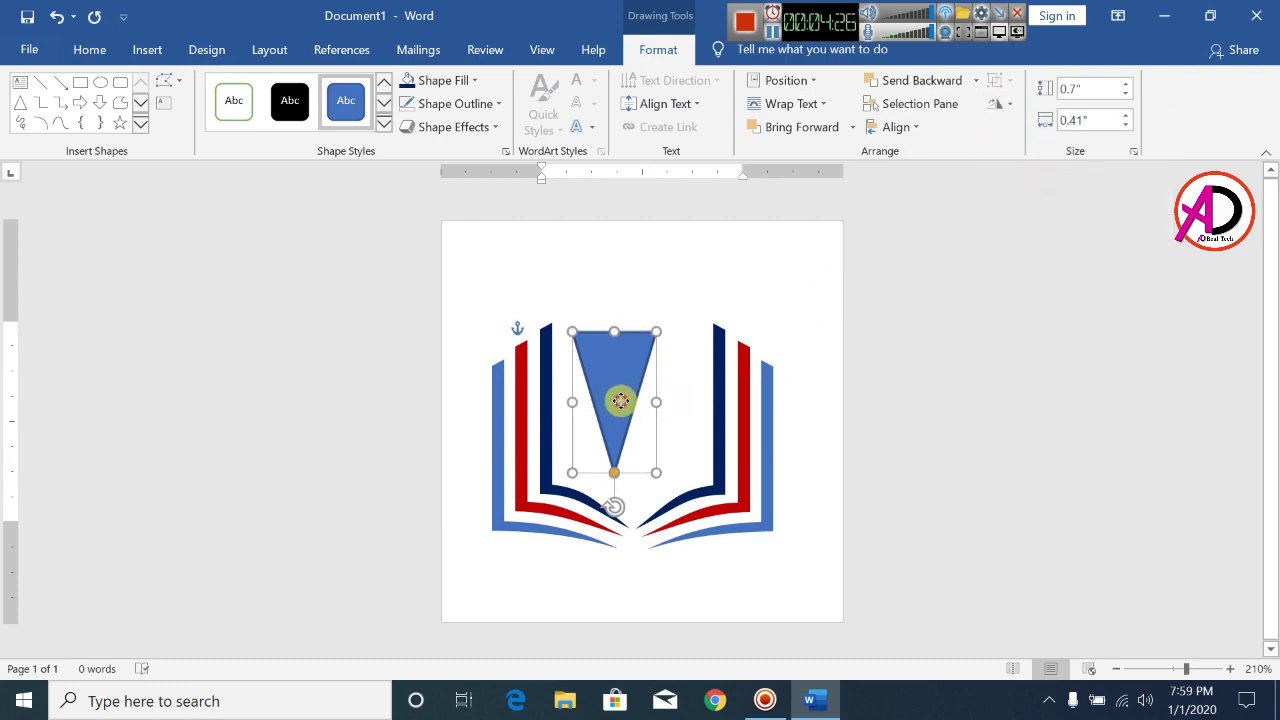
Edit the triangle's points to raise its upper-left corner and bow its left edge outward, then move the shape slightly lower
click(172, 83)
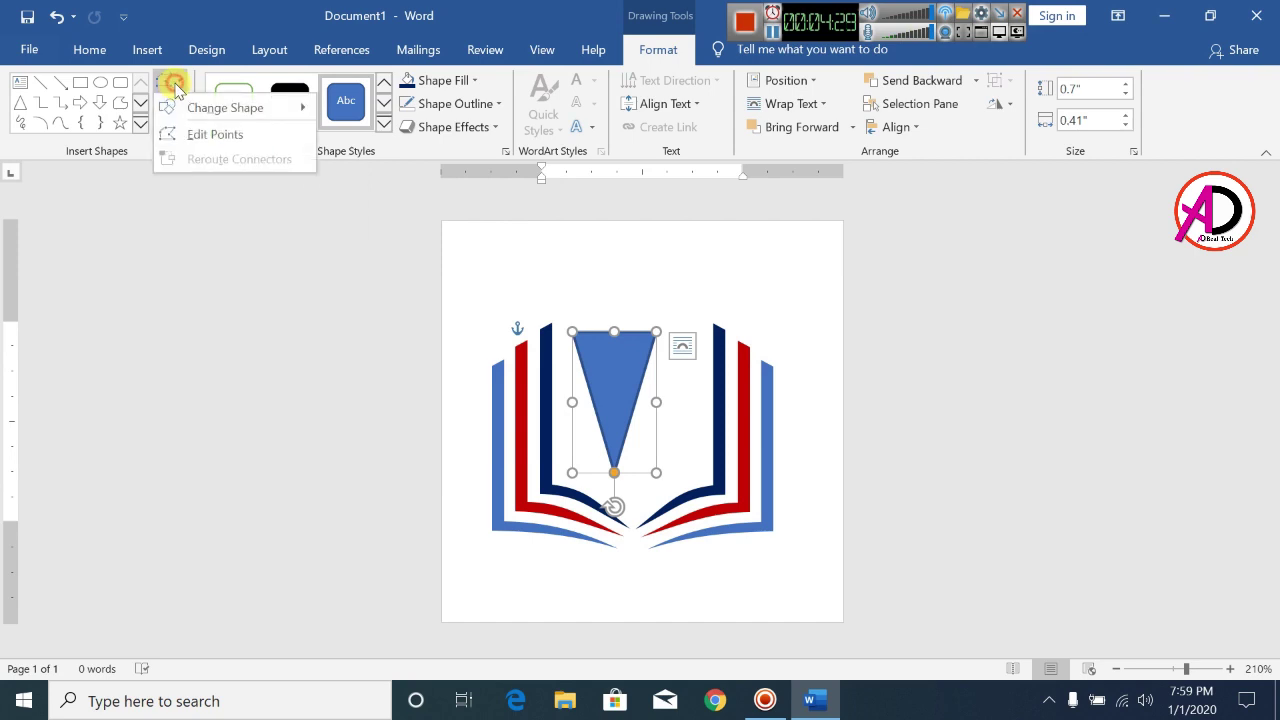
click(232, 137)
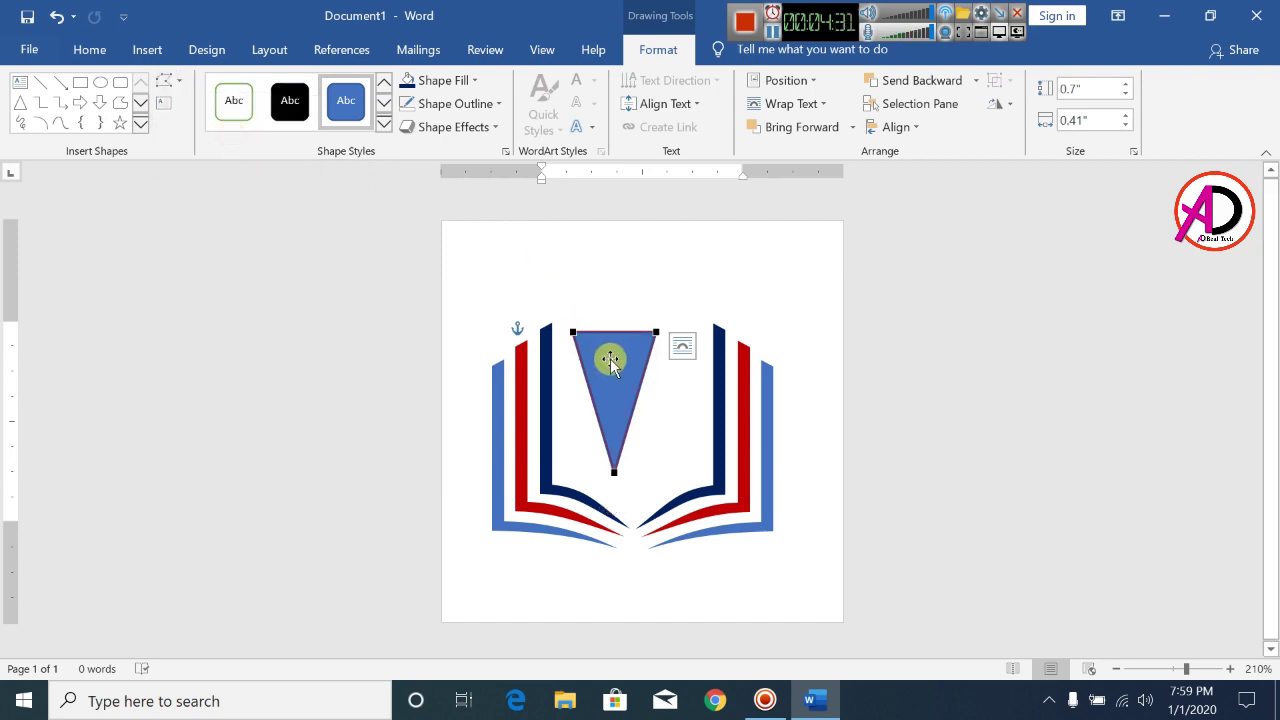
drag(571, 331, 565, 295)
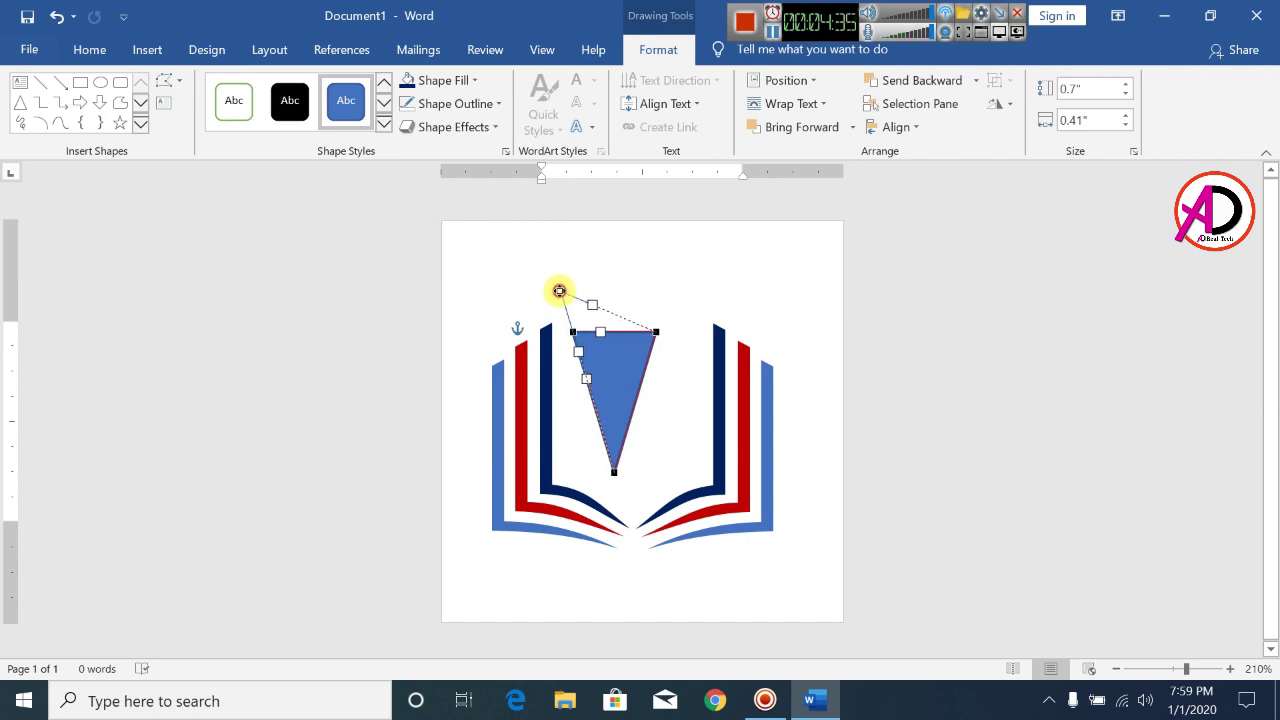
drag(559, 291, 559, 290)
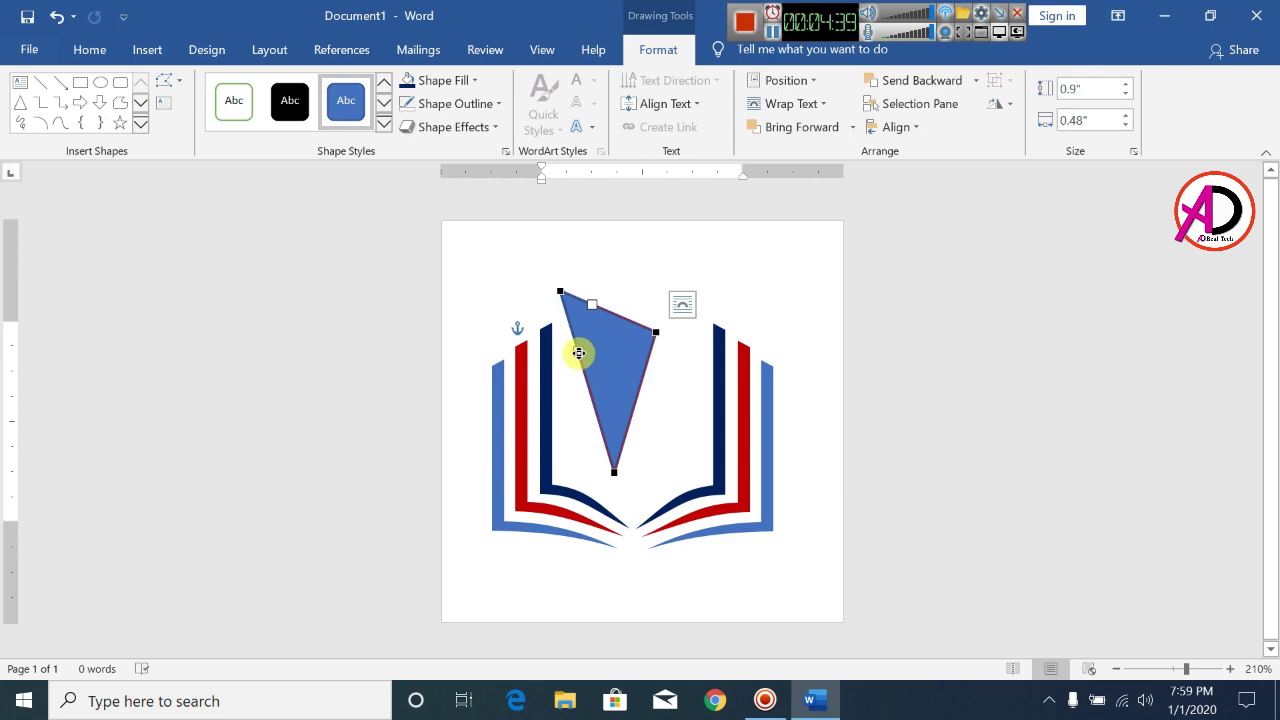
drag(596, 411, 575, 423)
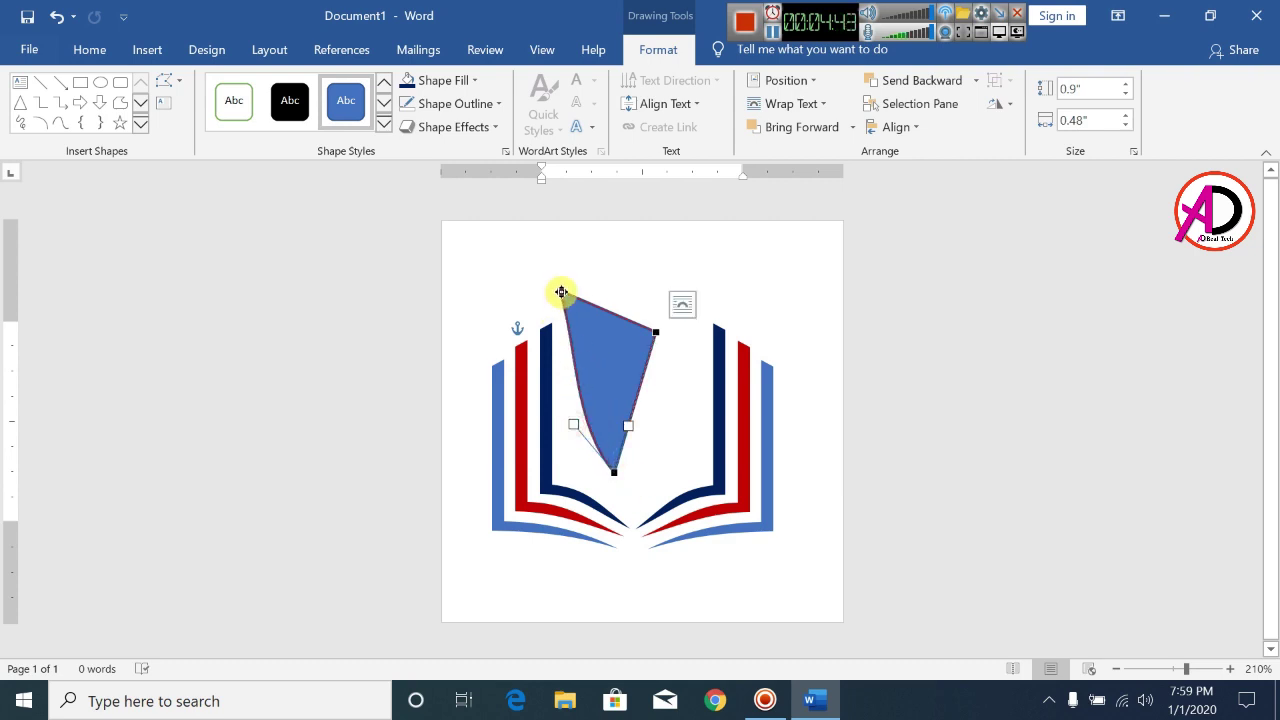
drag(580, 352, 558, 351)
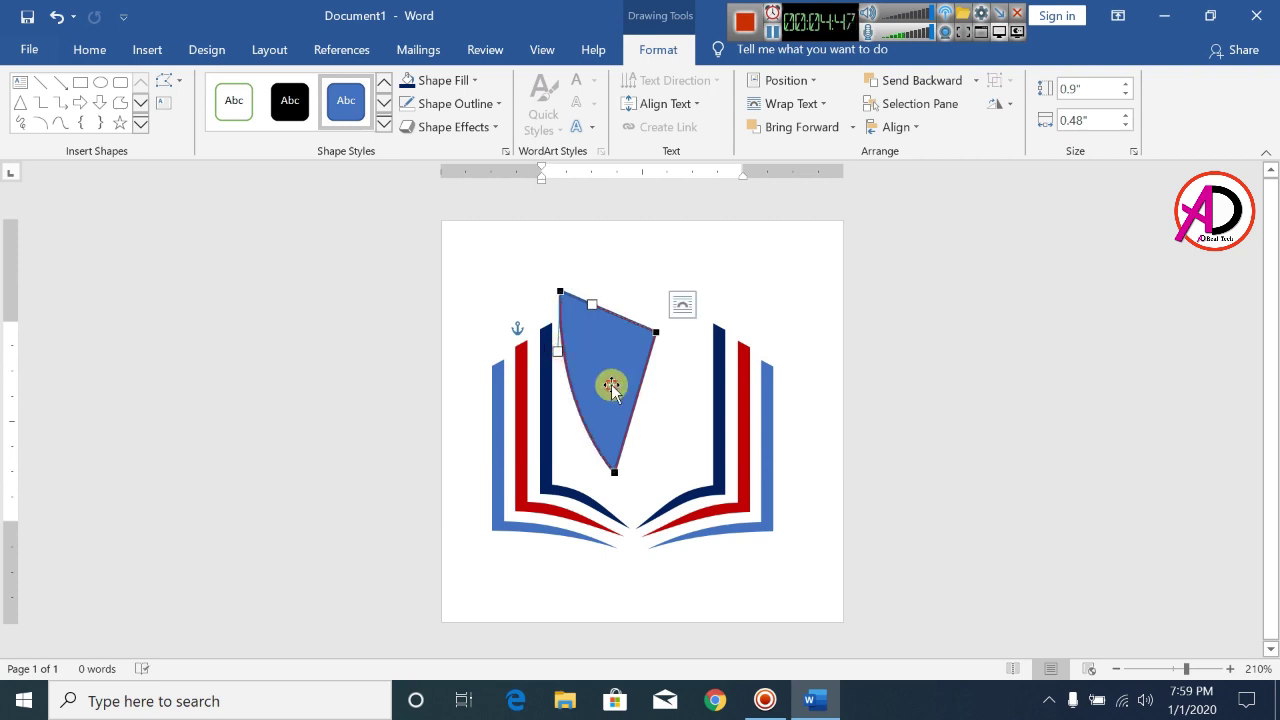
click(606, 394)
drag(616, 400, 618, 403)
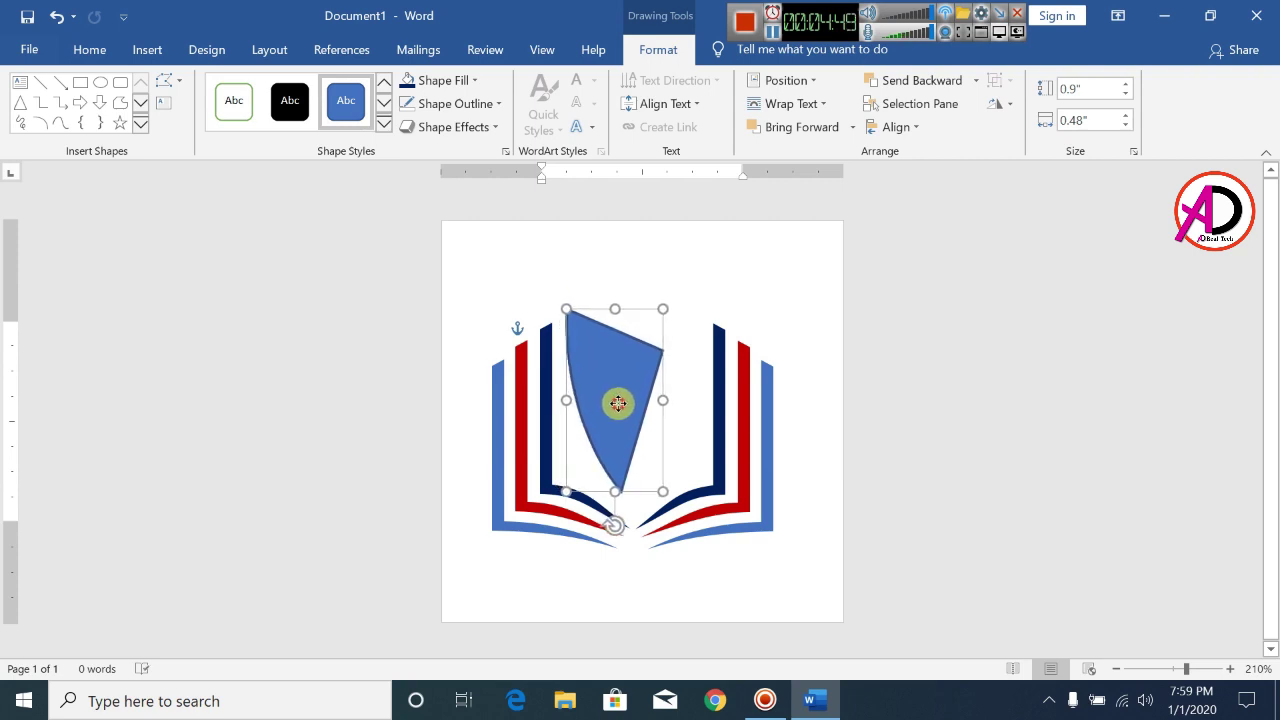
Reshape the triangle to about 0.38" wide with a concave right edge and a fuller left edge, then lower it toward the book's fold
click(171, 80)
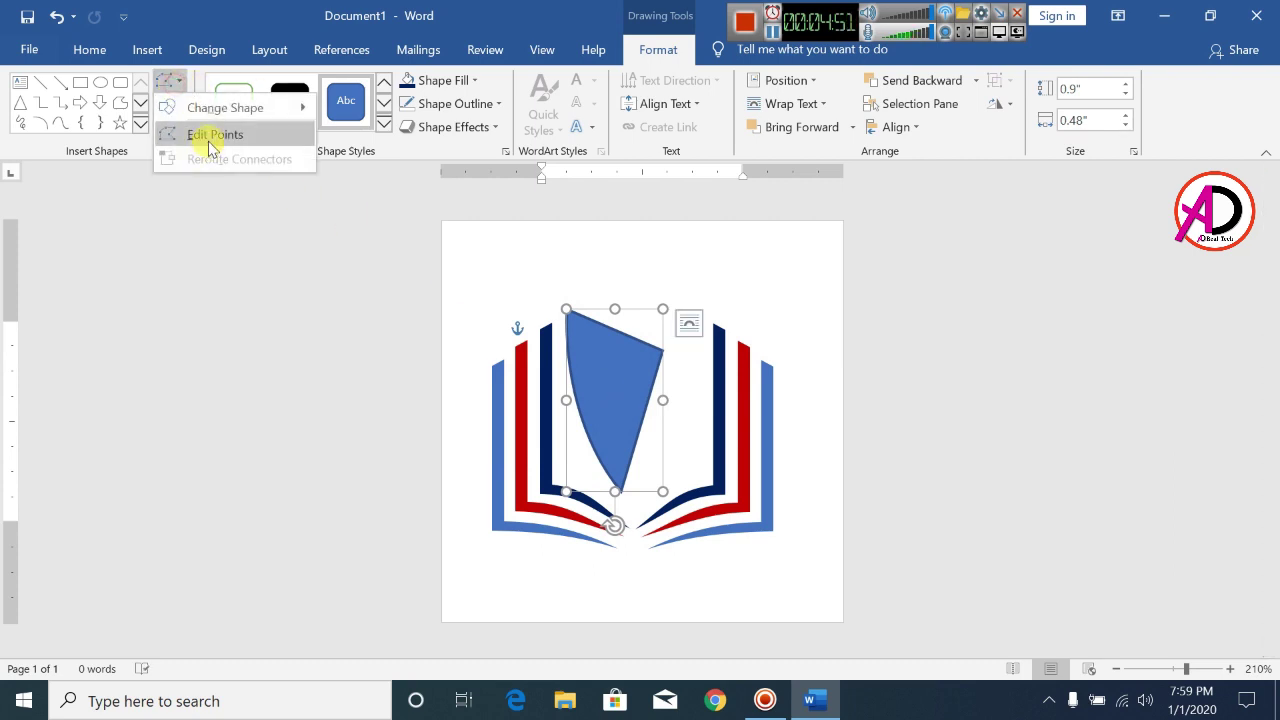
click(196, 133)
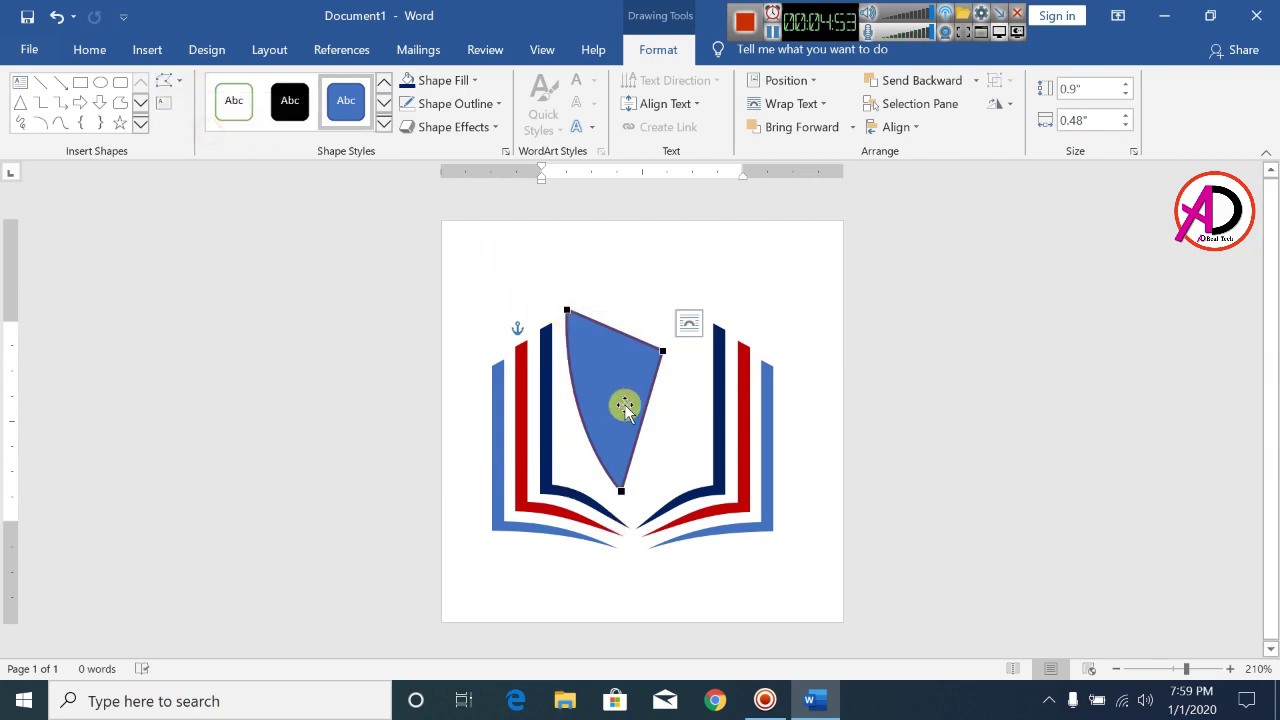
click(623, 487)
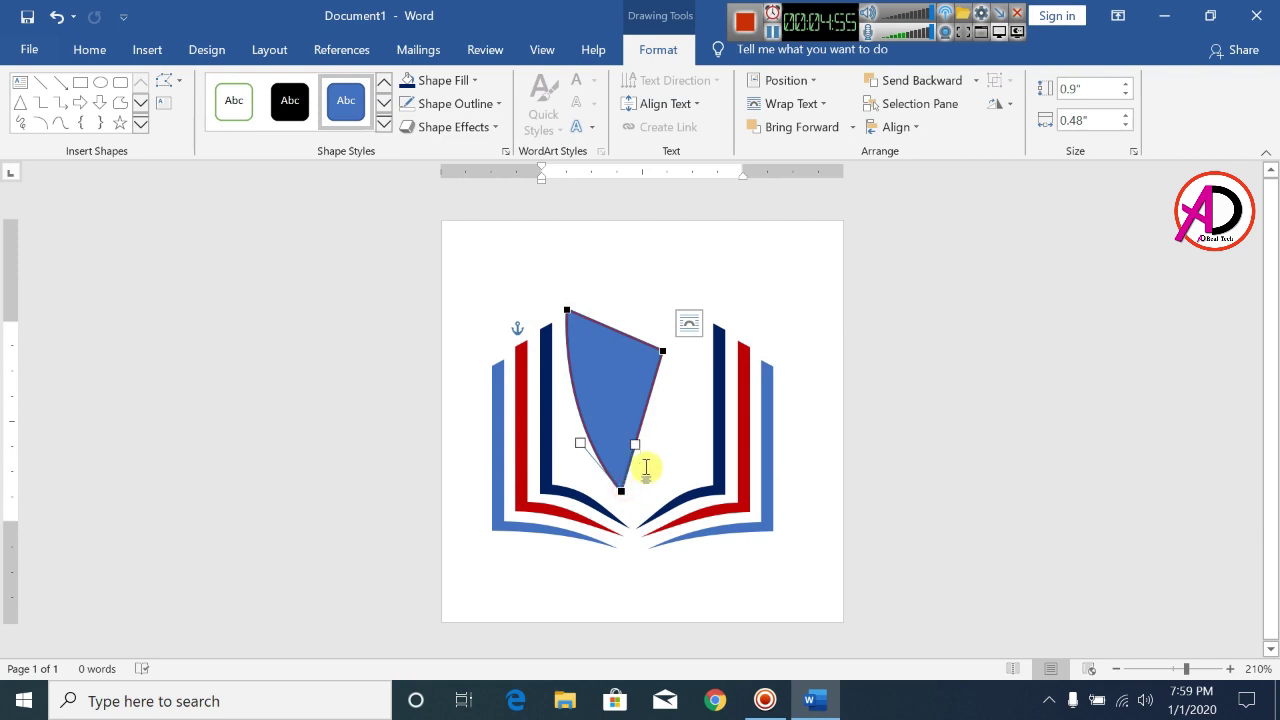
drag(631, 443, 605, 393)
click(662, 354)
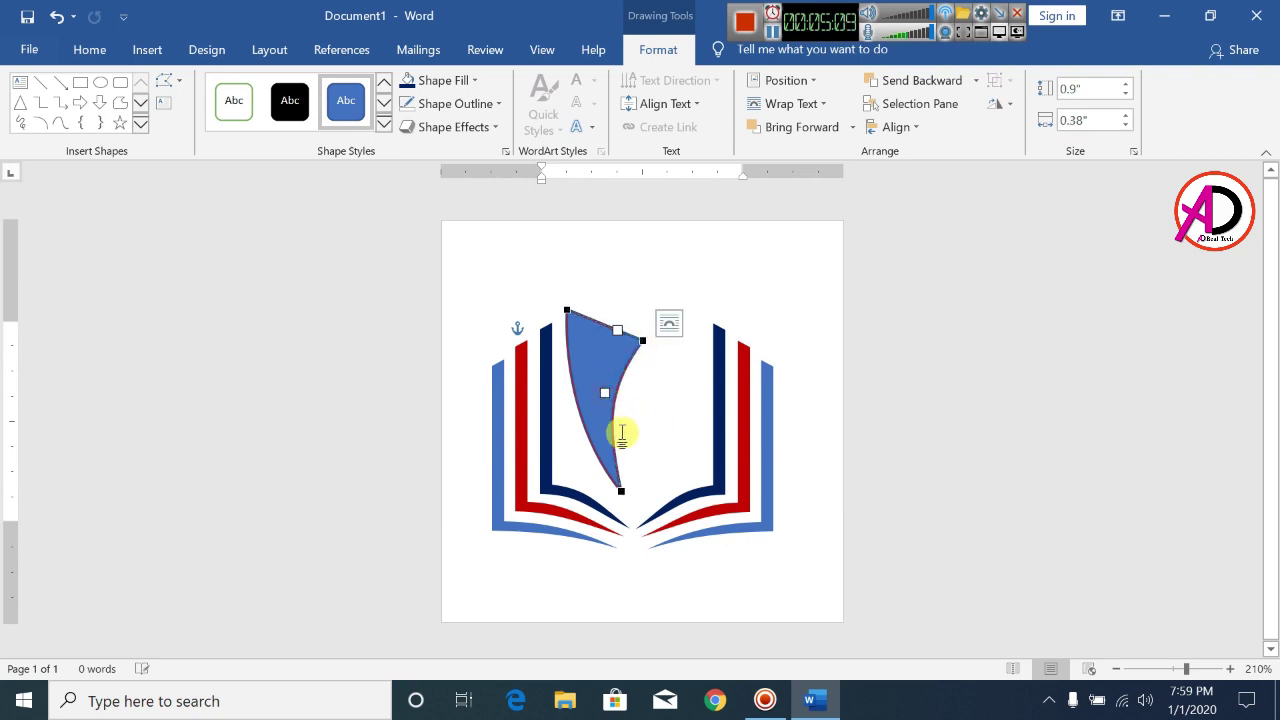
click(621, 490)
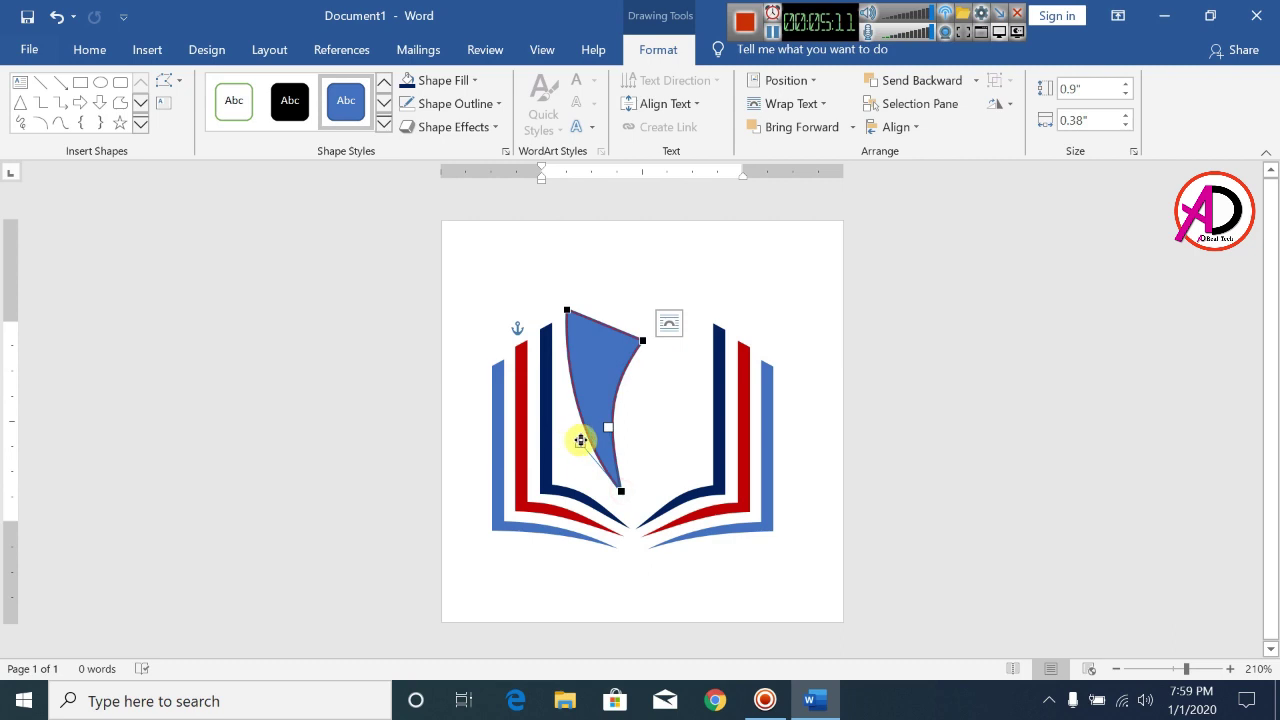
mouse_move(580, 441)
mouse_down()
mouse_move(568, 452)
mouse_move(559, 442)
mouse_up()
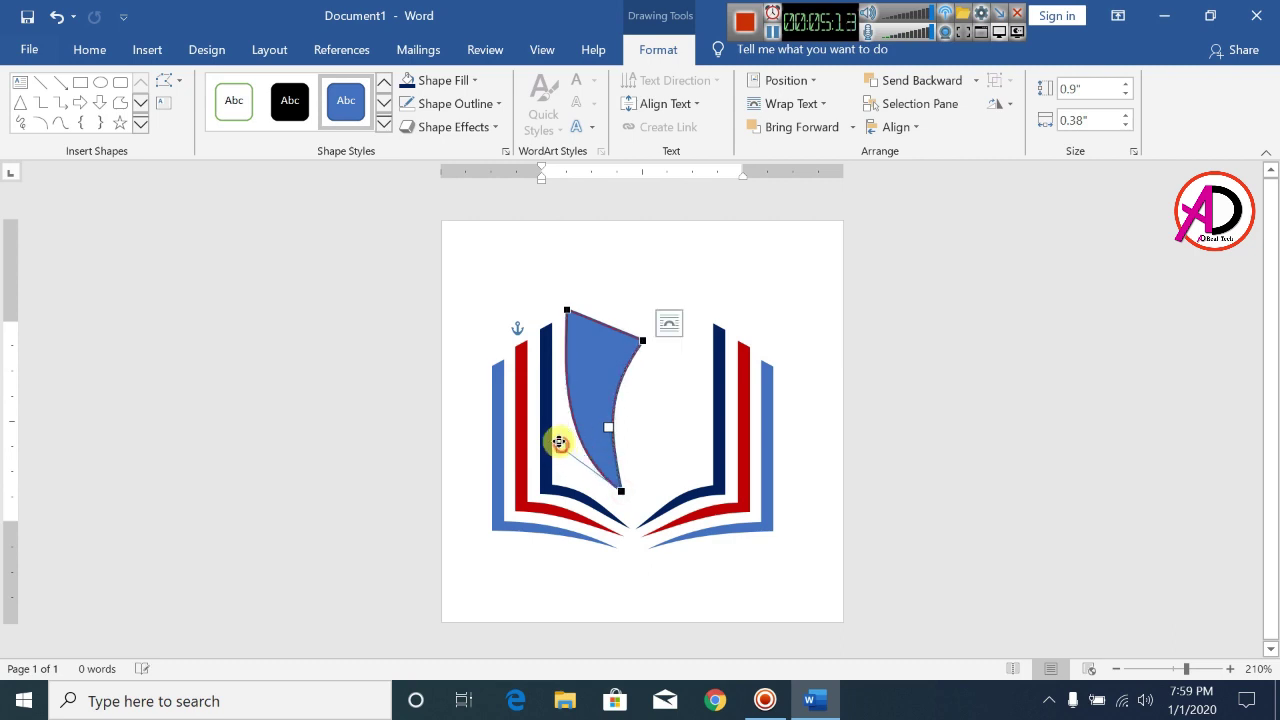
drag(587, 397, 592, 413)
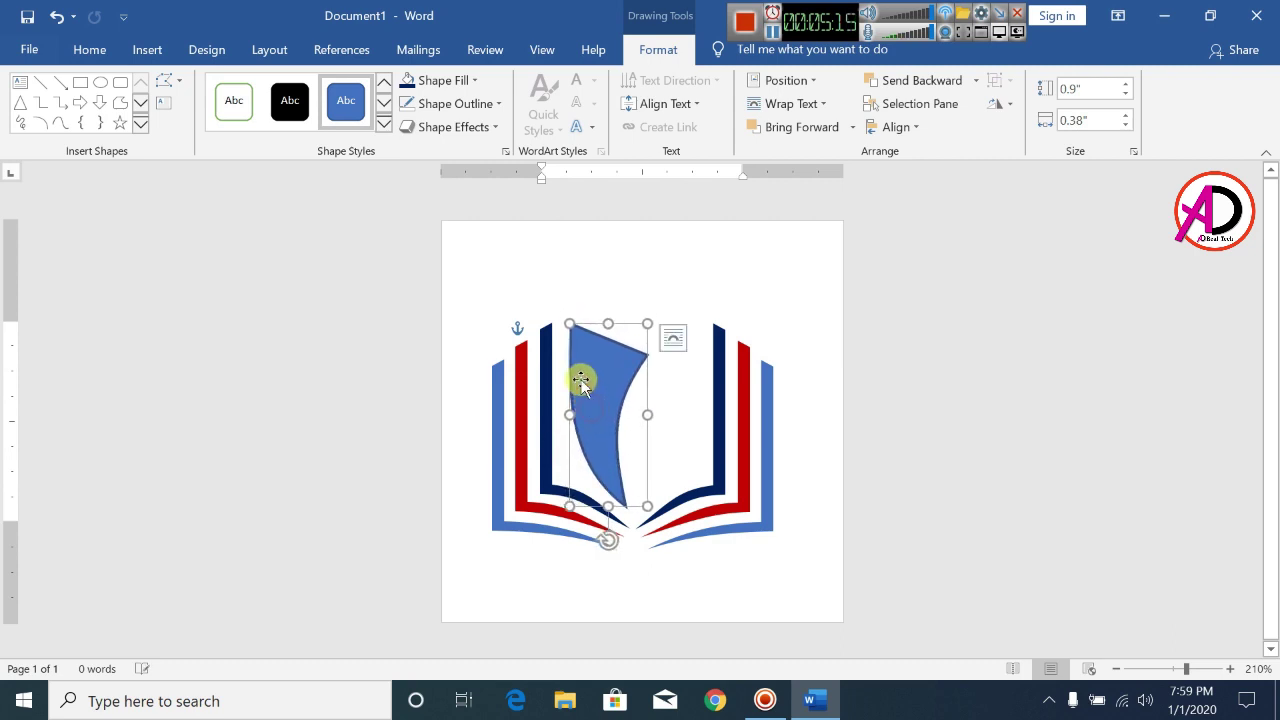
Raise the shape's upper-left point, curve its top edge deeply inward, and bow its left edge further out, about 1" by 0.44" overall
click(164, 81)
click(200, 131)
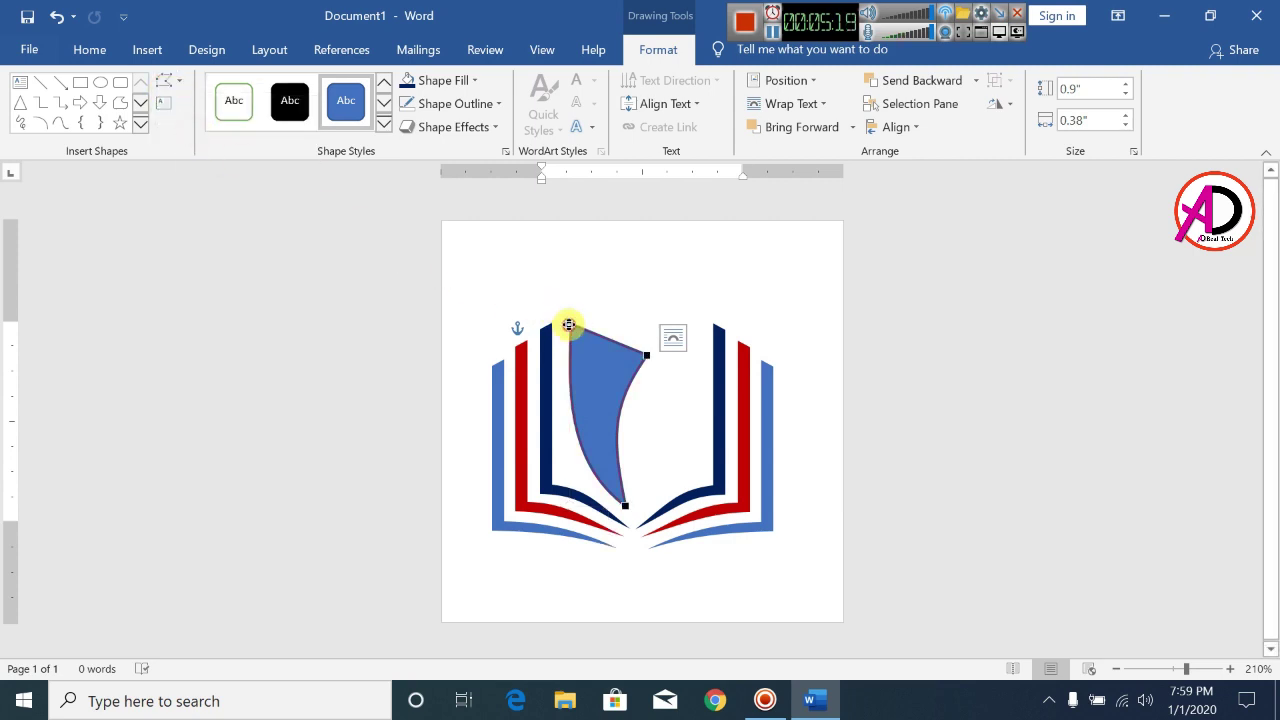
drag(568, 325, 566, 301)
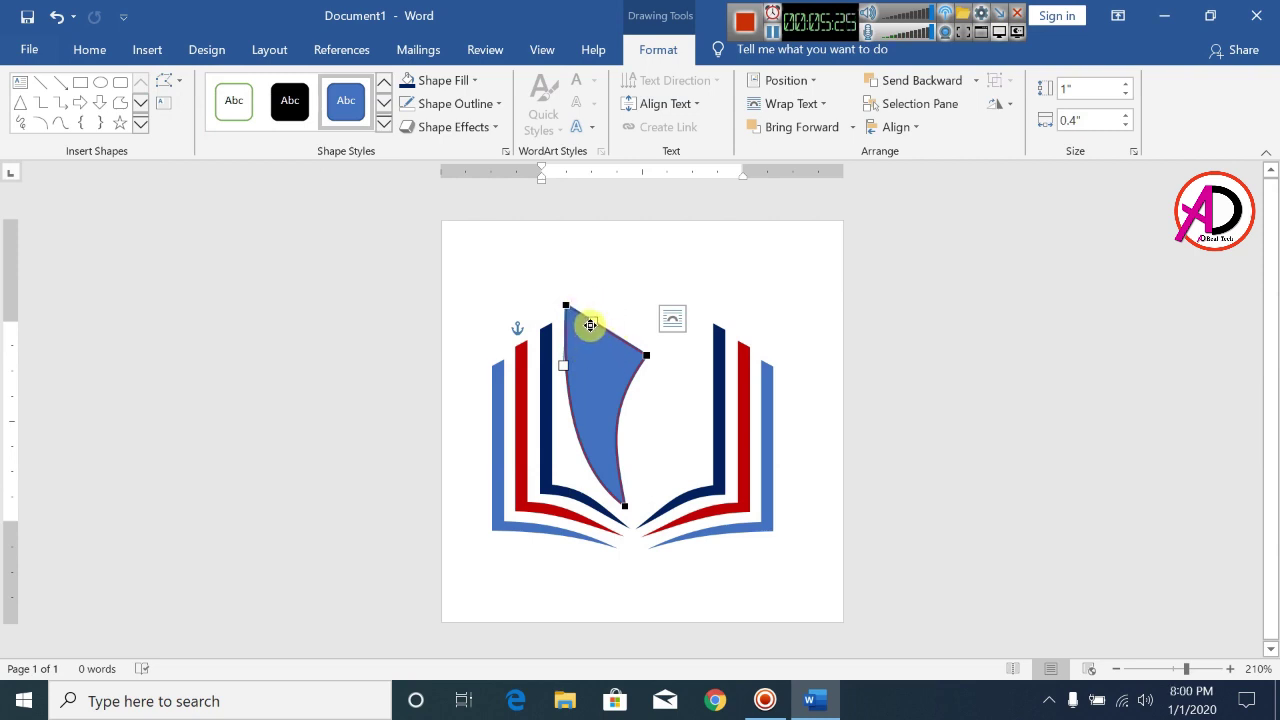
drag(593, 320, 586, 386)
click(648, 358)
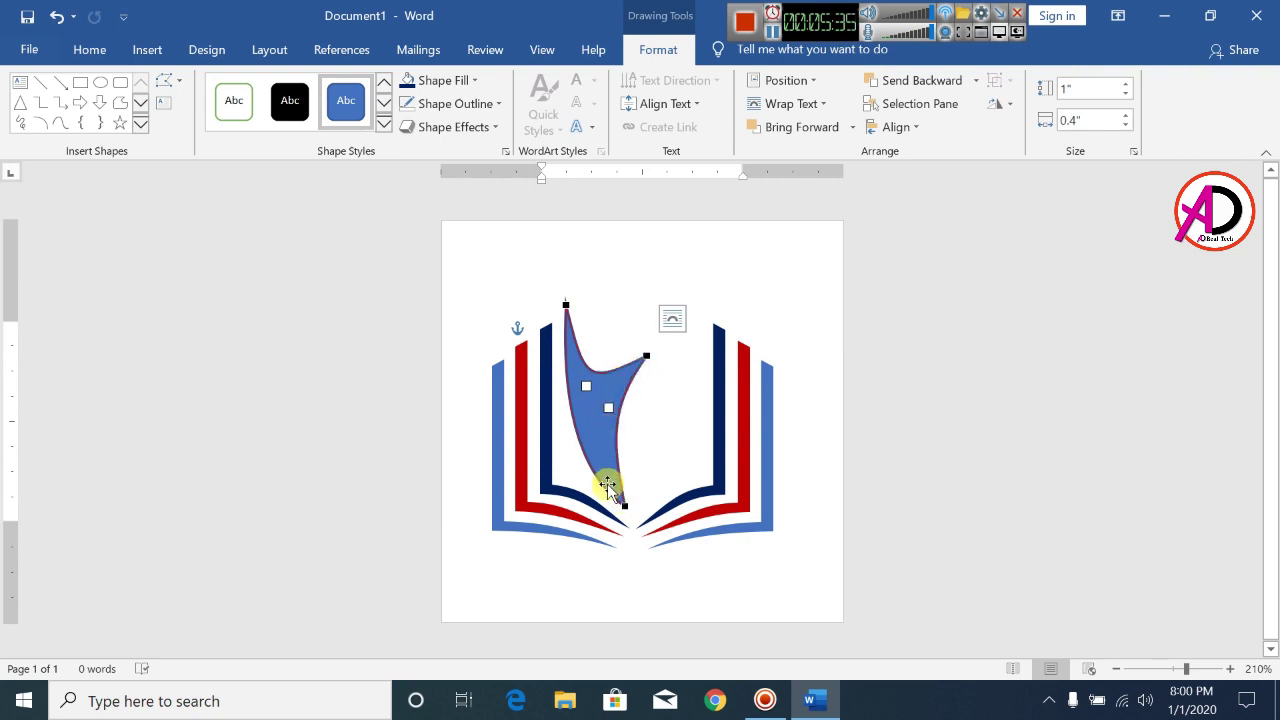
drag(626, 506, 542, 461)
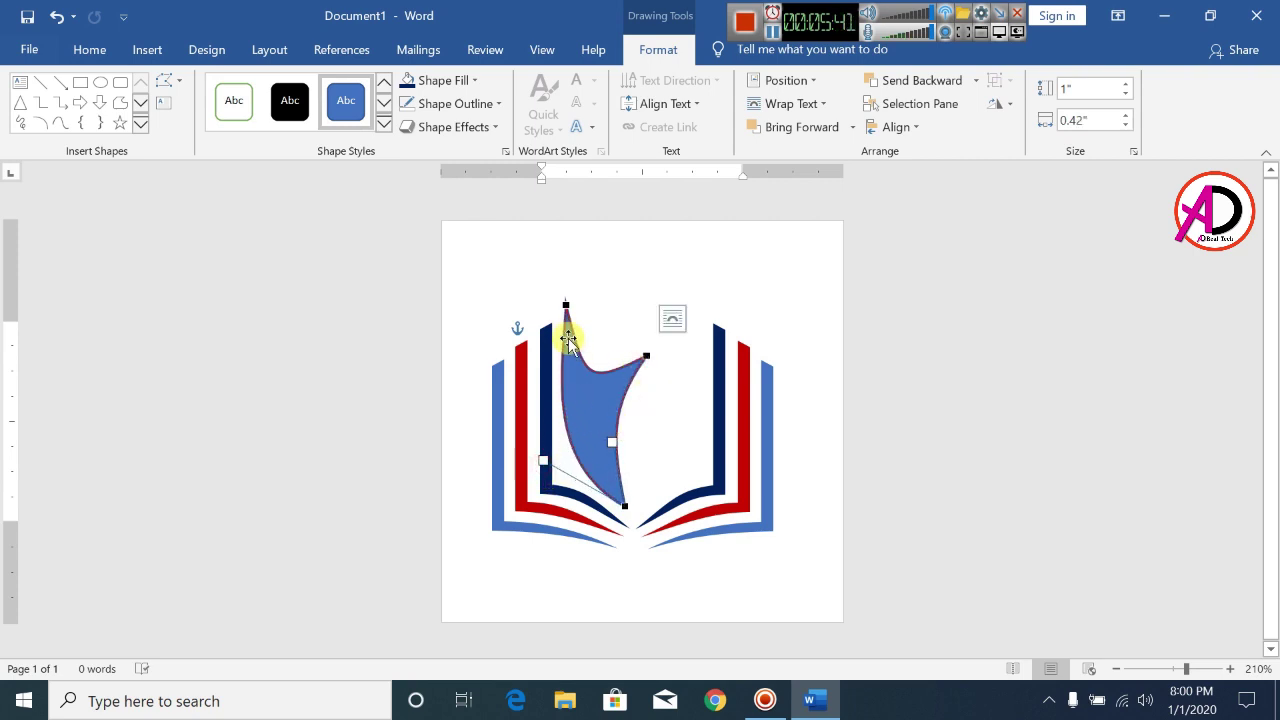
drag(563, 365, 556, 364)
click(597, 447)
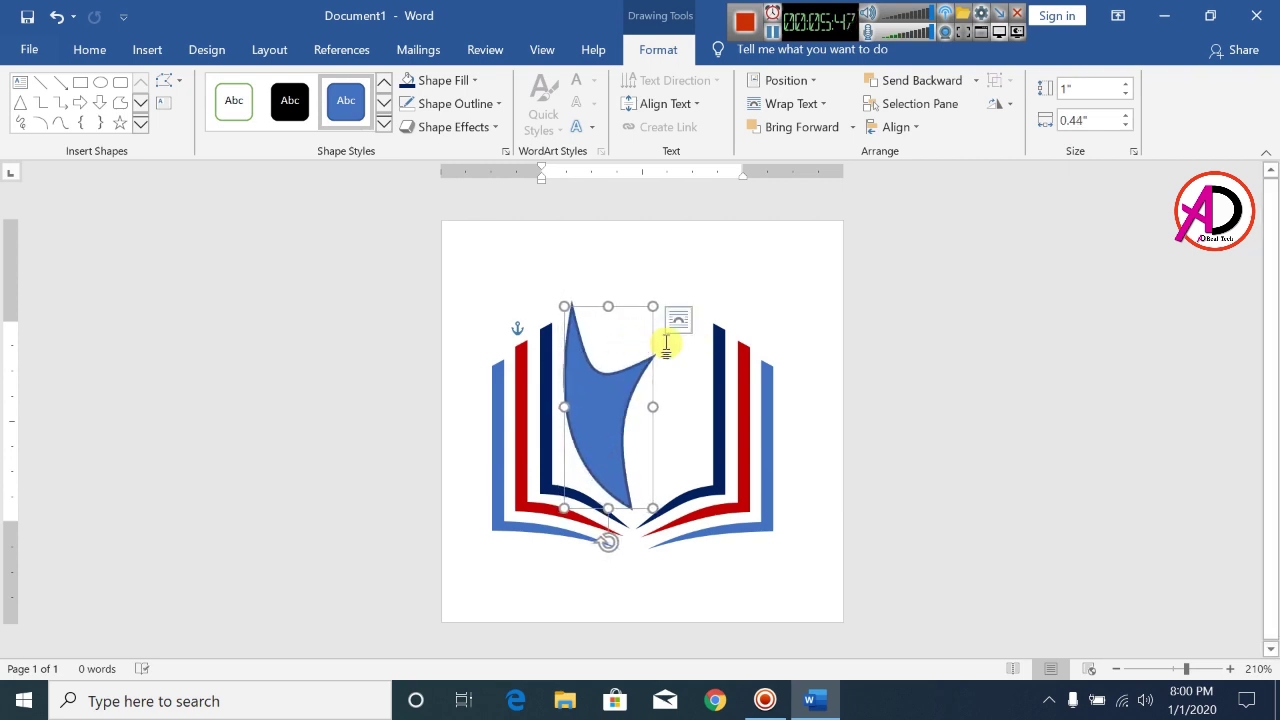
Edit the figure shape's points to raise both upper tips and deepen the curve between them, about 1.1" by 0.46" overall
click(166, 79)
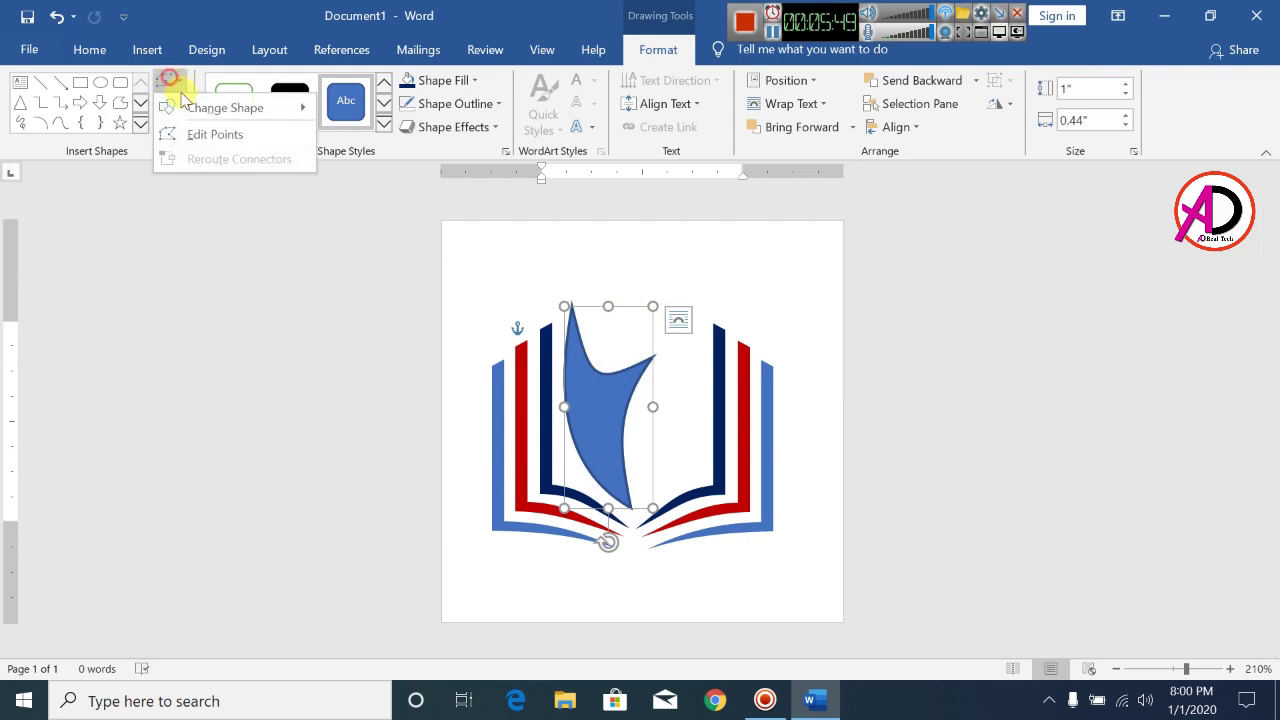
click(189, 131)
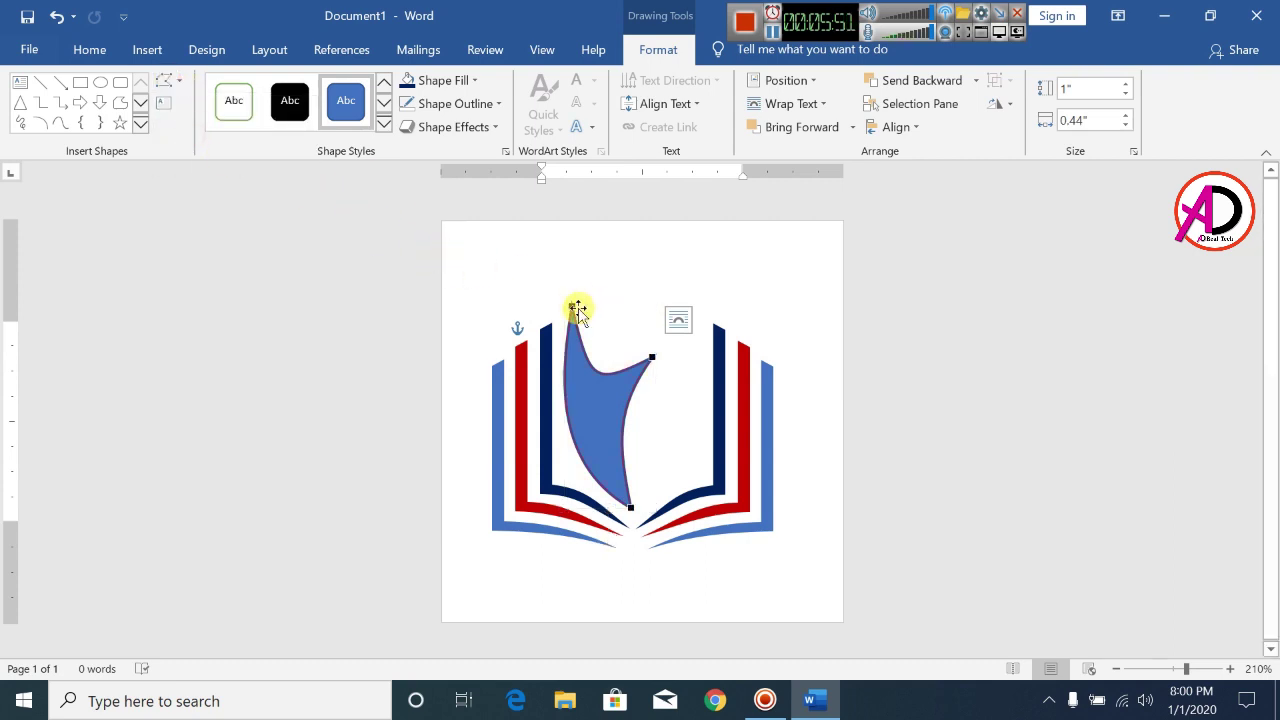
drag(572, 304, 569, 286)
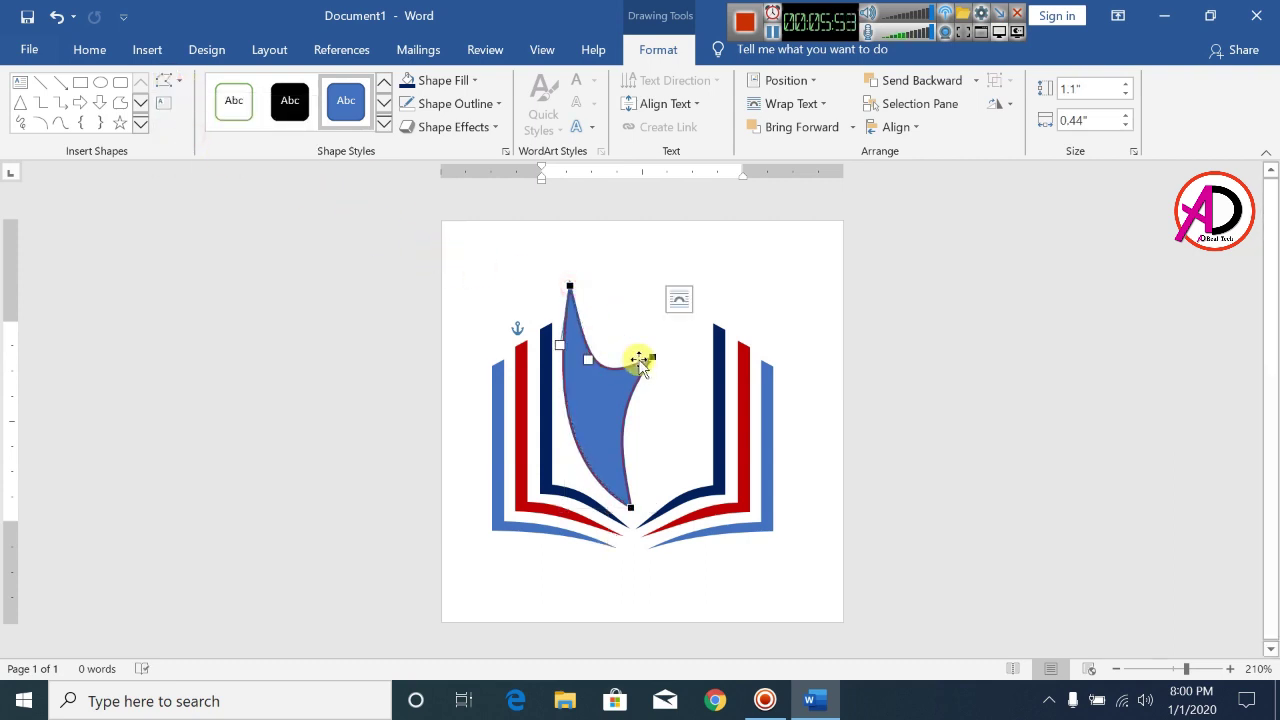
drag(651, 358, 656, 331)
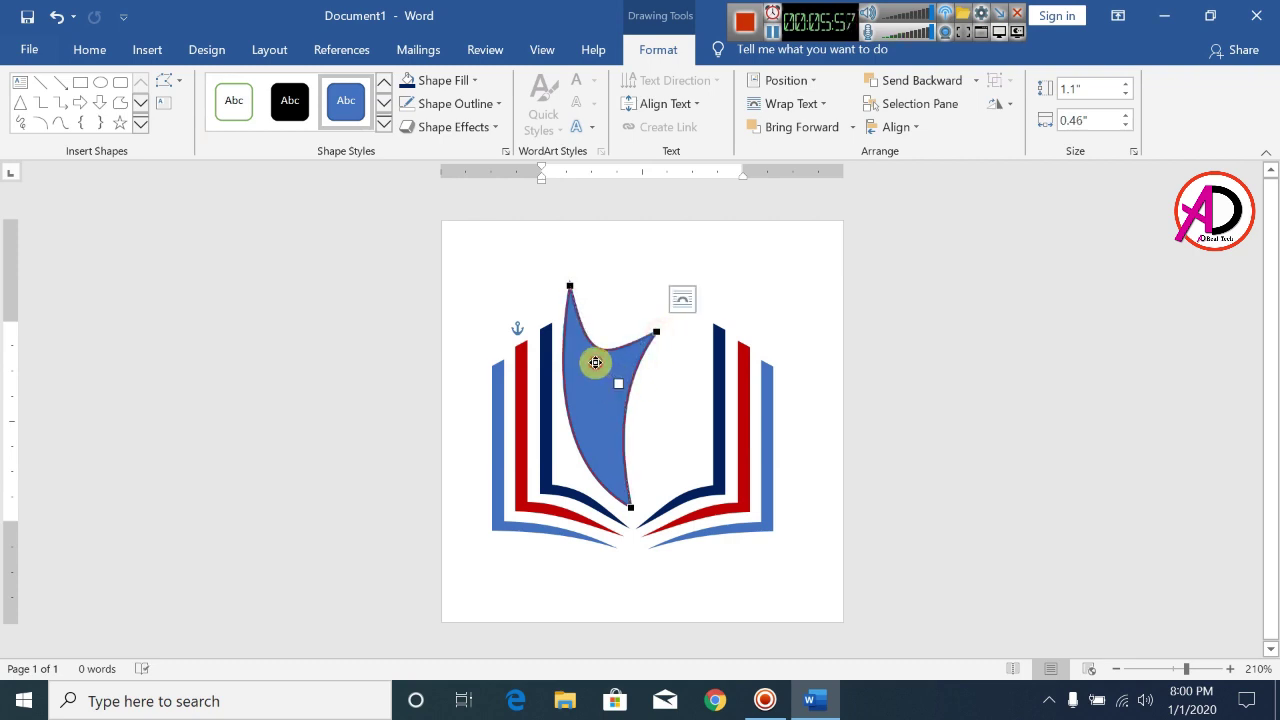
click(595, 362)
click(568, 289)
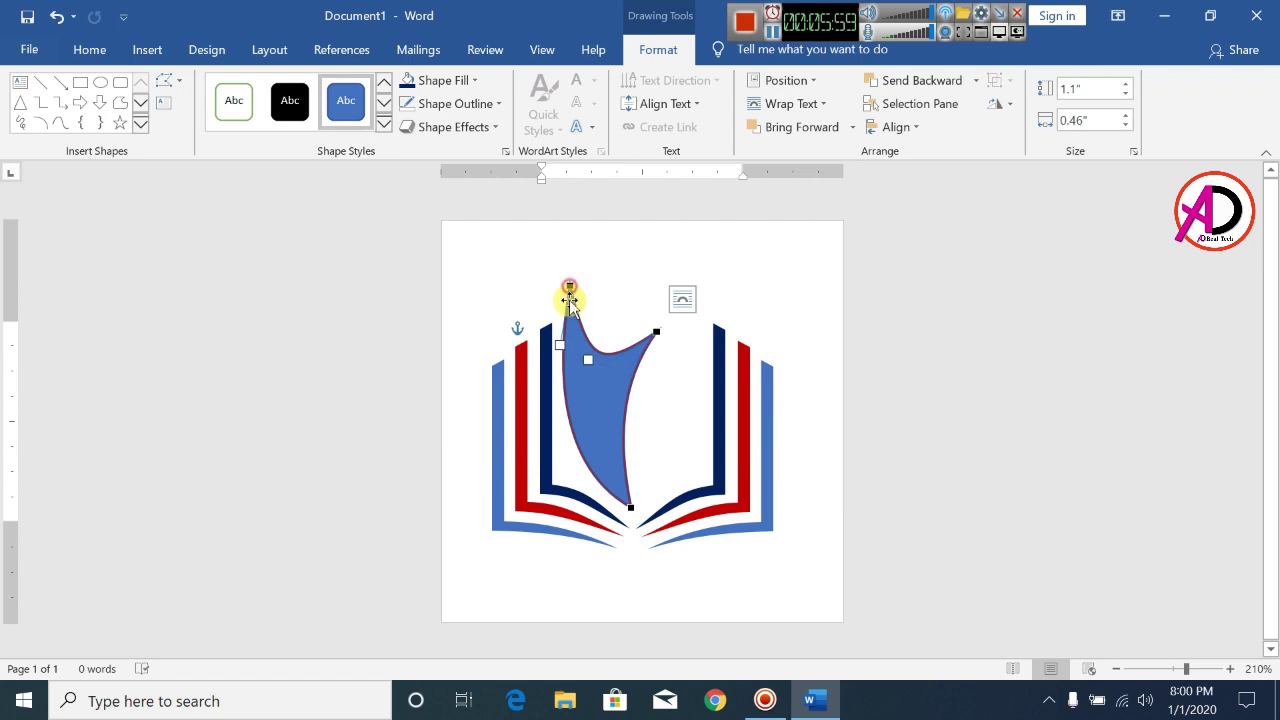
drag(586, 360, 578, 361)
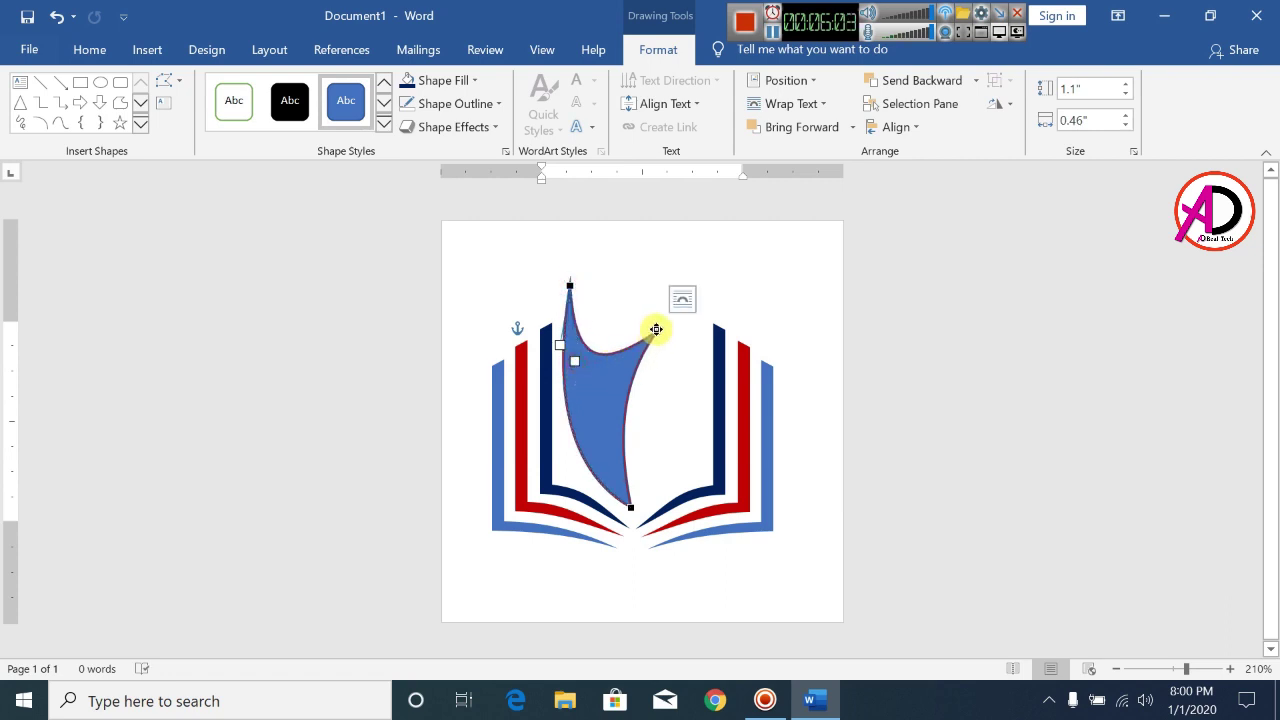
click(652, 331)
drag(601, 372, 596, 379)
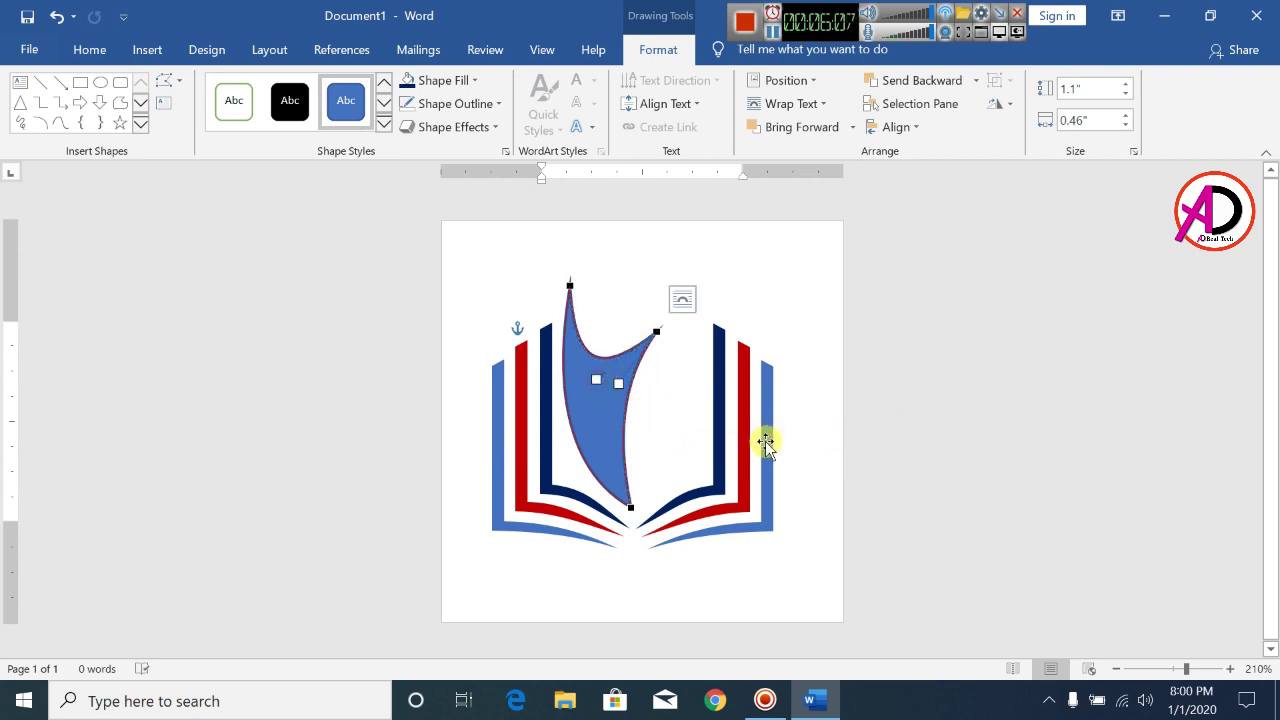
click(936, 432)
Fill the figure shape with custom orange RGB 242, 137, 22 and remove its outline
click(591, 357)
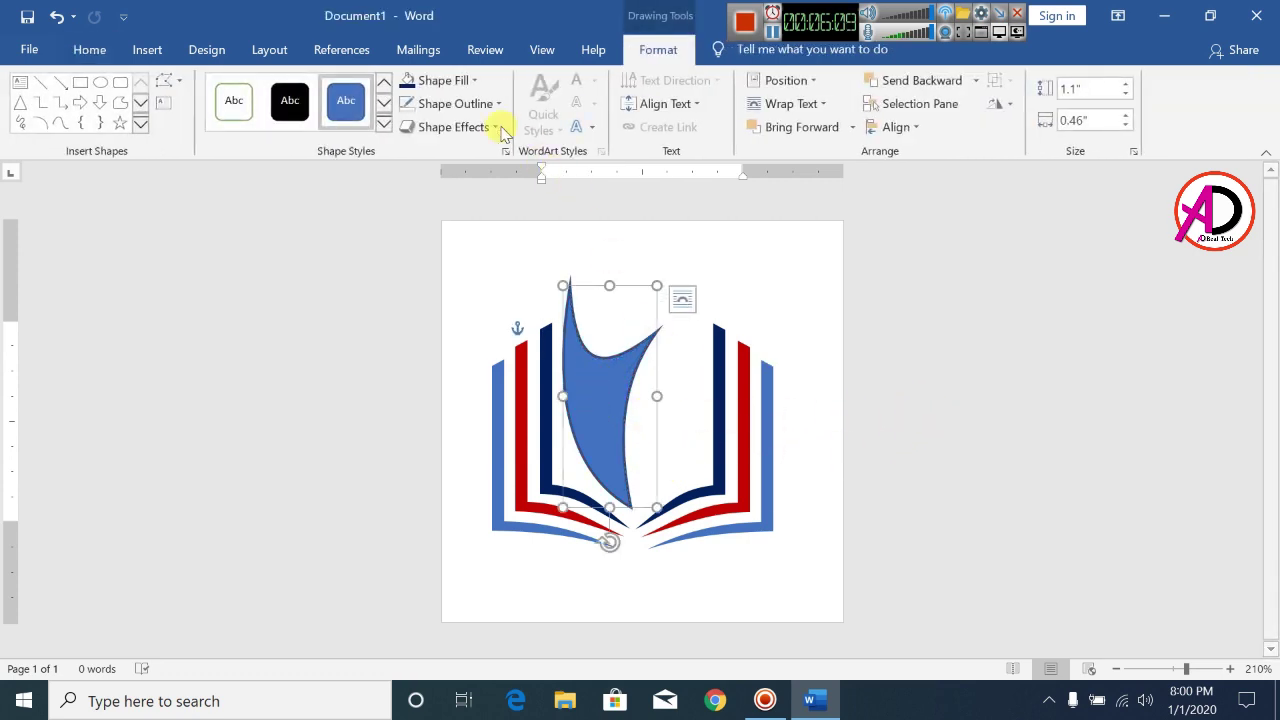
click(443, 81)
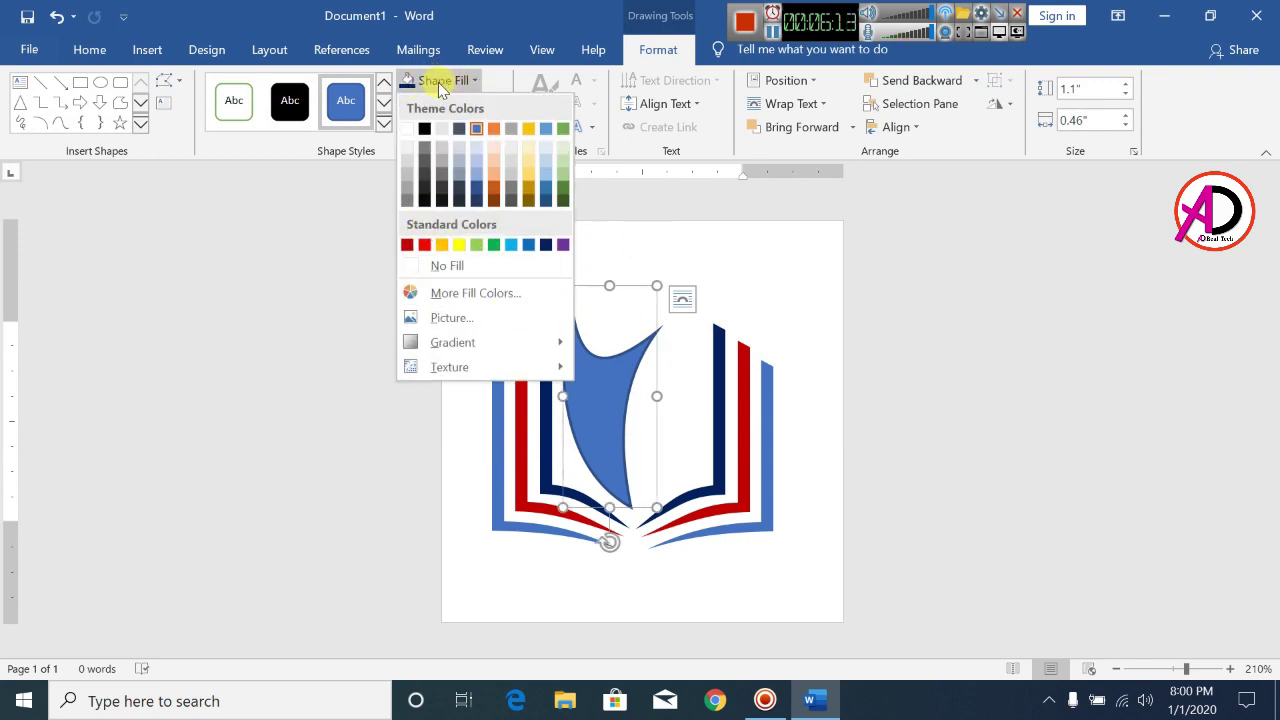
click(490, 292)
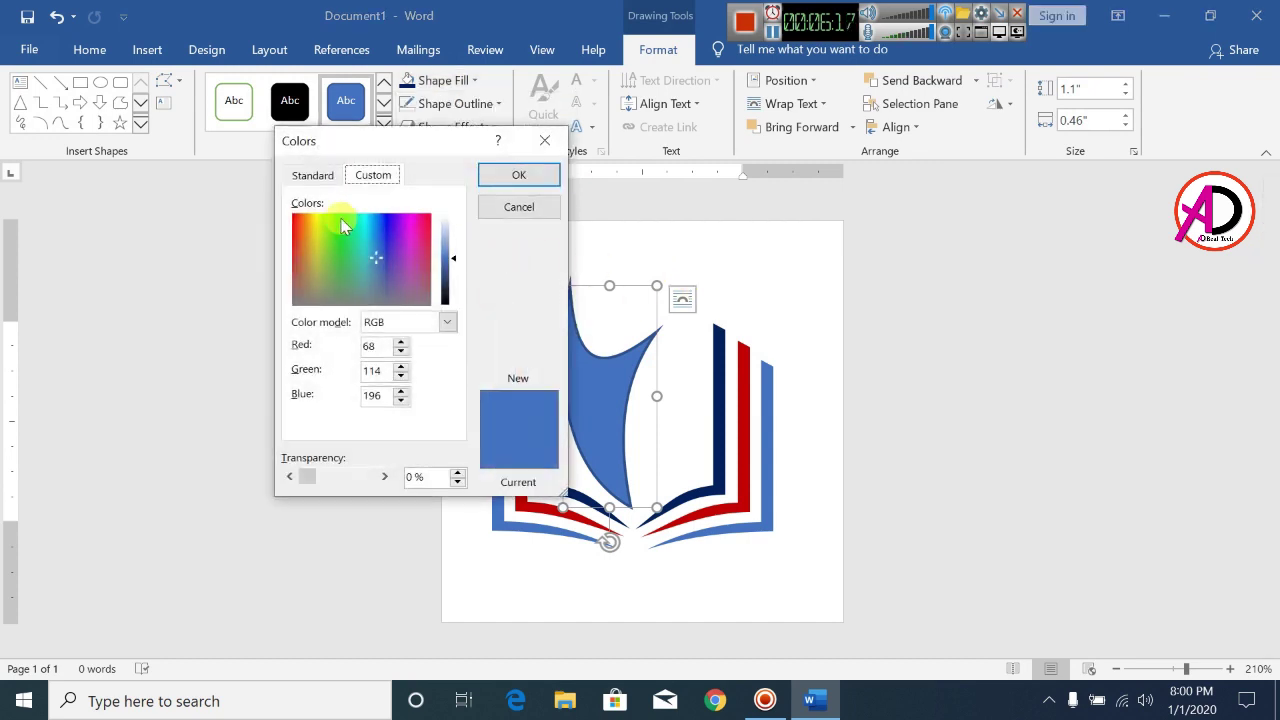
click(304, 223)
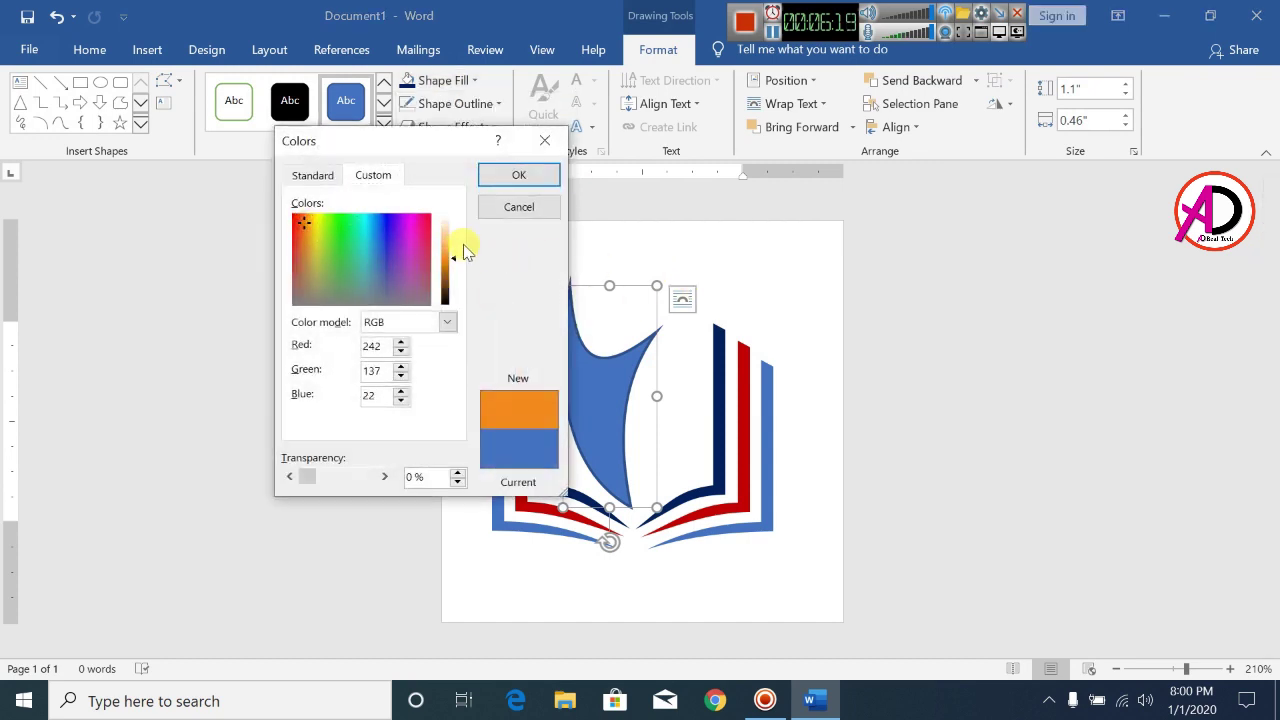
click(519, 176)
click(452, 104)
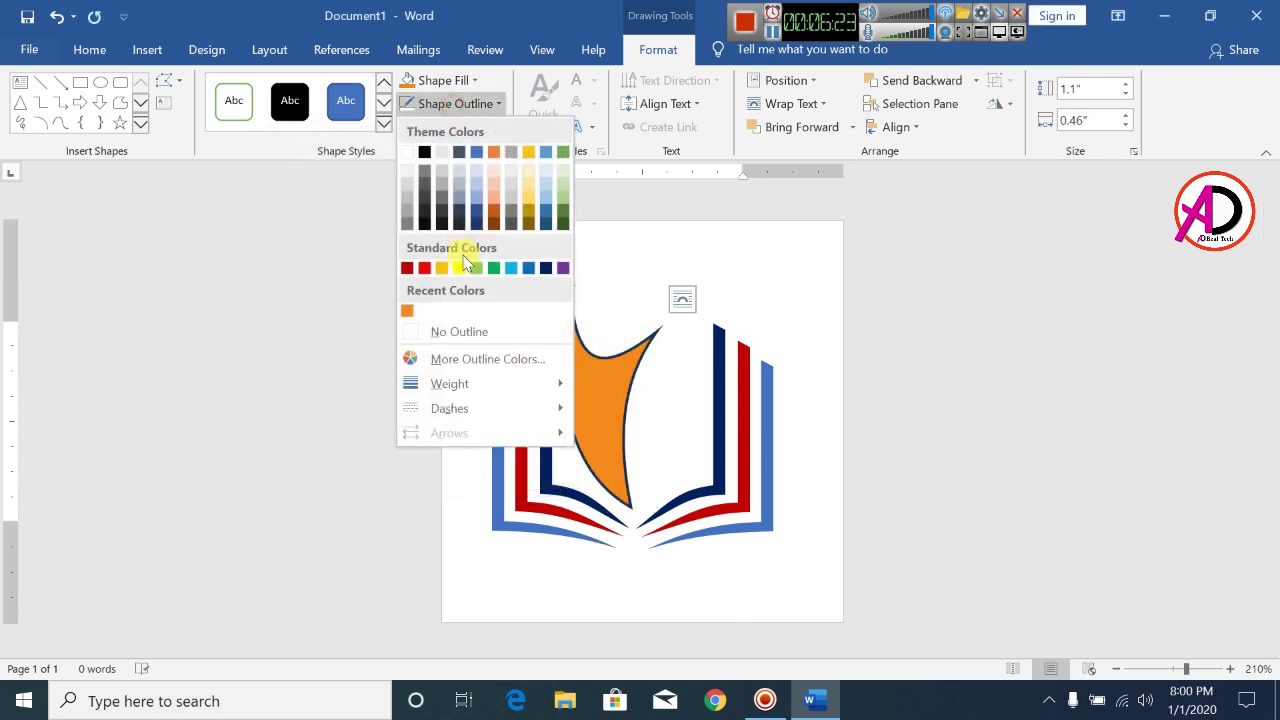
click(493, 332)
click(880, 460)
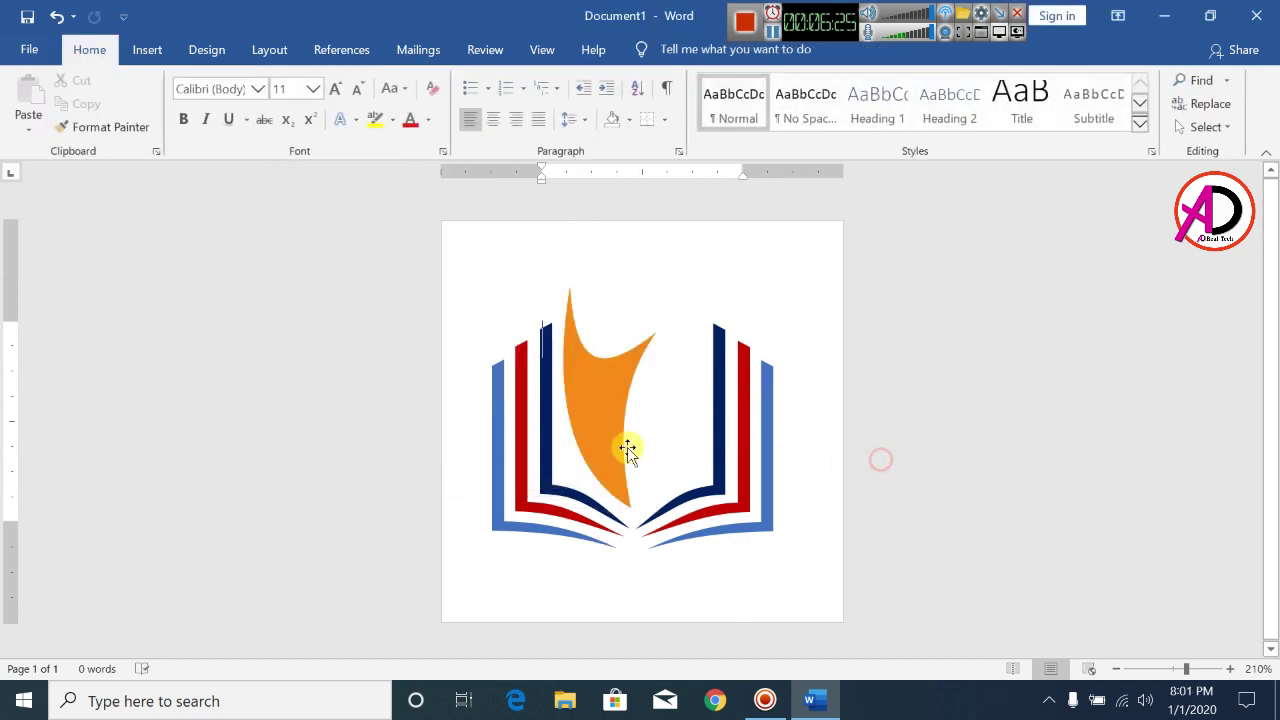
Tilt the orange figure slightly counterclockwise and move it a little higher above the book's fold
click(587, 375)
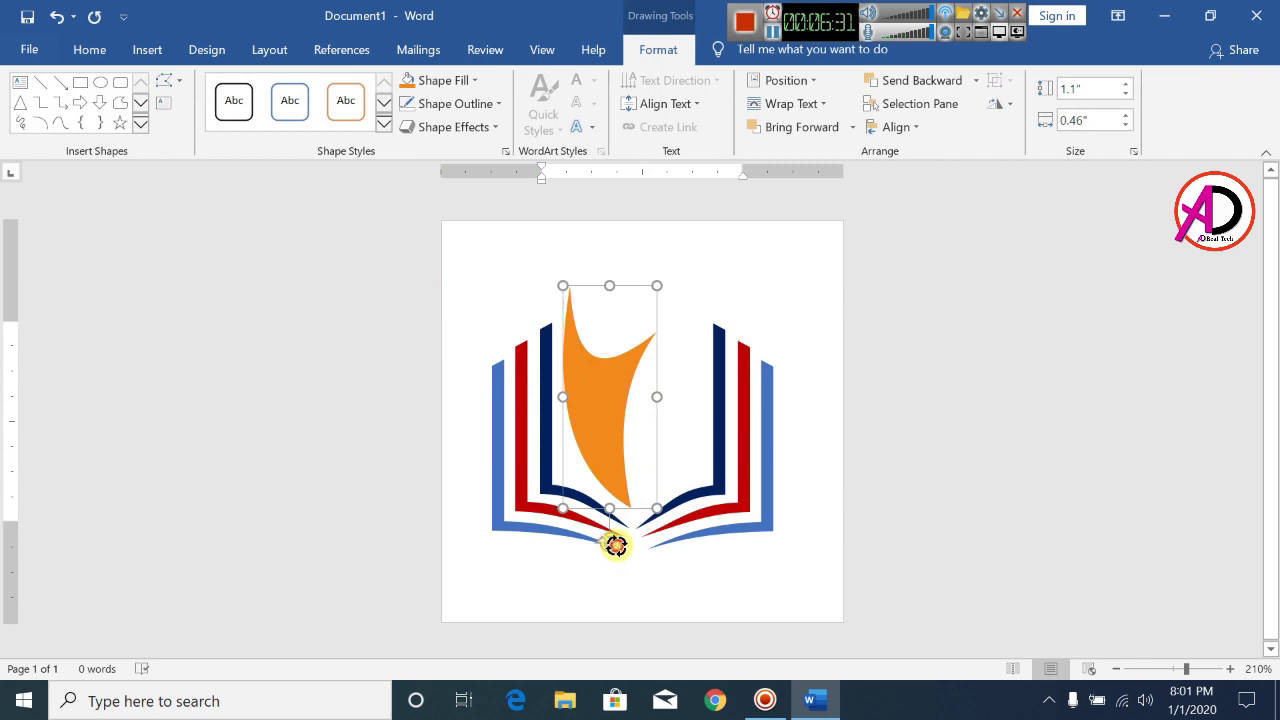
drag(615, 544, 618, 542)
drag(618, 480, 614, 468)
click(826, 431)
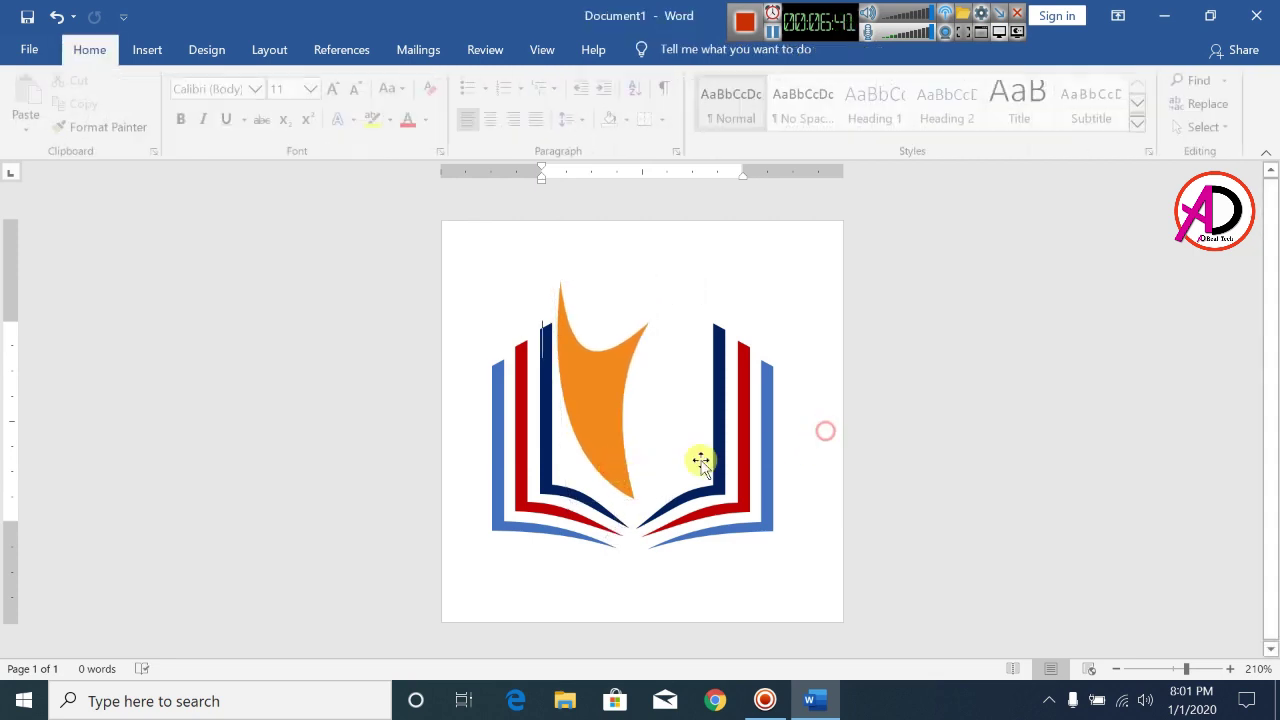
Duplicate the orange figure, move the copy up to the original's right, and flip it horizontally
click(620, 420)
key(ctrl+d)
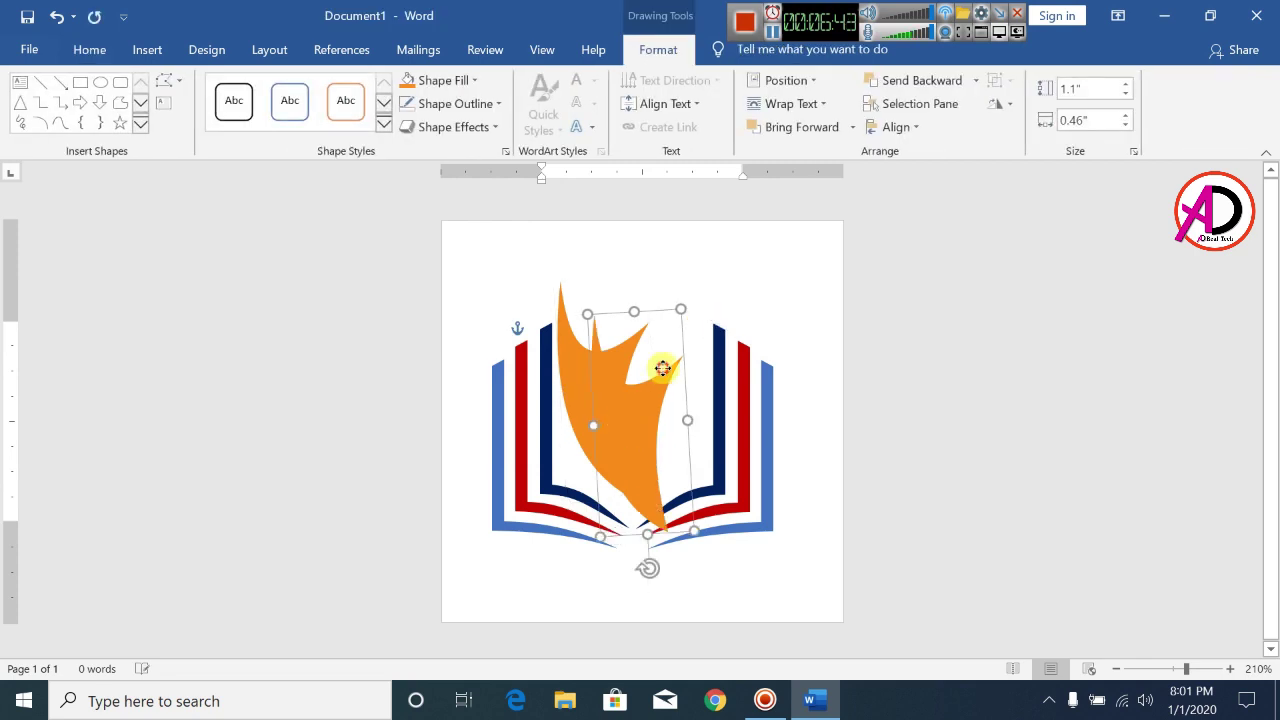
drag(663, 366, 694, 300)
click(997, 104)
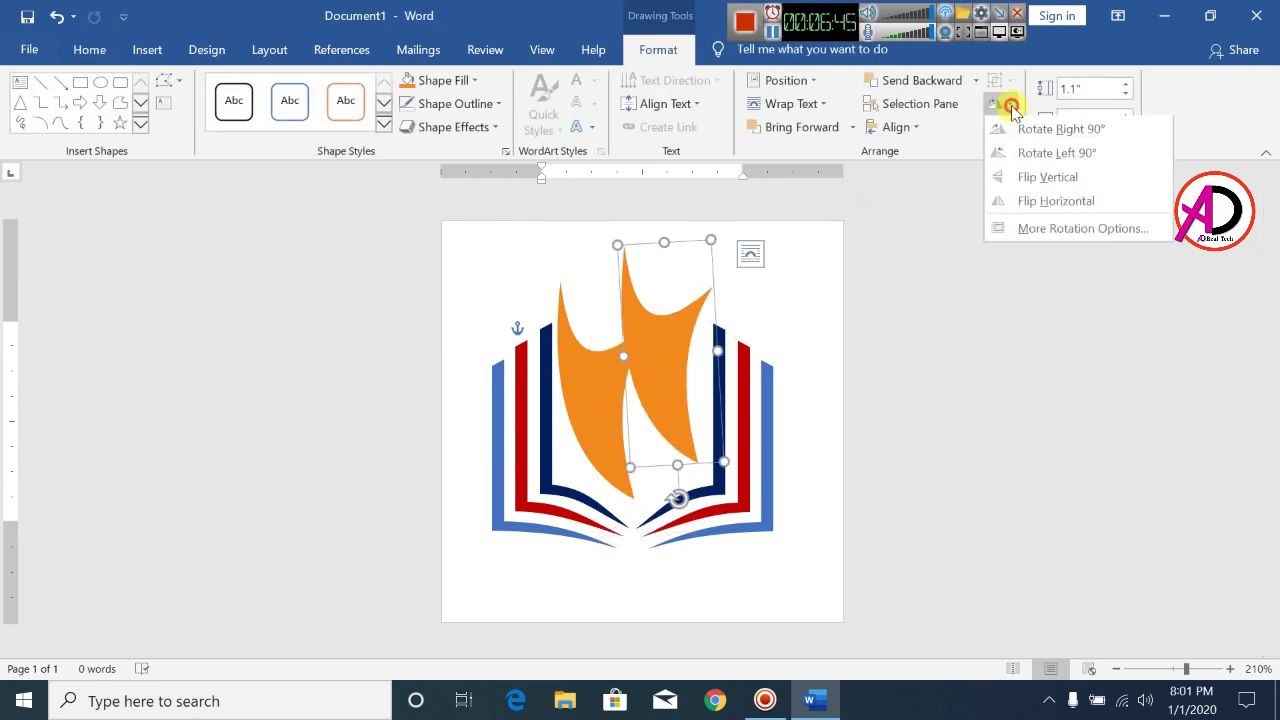
click(1037, 202)
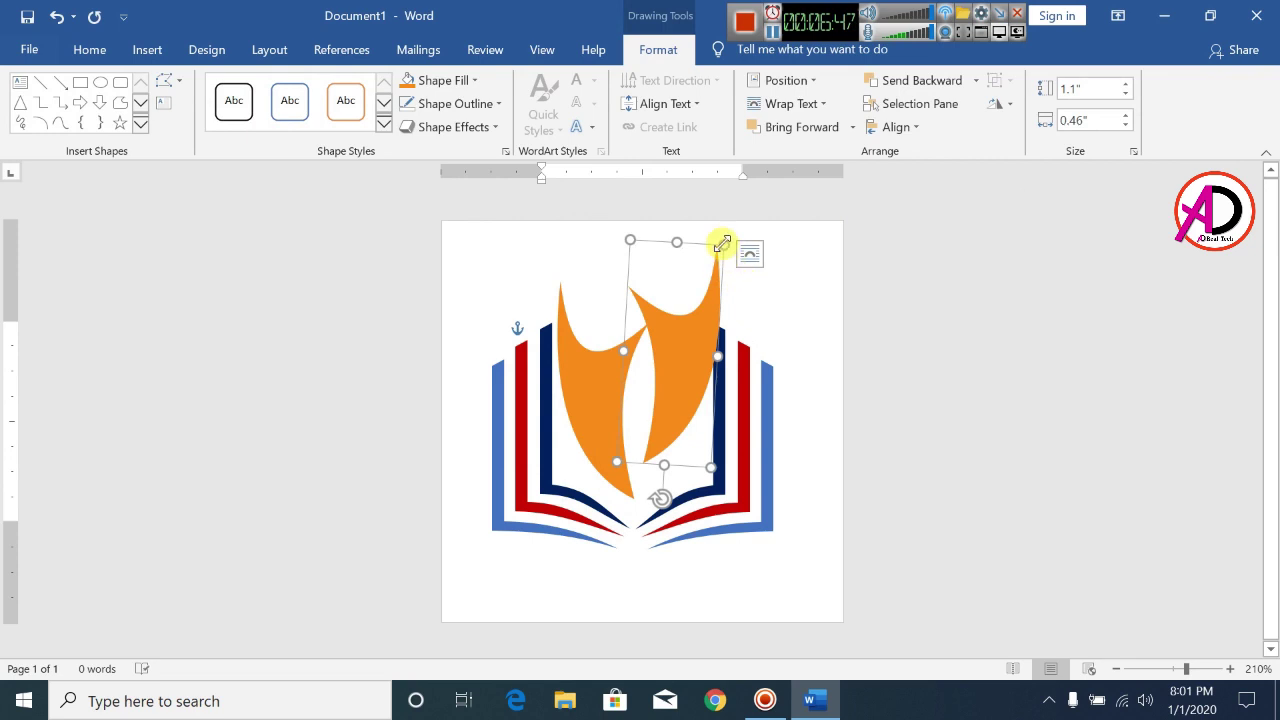
Shrink the flipped copy to about 0.66" by 0.26" and place it beside the large figure's lower right edge
drag(723, 243, 701, 288)
drag(671, 366, 664, 439)
click(849, 414)
Fill the small figure with the standard blue color
click(670, 368)
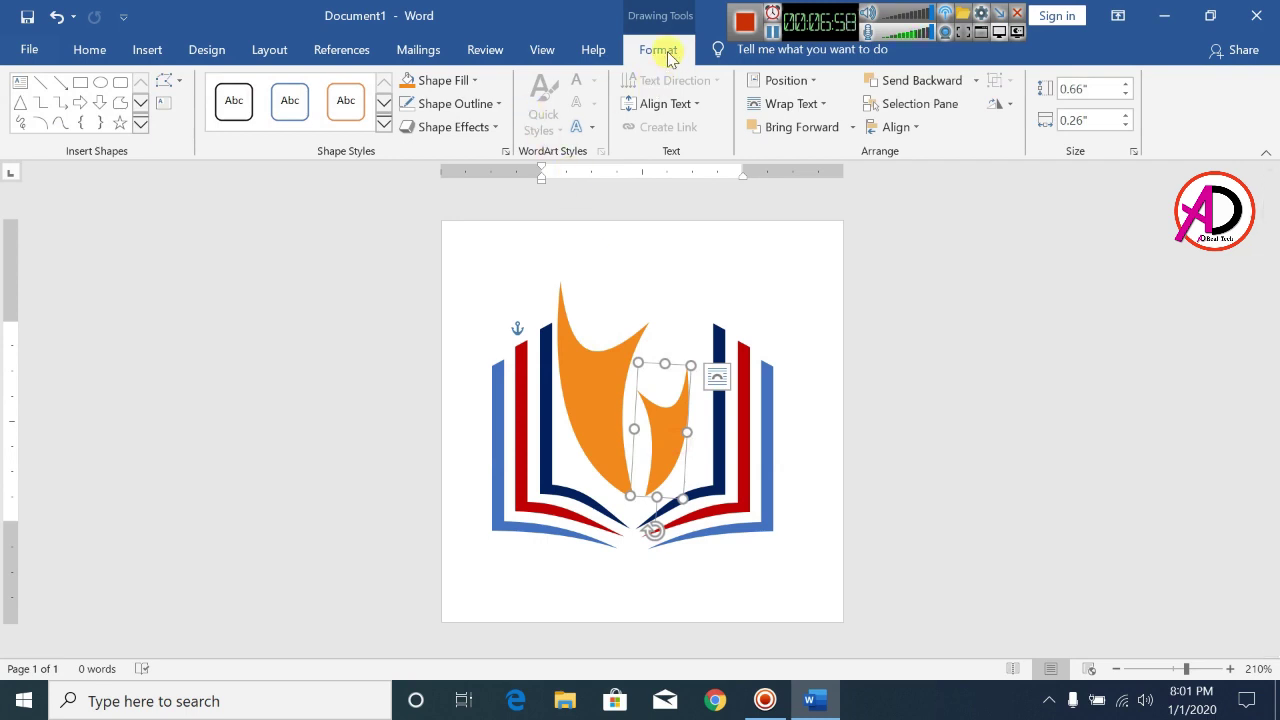
click(460, 82)
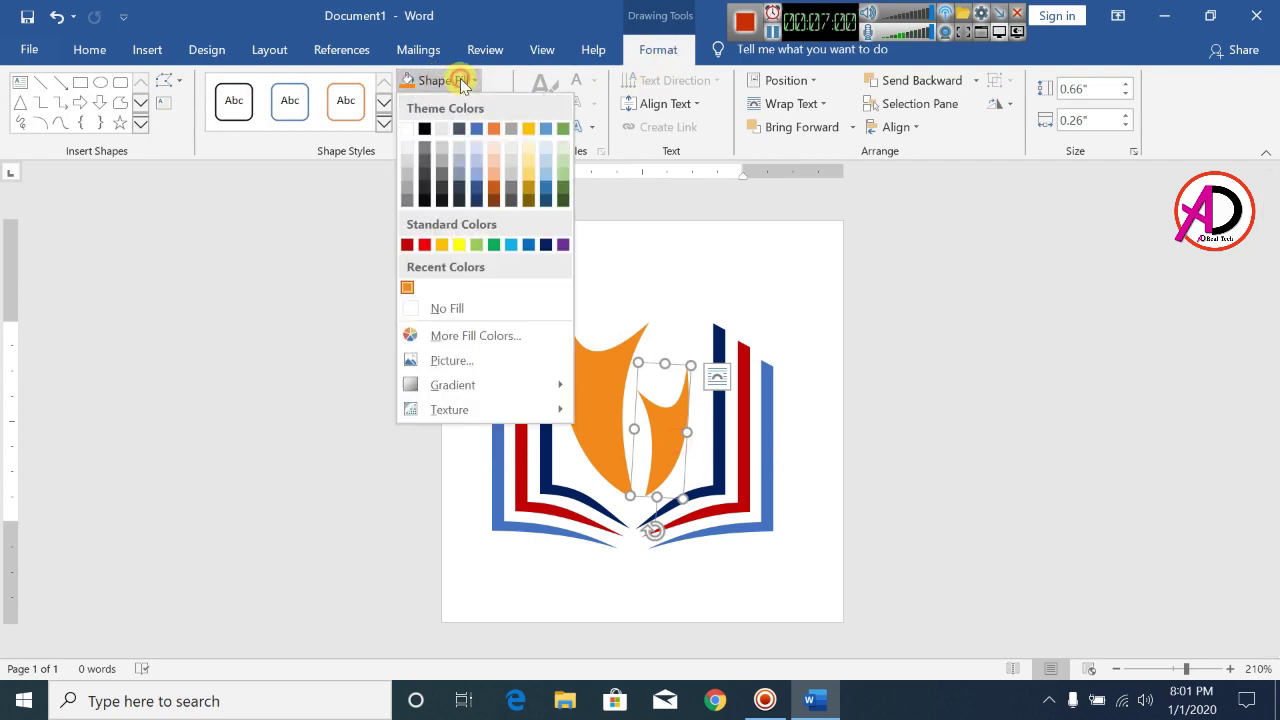
click(533, 250)
click(829, 400)
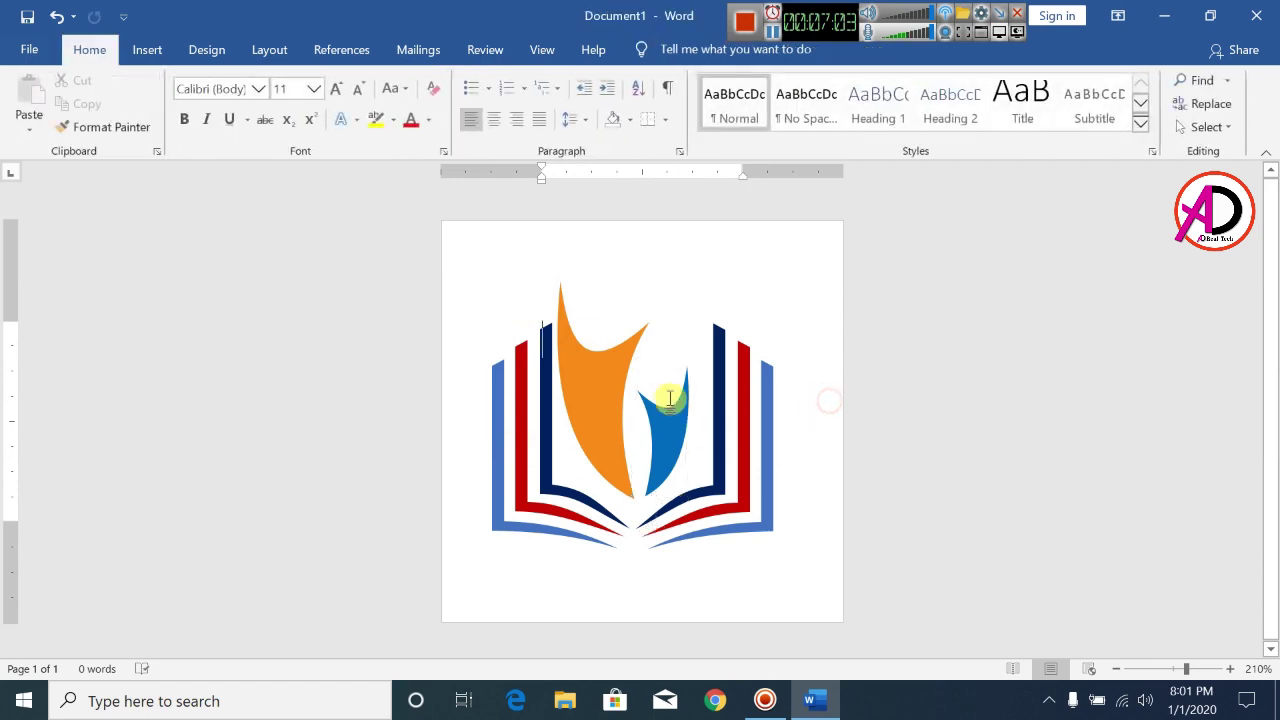
Draw a circle of about 0.22" as the orange figure's head, with orange fill and no outline
click(141, 50)
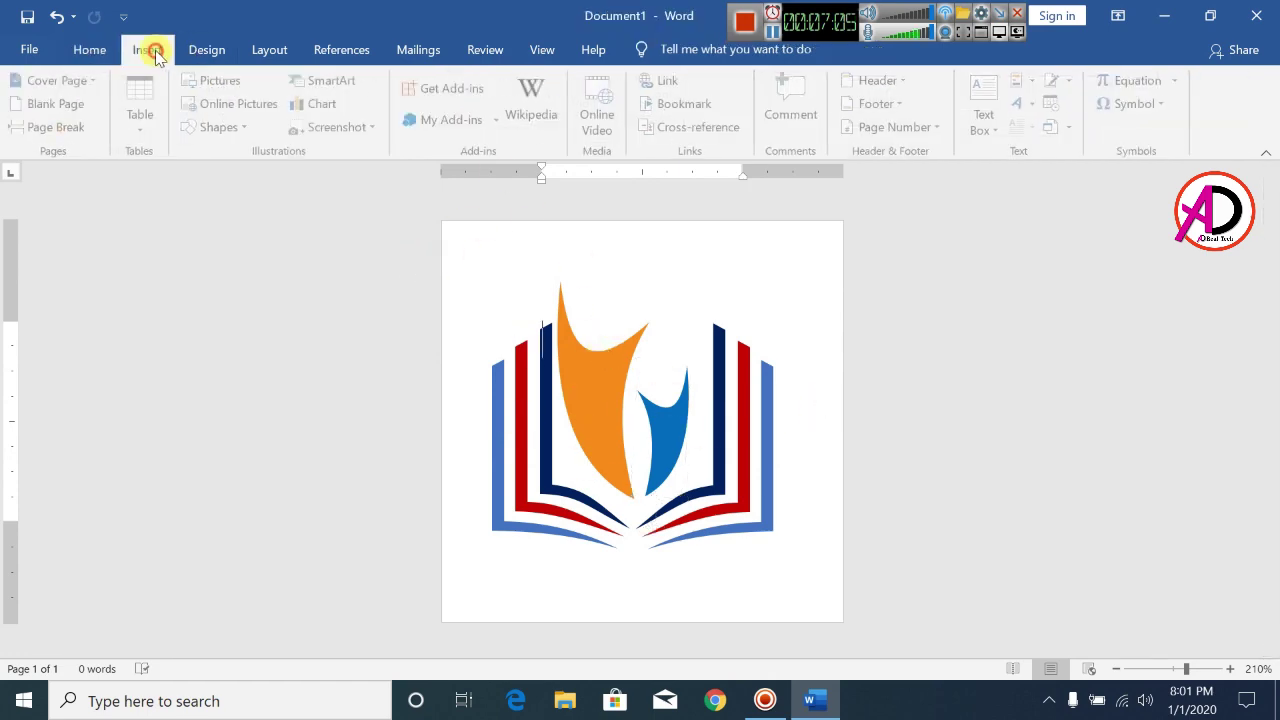
click(226, 127)
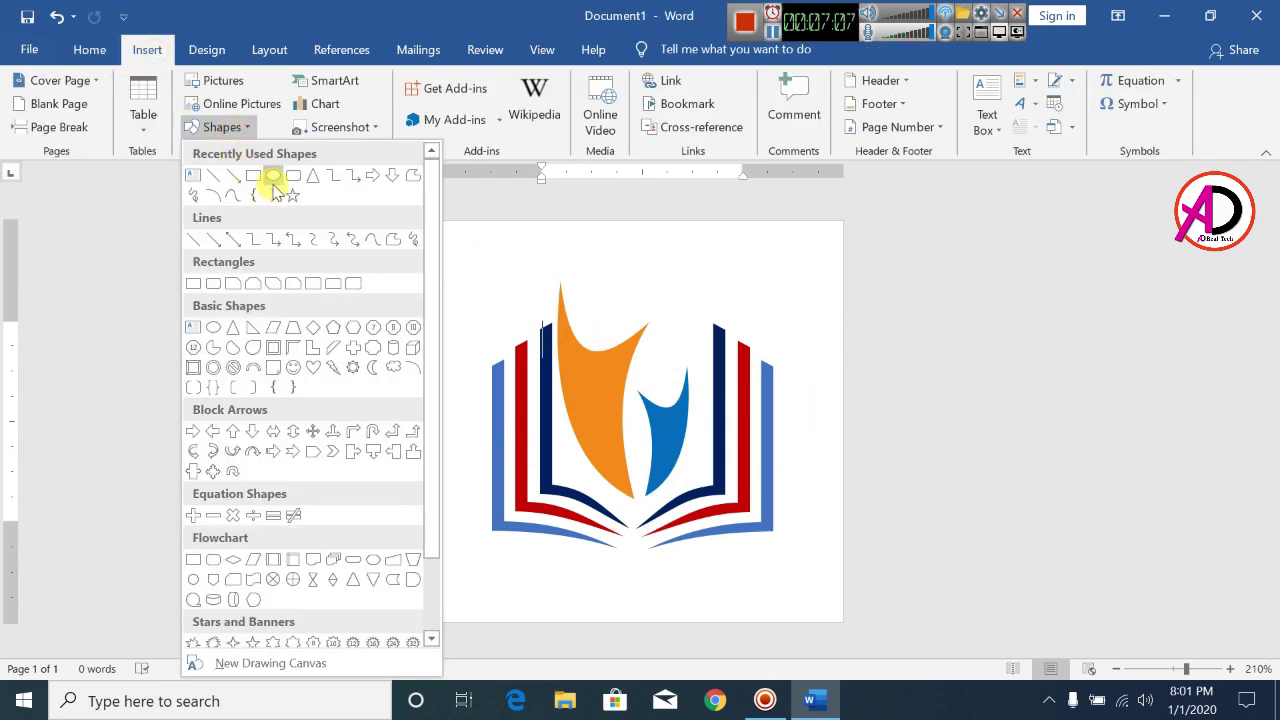
click(274, 178)
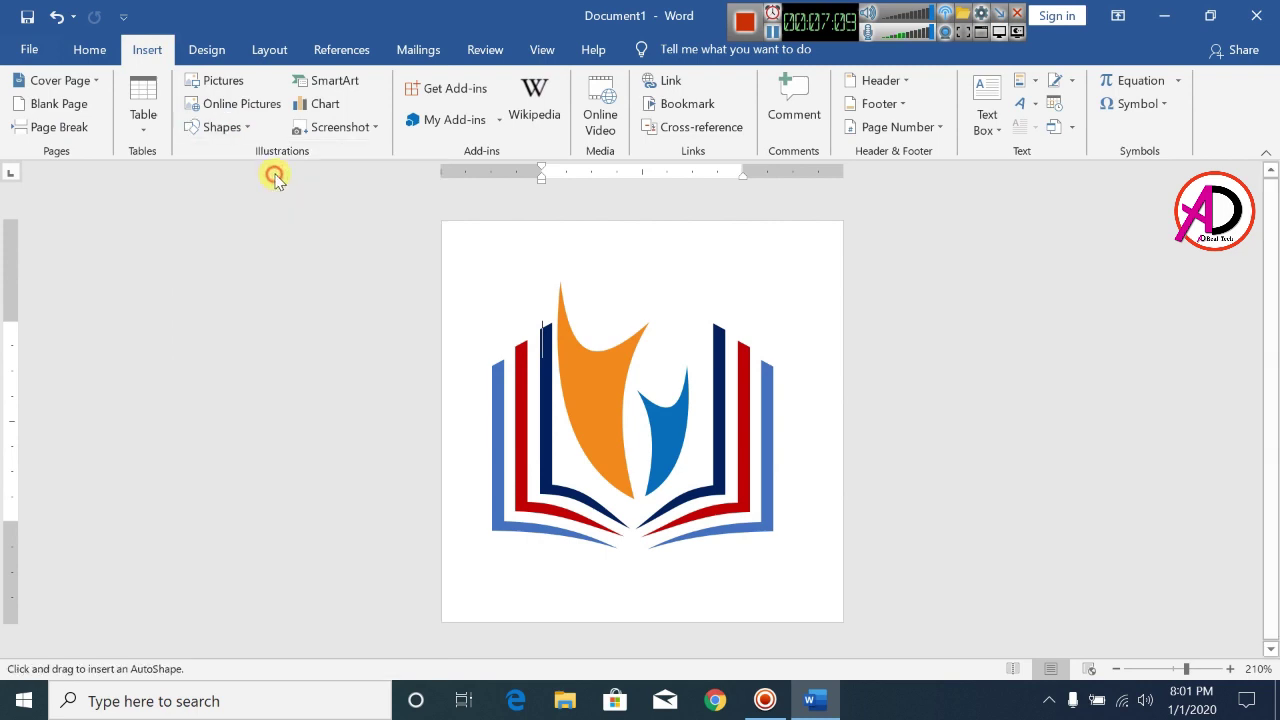
click(588, 290)
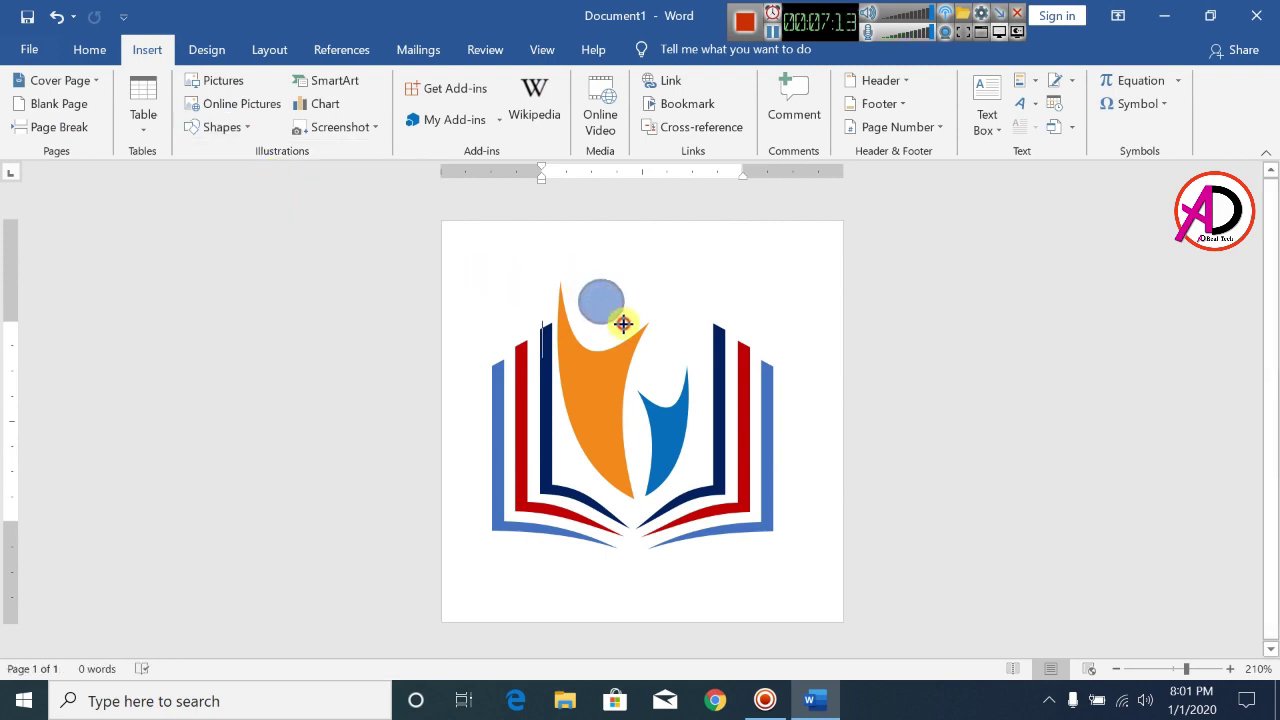
drag(623, 323, 624, 334)
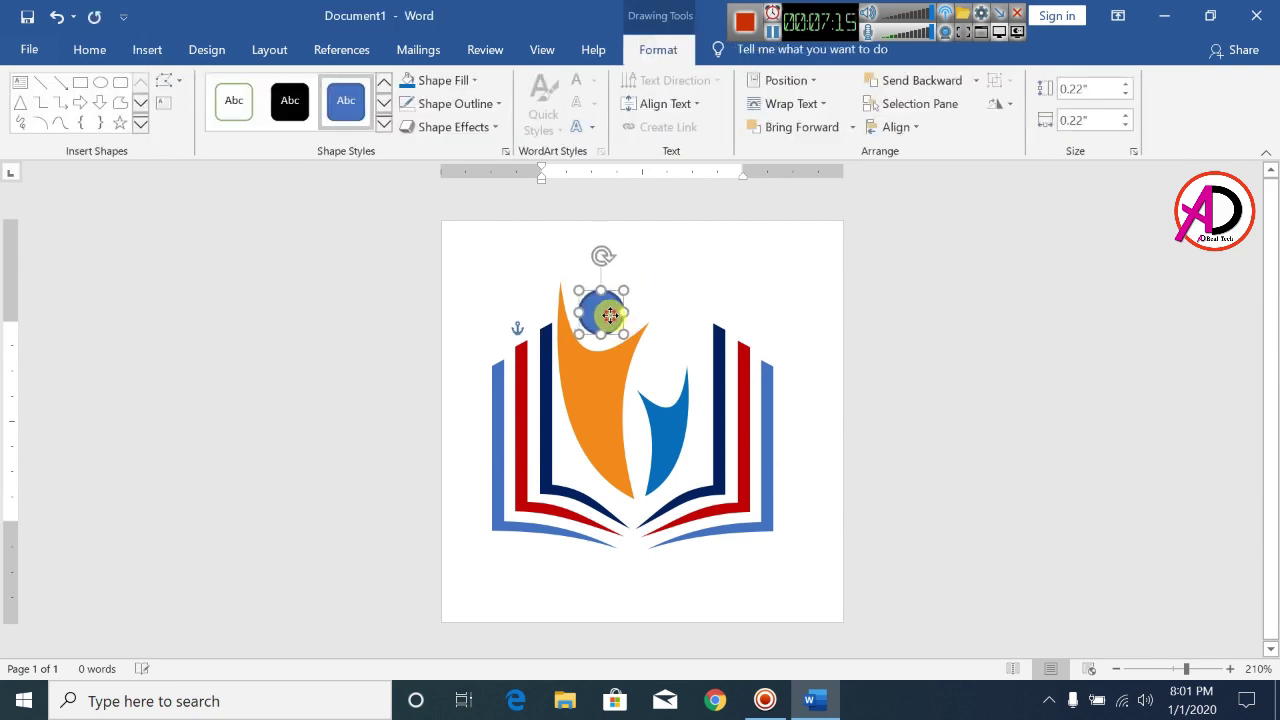
click(457, 104)
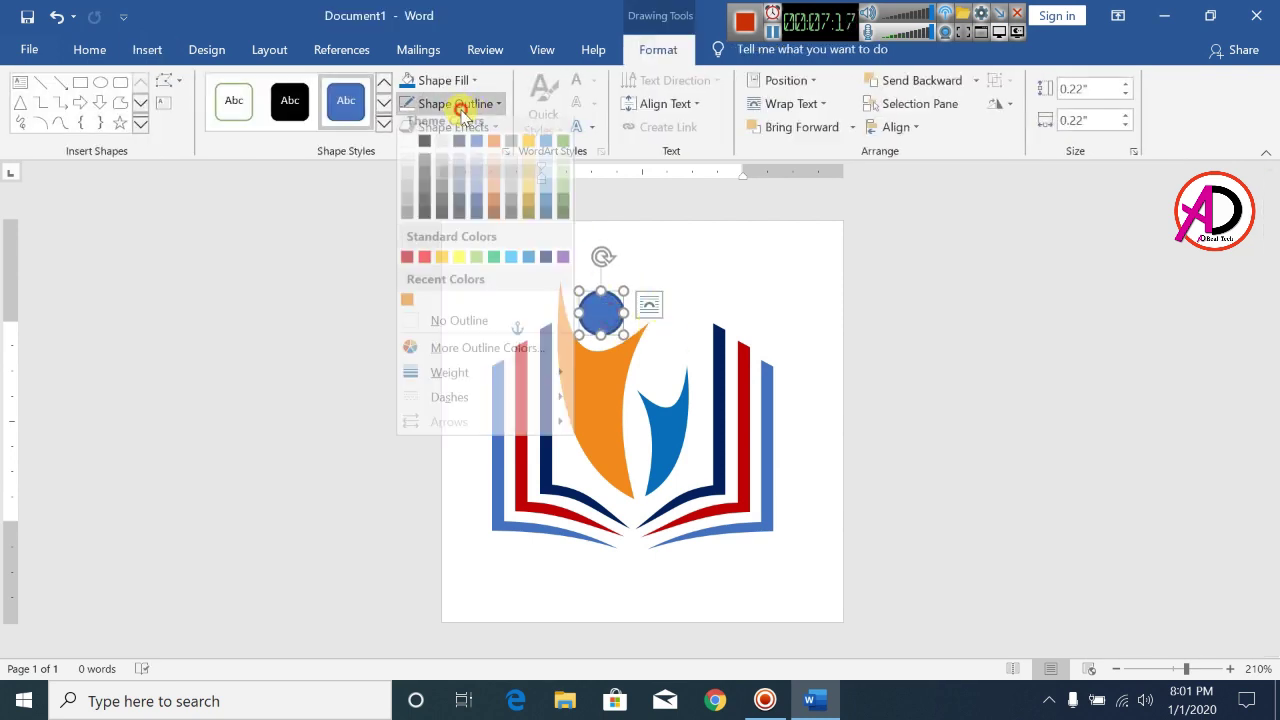
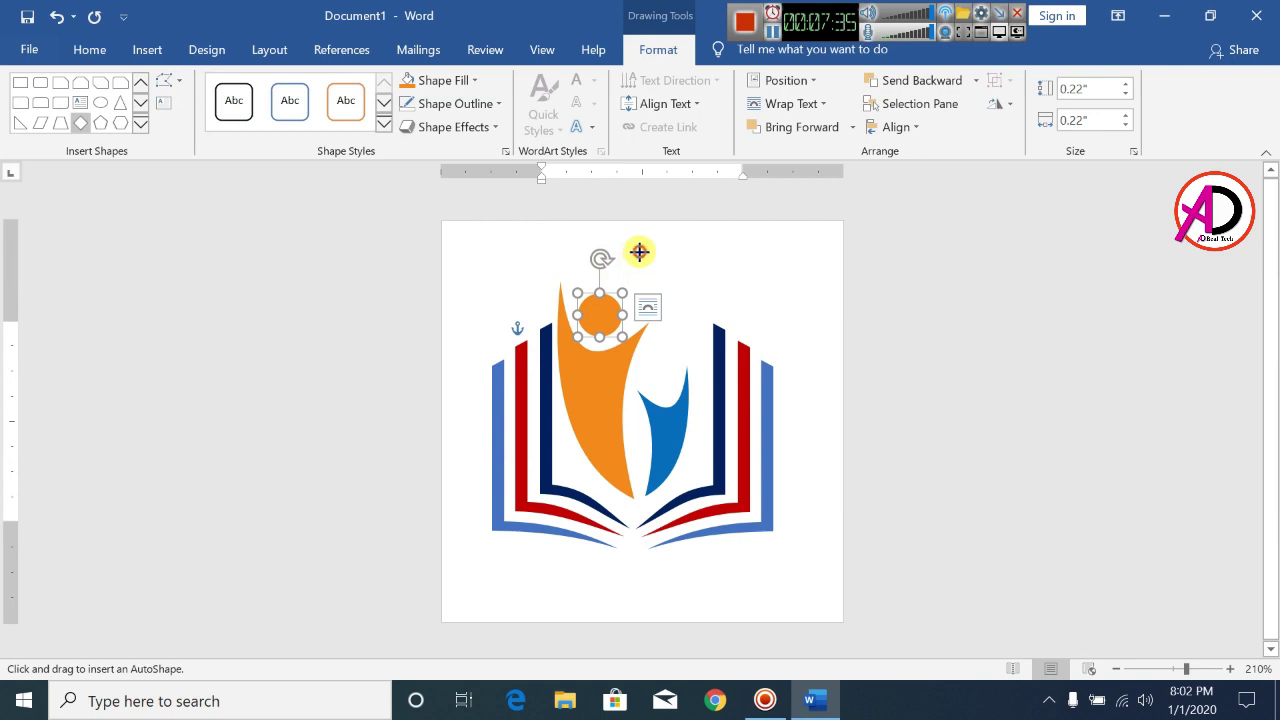
Draw a diamond about 0.21" high by 0.32" wide over the head's upper part, with orange fill and no outline
drag(639, 252, 693, 301)
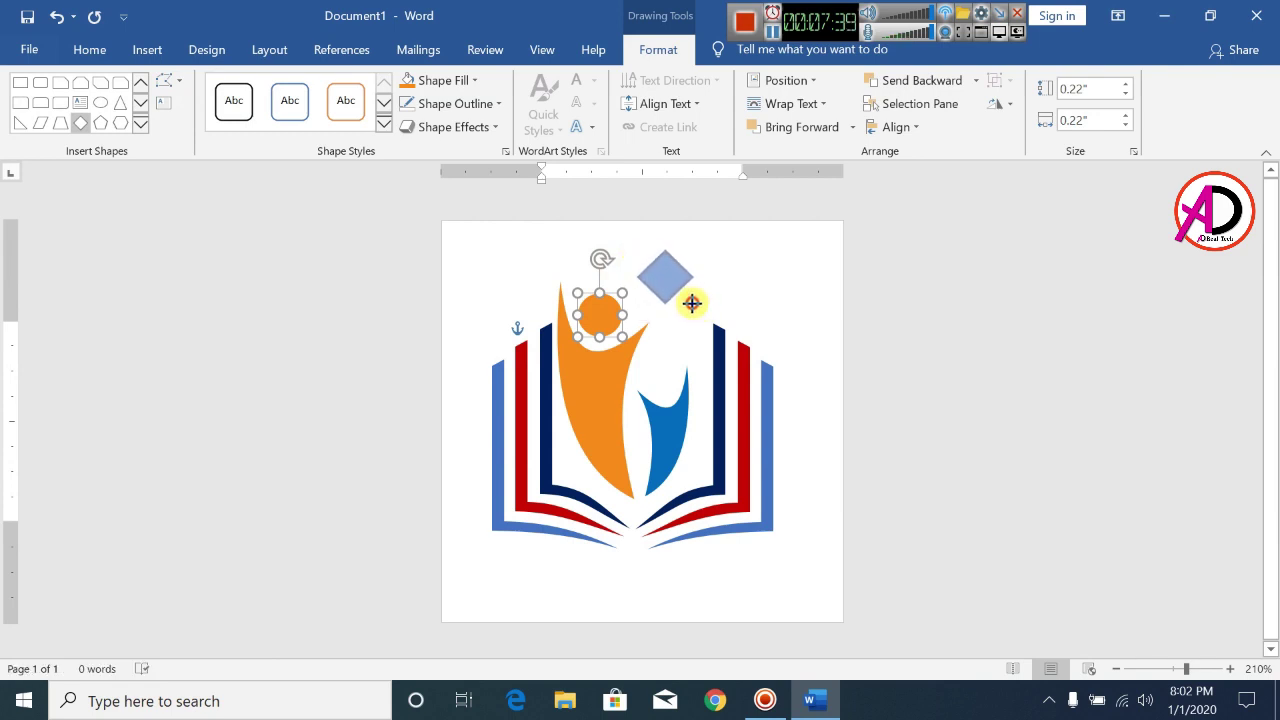
drag(692, 302, 636, 296)
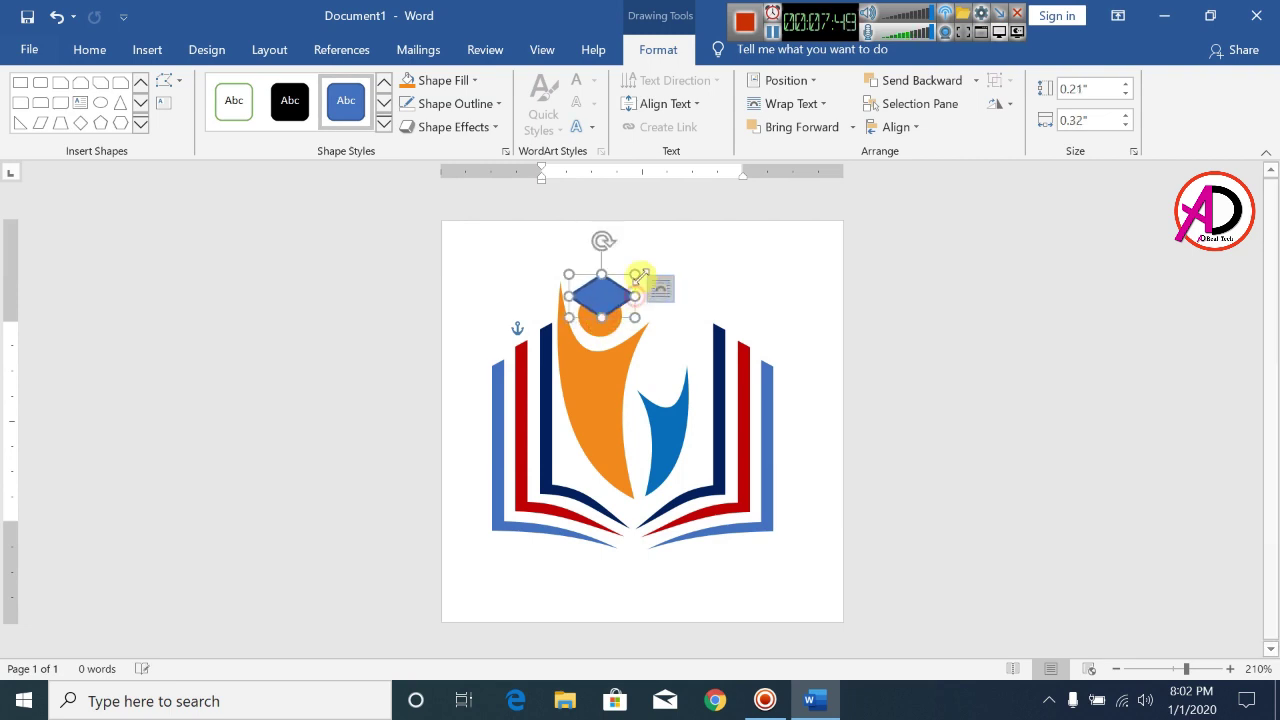
click(457, 110)
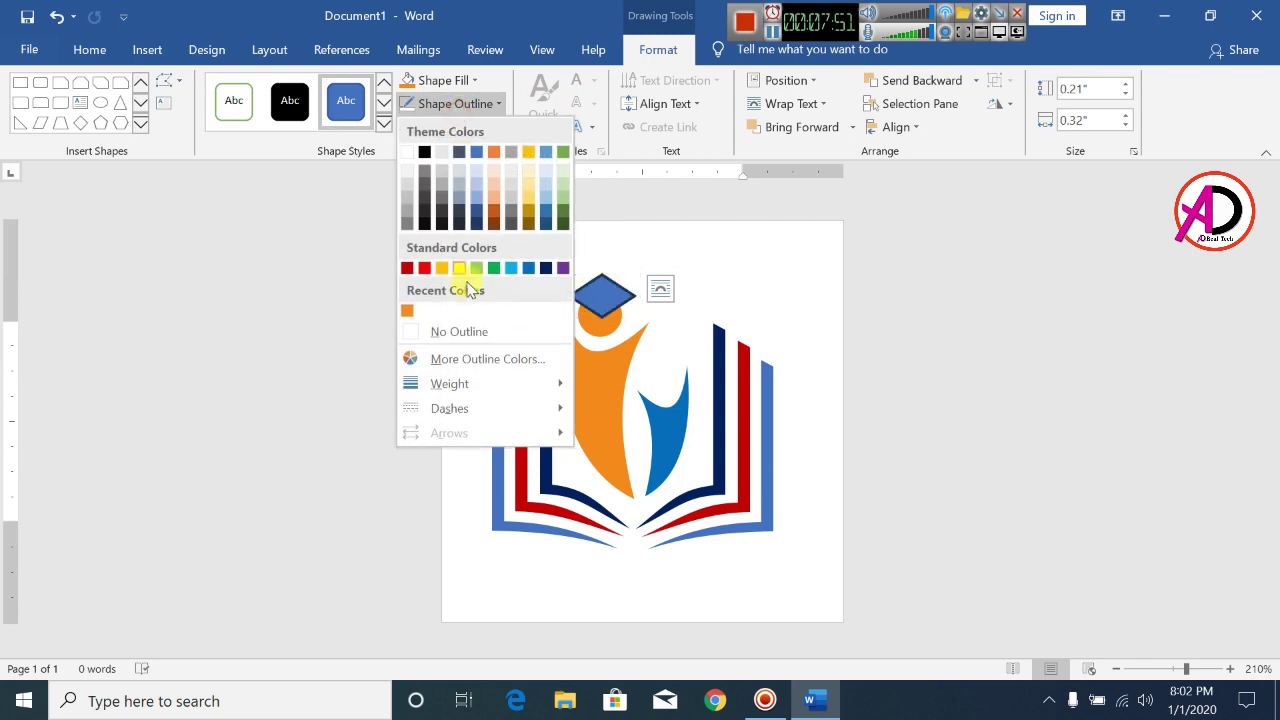
click(466, 331)
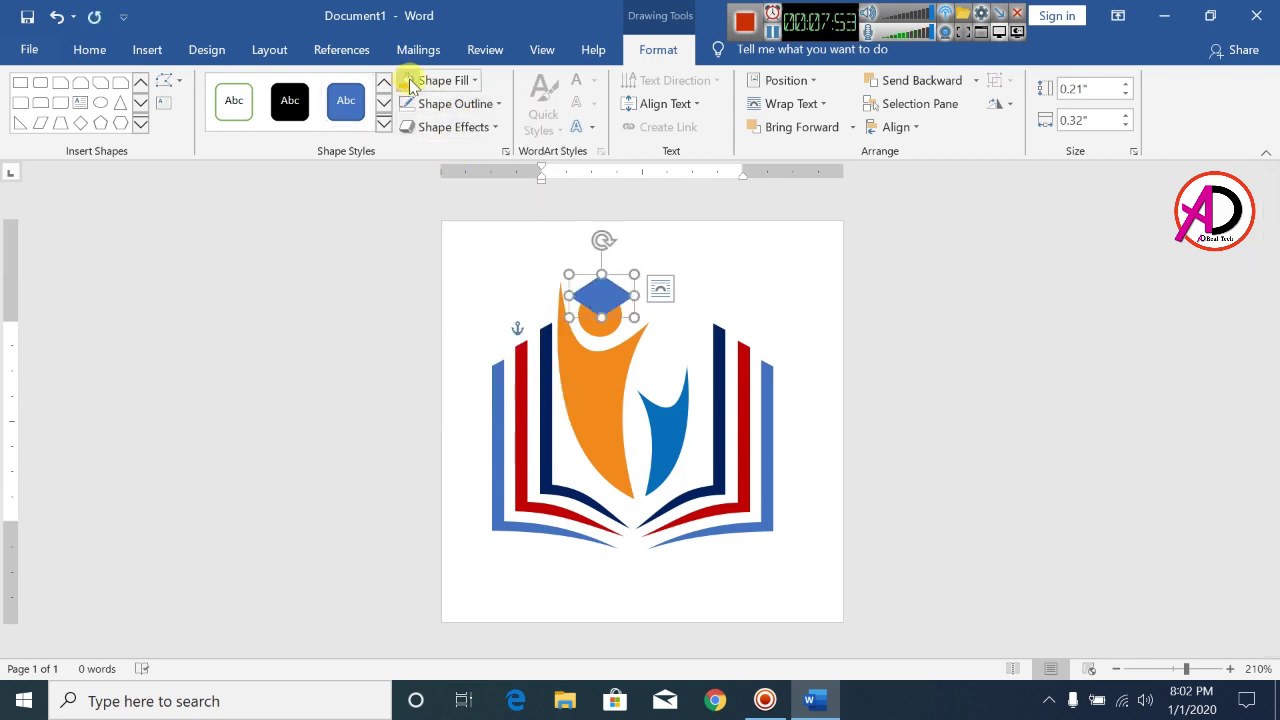
click(760, 278)
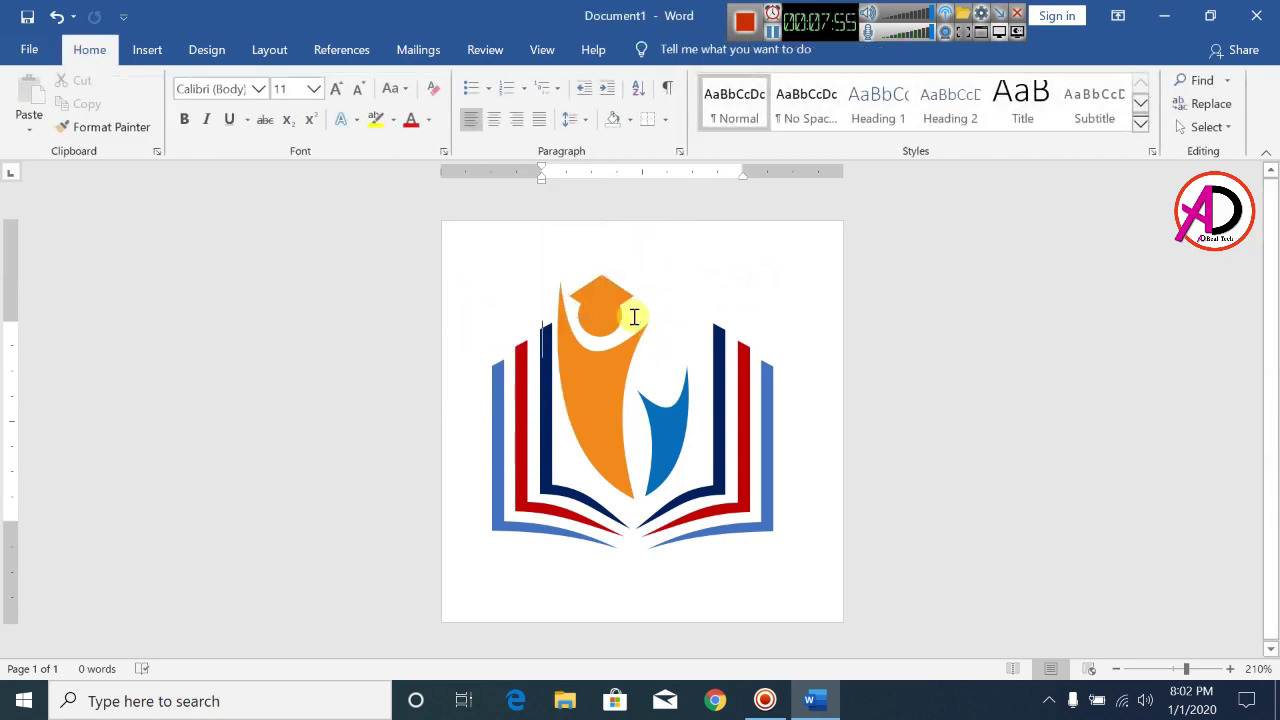
Nudge the orange diamond slightly left and down so it sits centered on the head like a graduation cap
click(610, 292)
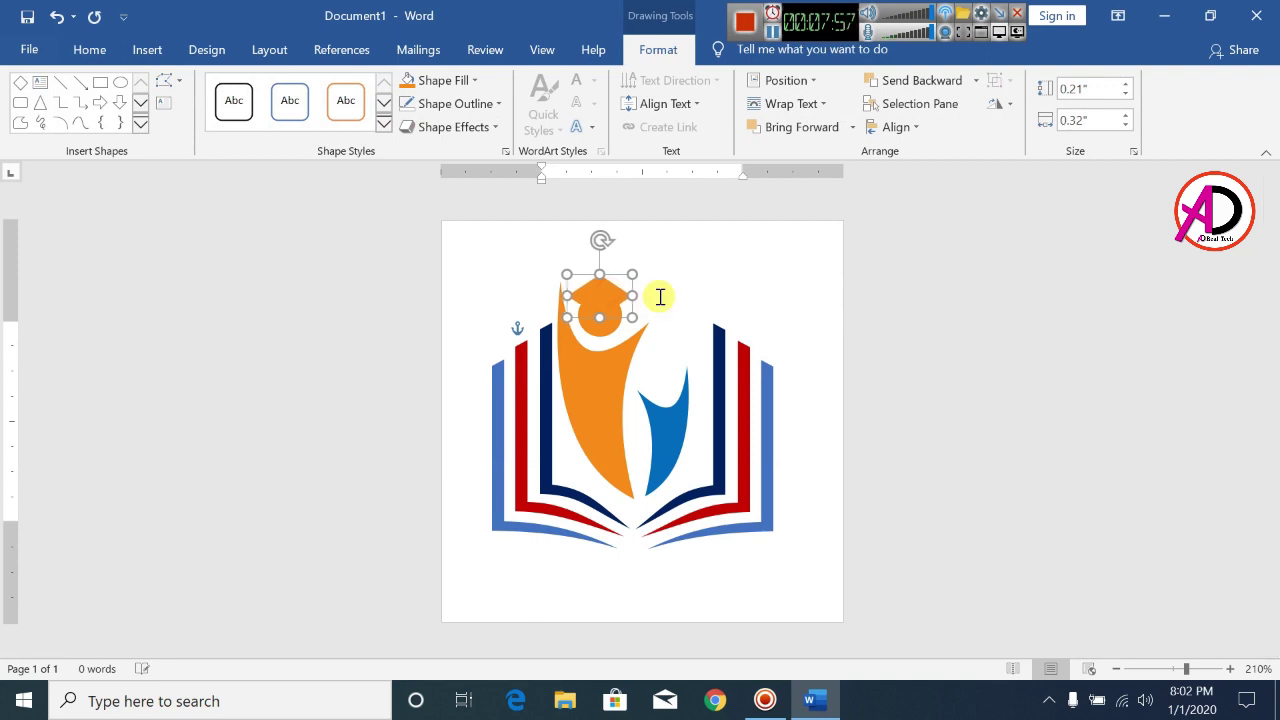
key(ctrl+Down)
click(660, 300)
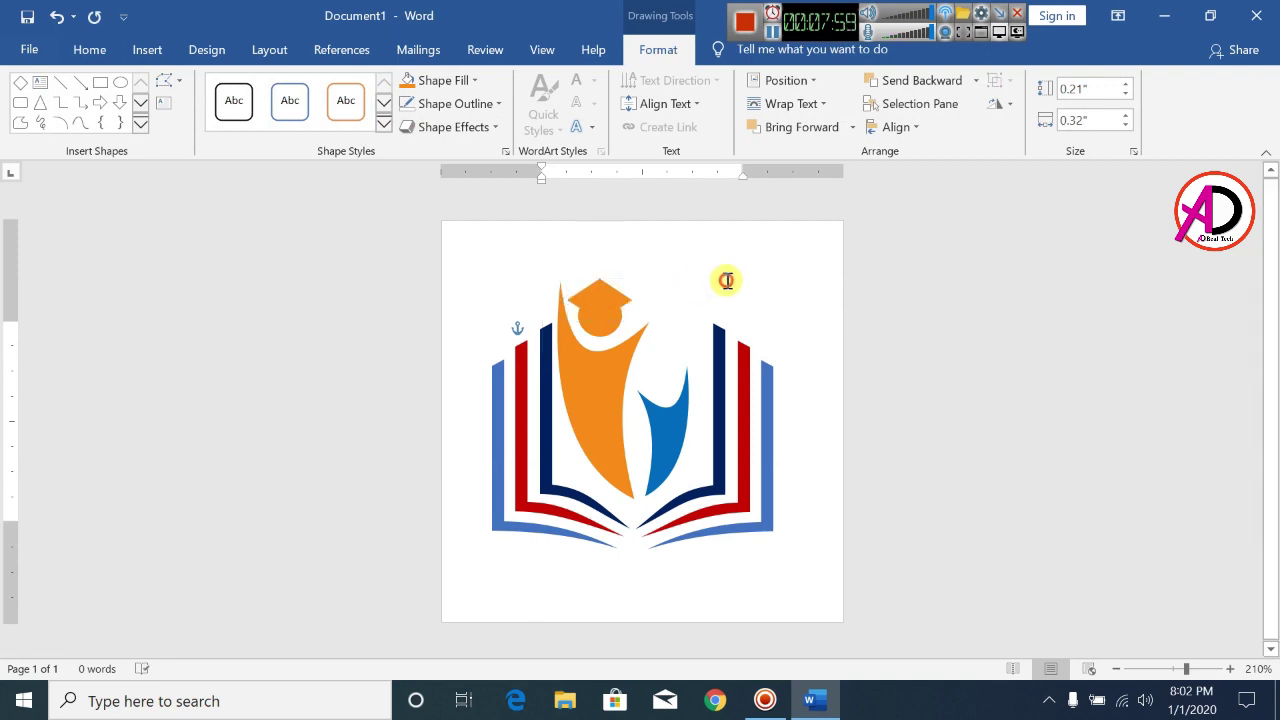
Widen the orange diamond cap to about 0.39" and recenter it over the head circle
click(624, 295)
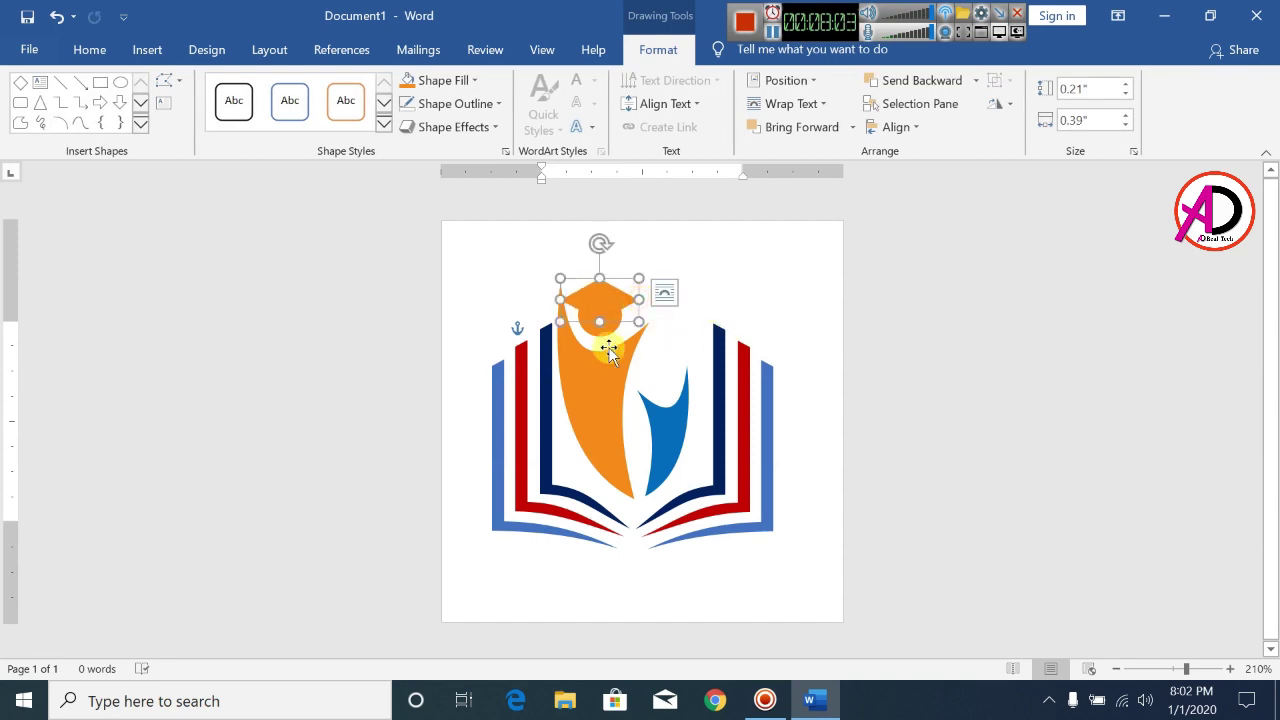
click(600, 333)
key(ctrl+z)
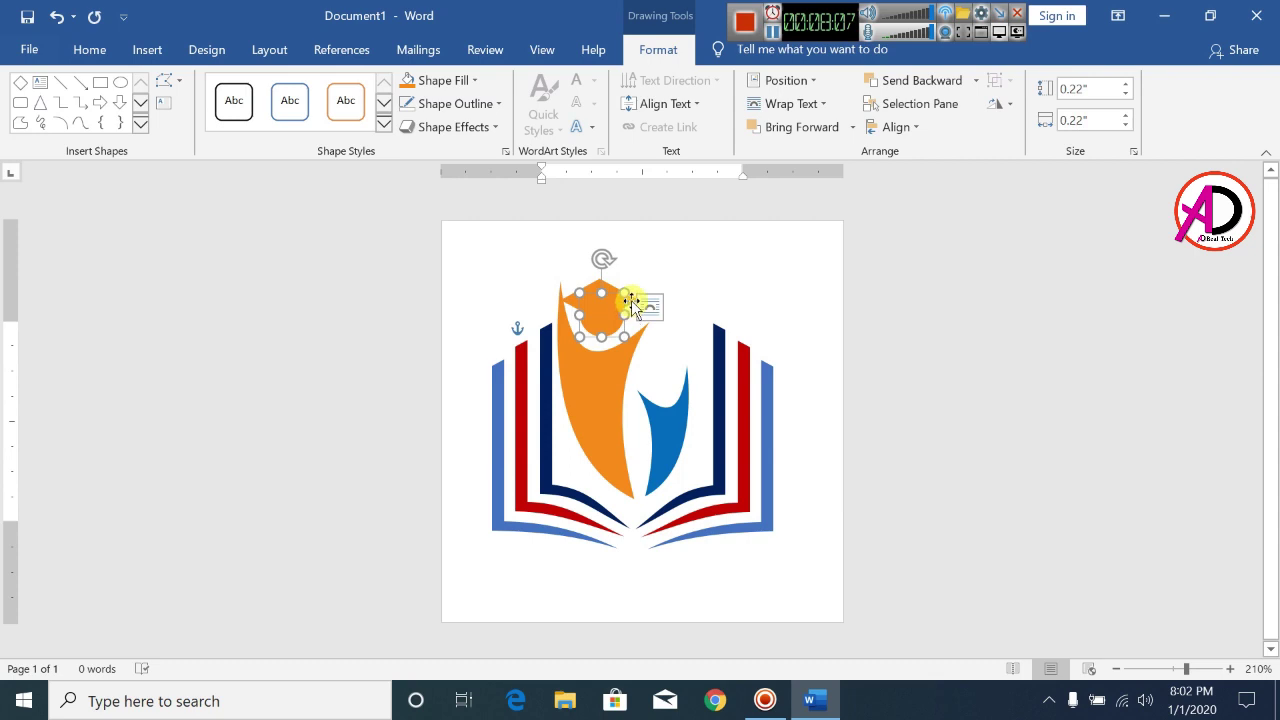
click(632, 305)
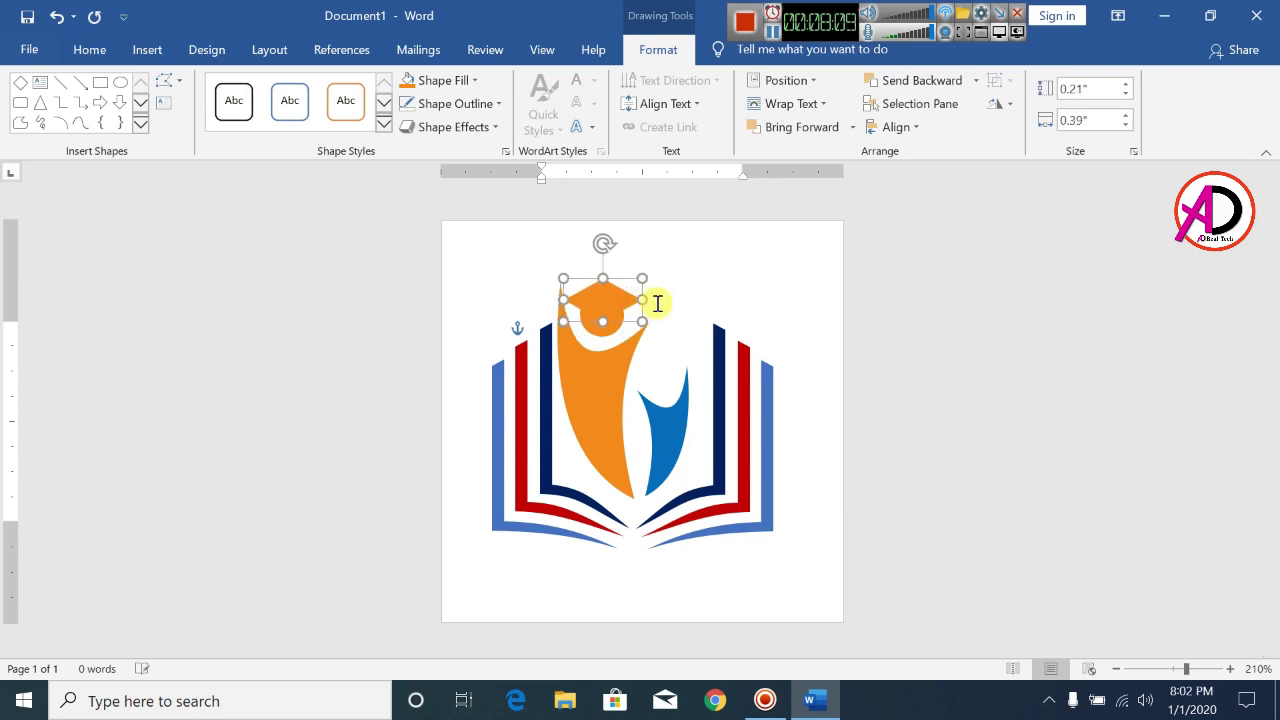
click(751, 277)
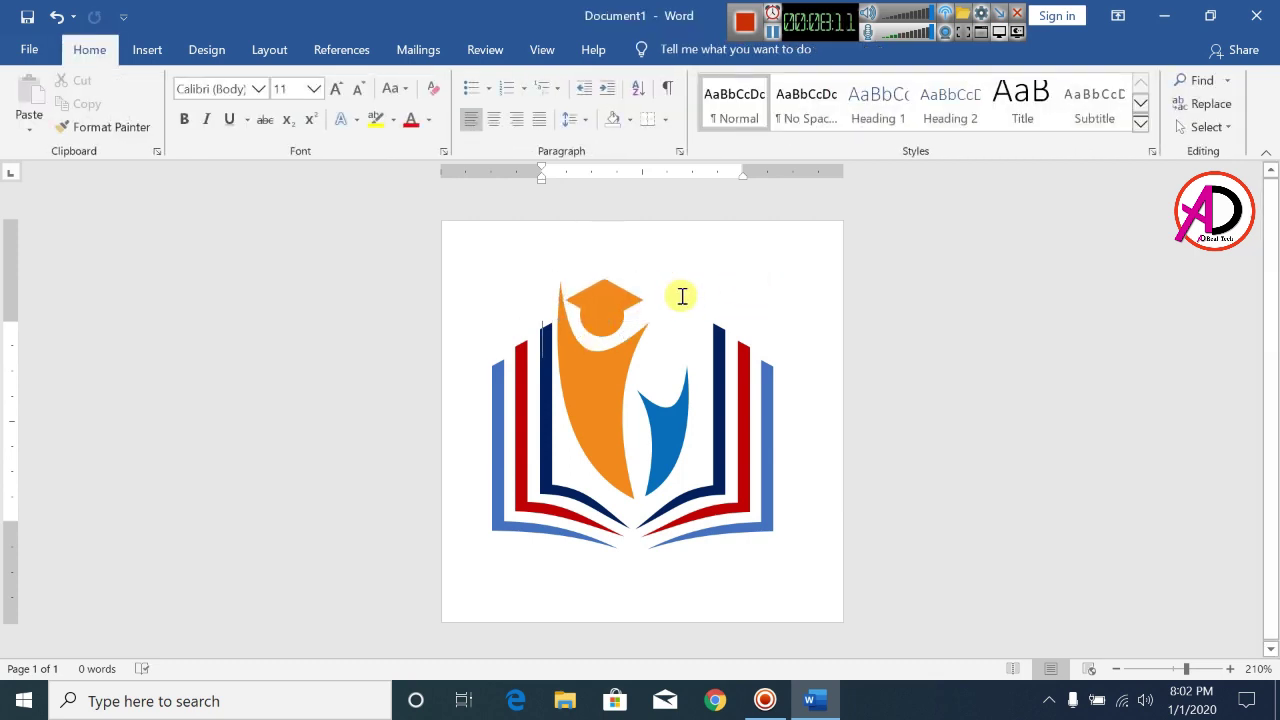
click(603, 320)
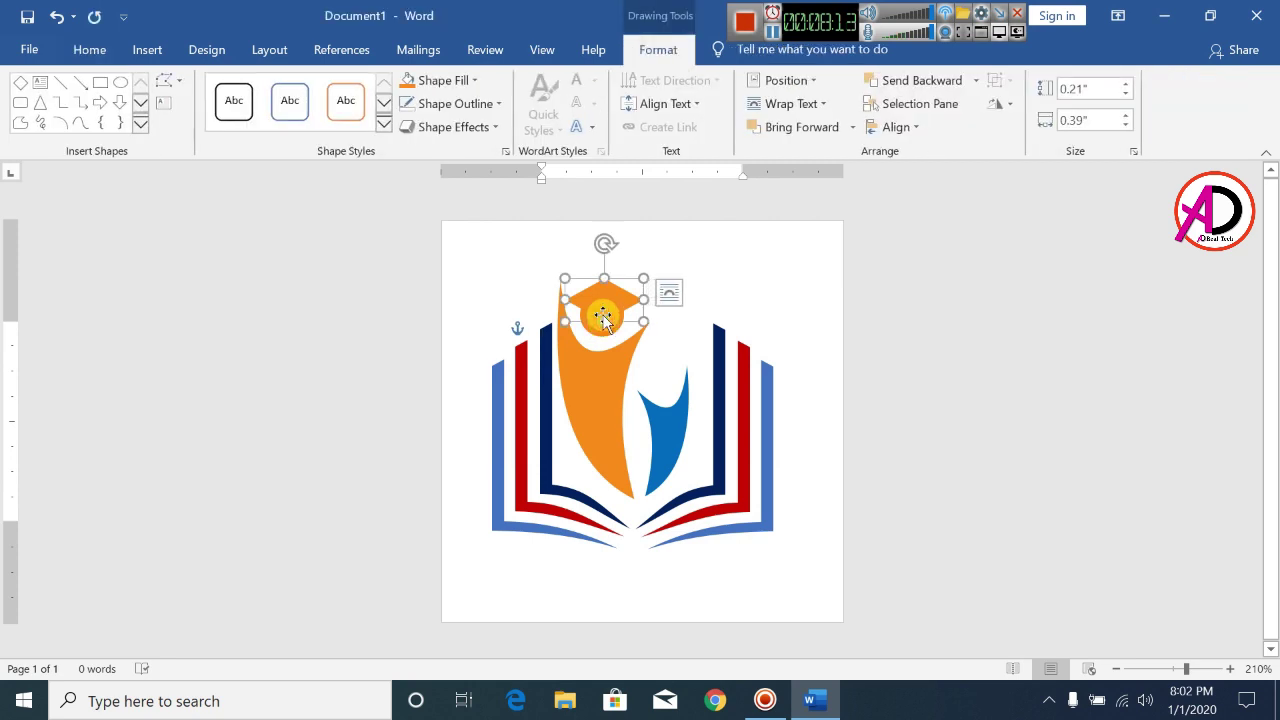
click(609, 326)
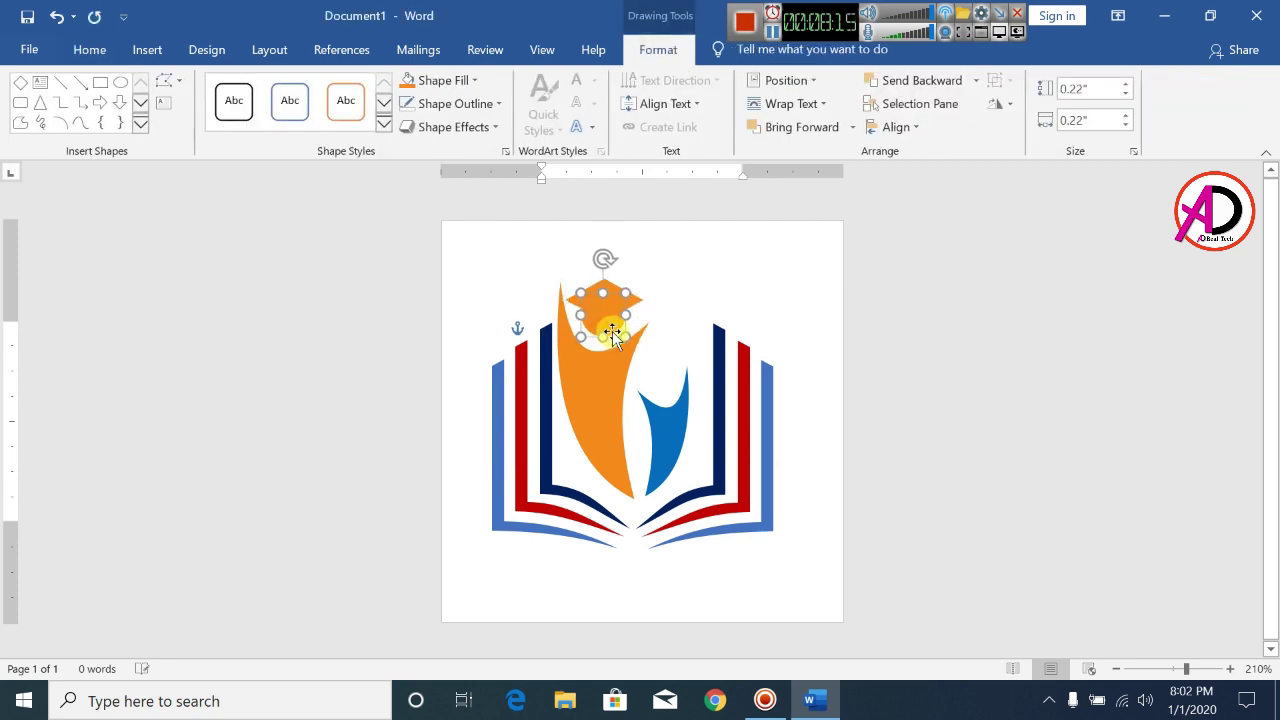
click(1063, 266)
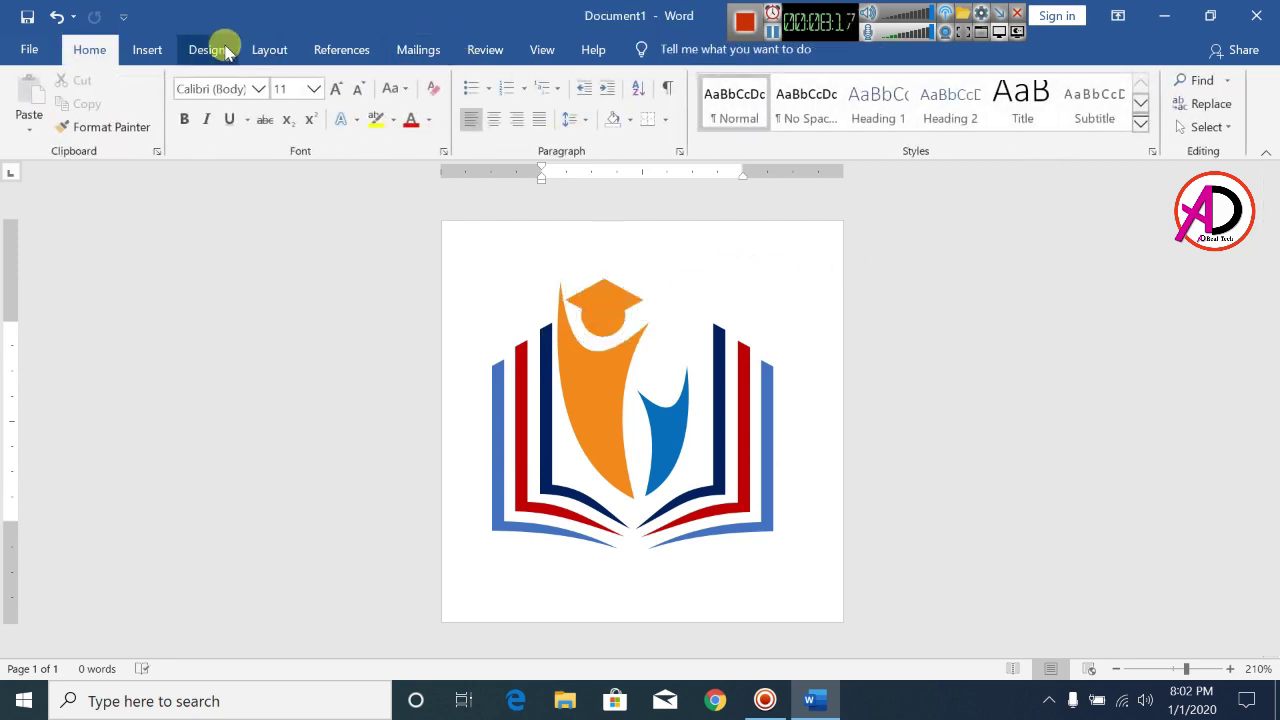
Draw a narrow triangle about 0.22" high by 0.08" wide in the empty area above the book, with orange fill and no outline
click(149, 52)
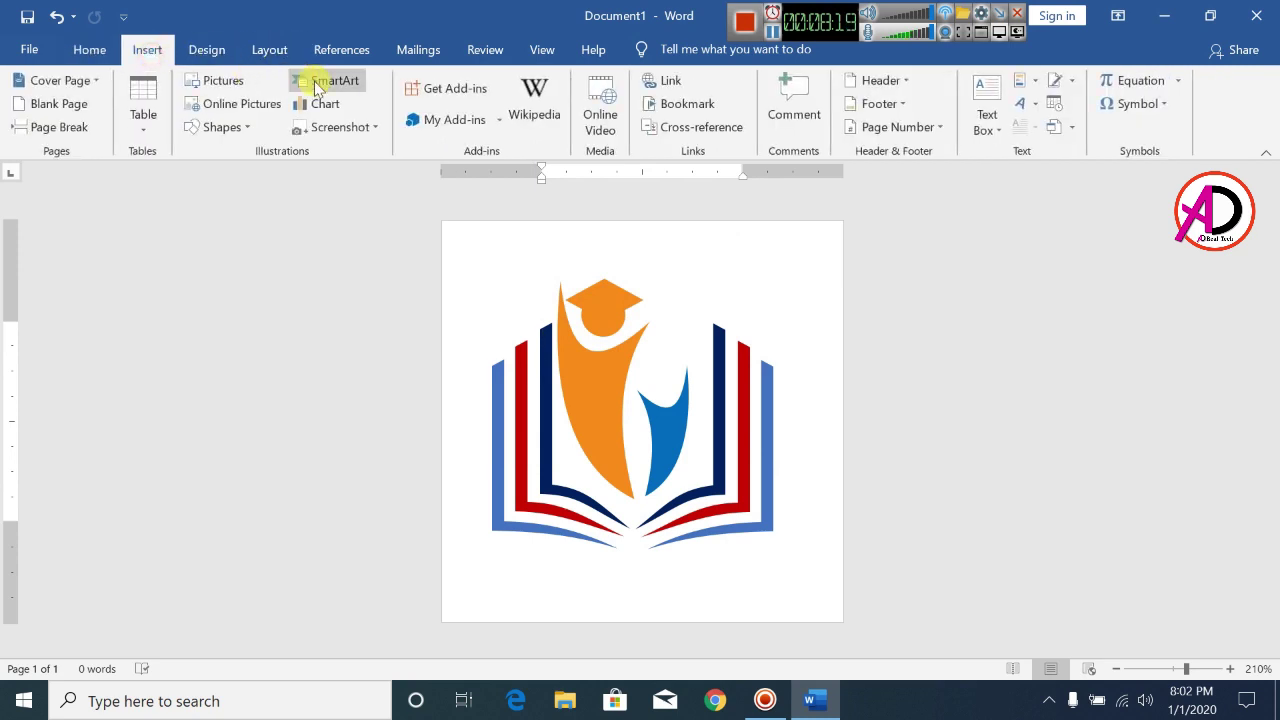
click(224, 127)
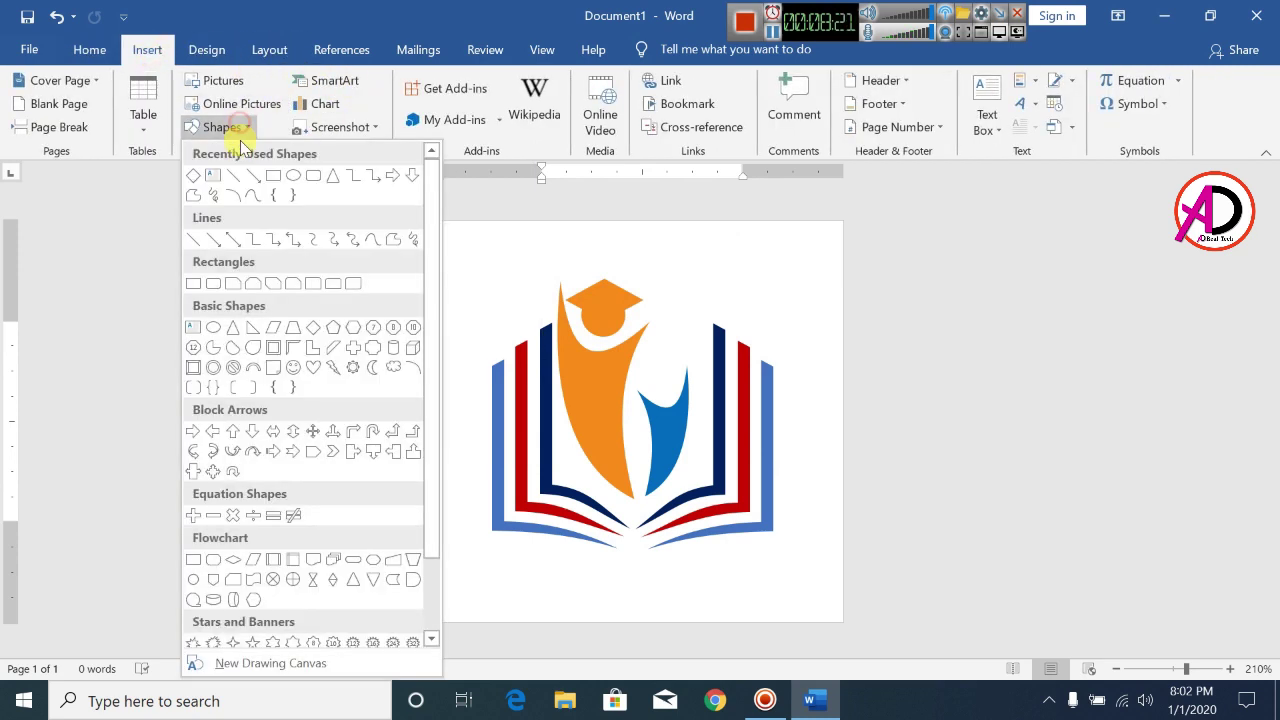
click(332, 178)
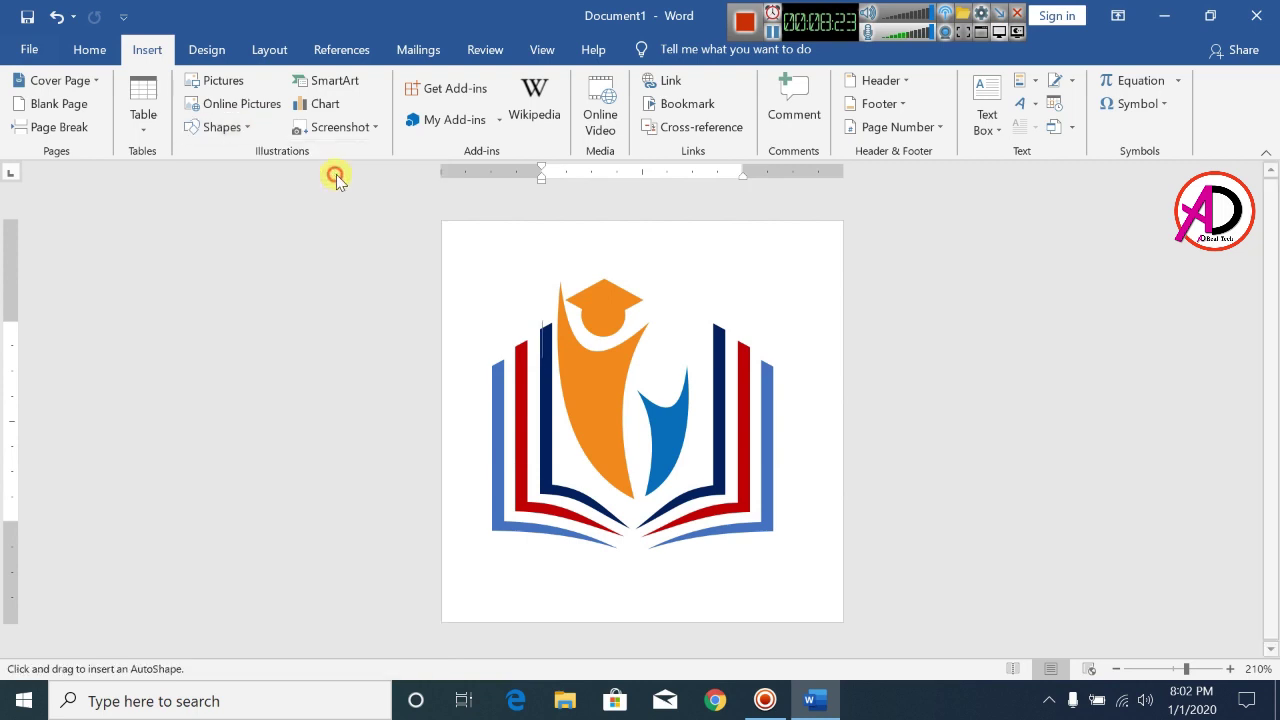
drag(677, 267, 695, 312)
click(1003, 108)
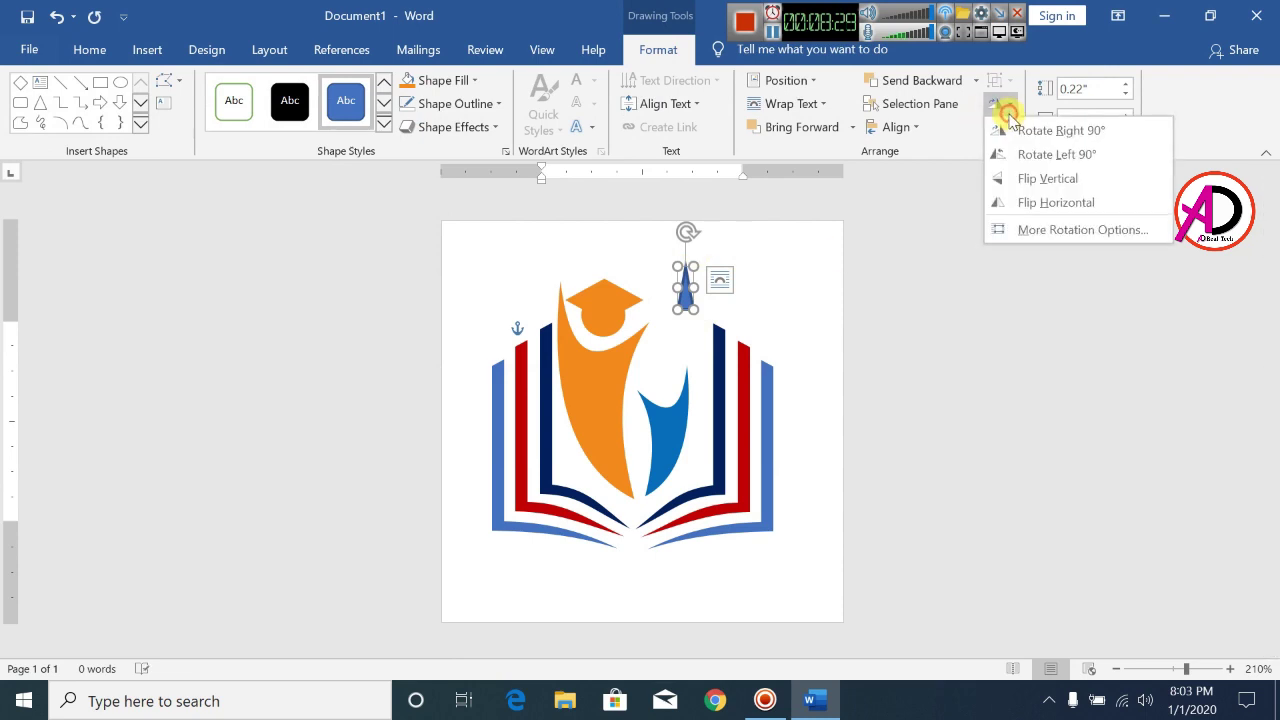
click(1046, 186)
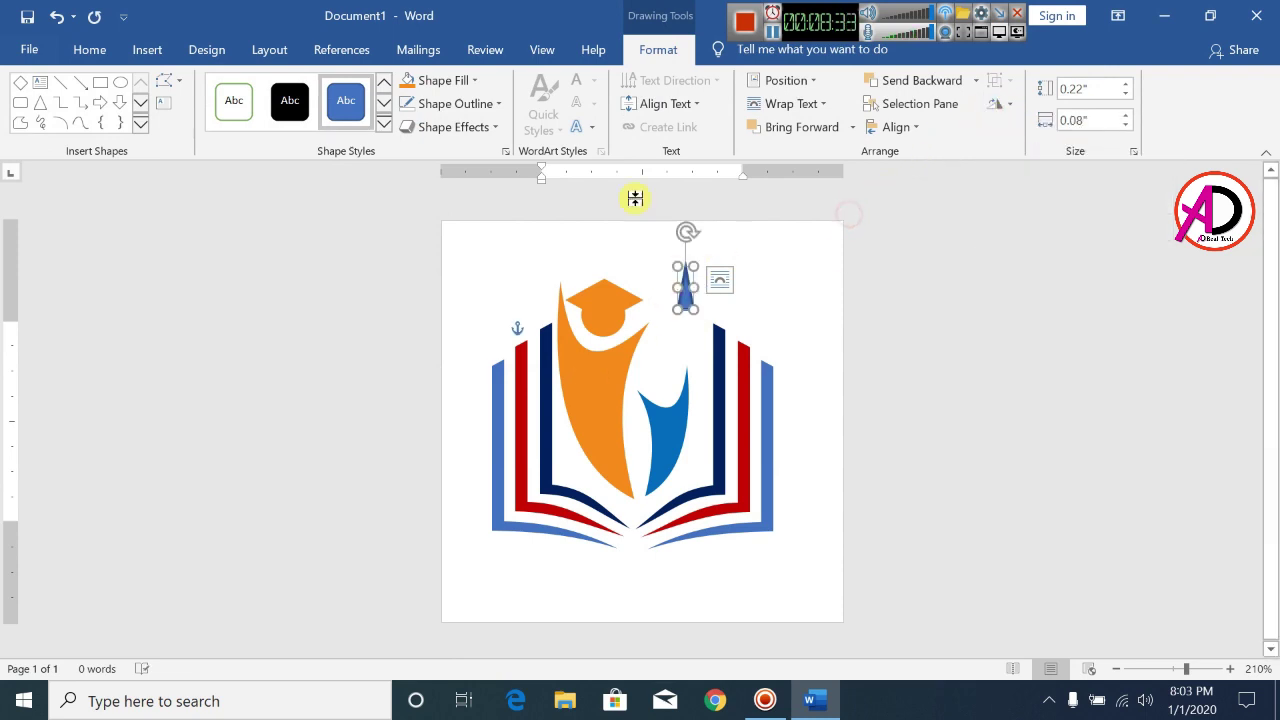
click(407, 86)
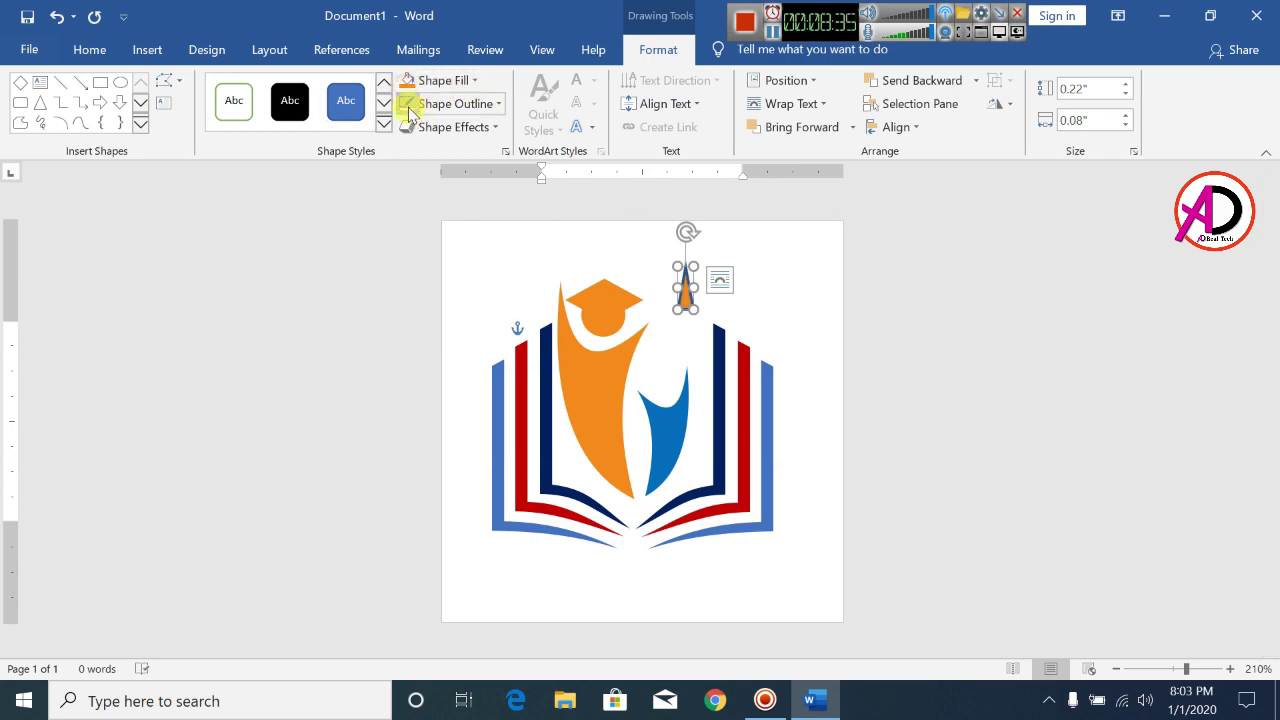
click(409, 108)
Shrink the orange triangle to about 0.16" by 0.05" and place it under the cap's right corner as a tassel
drag(687, 308, 637, 319)
click(686, 282)
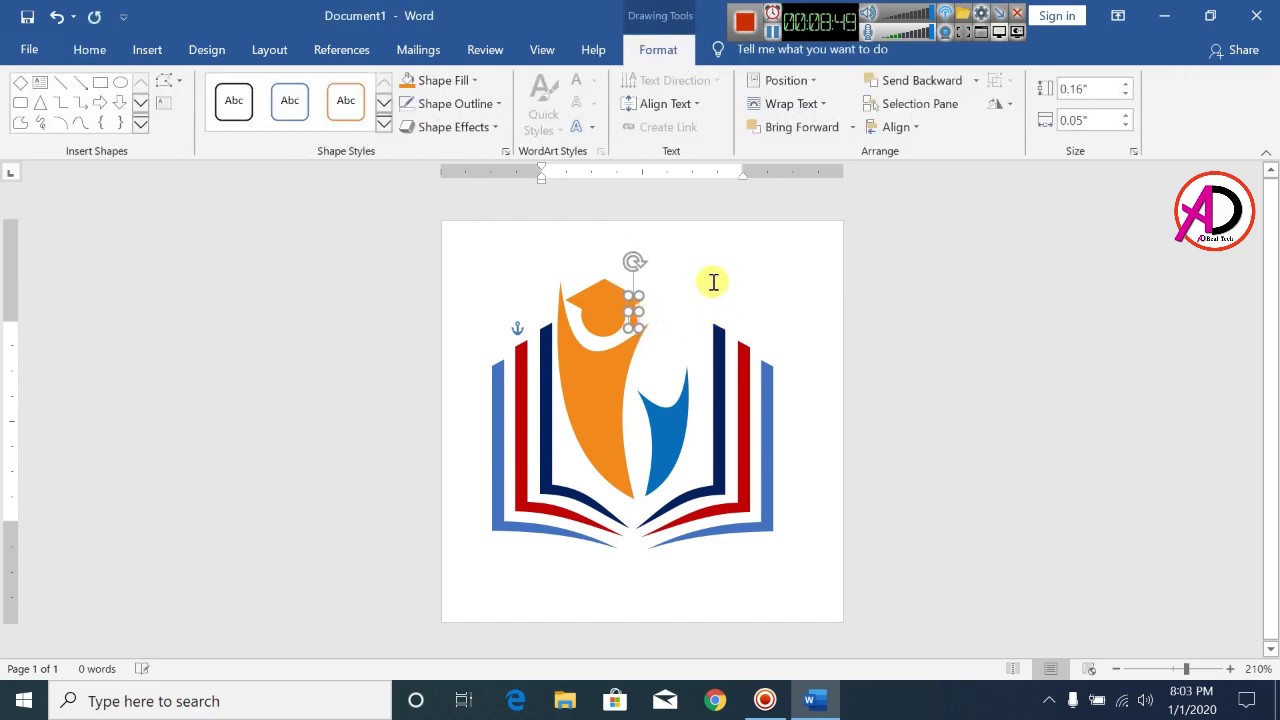
click(742, 283)
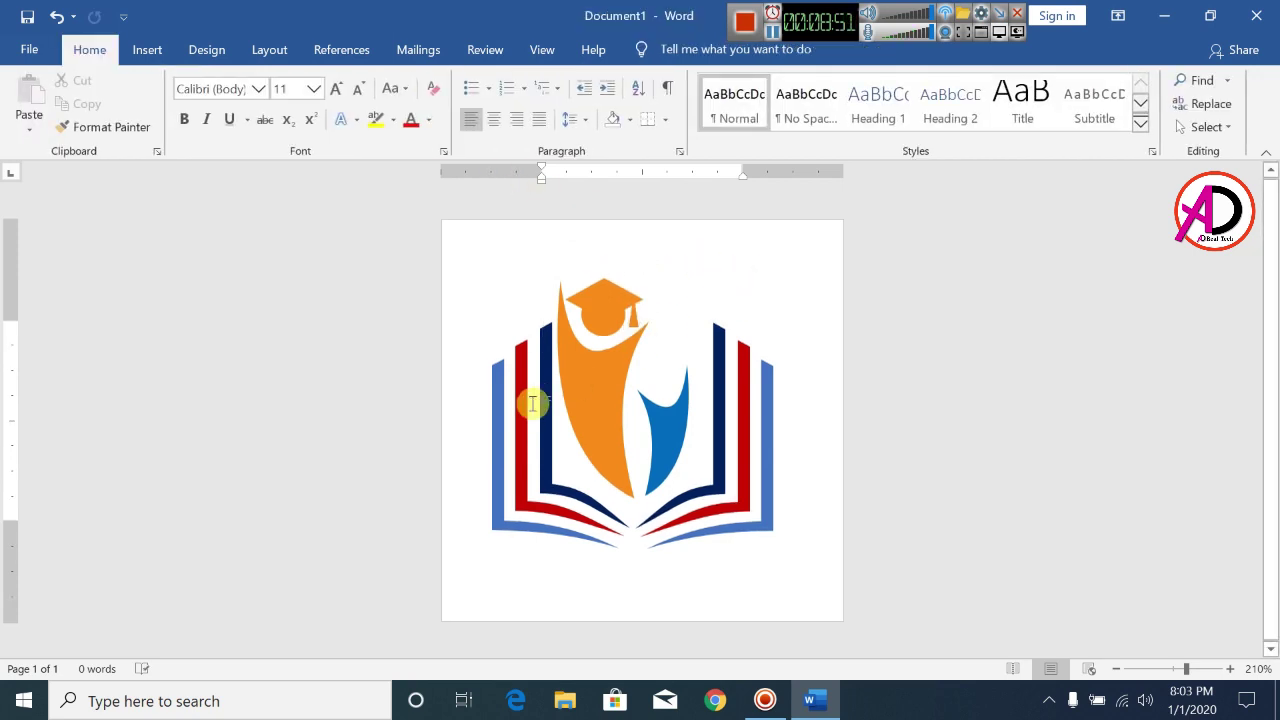
click(634, 321)
shift+click(607, 330)
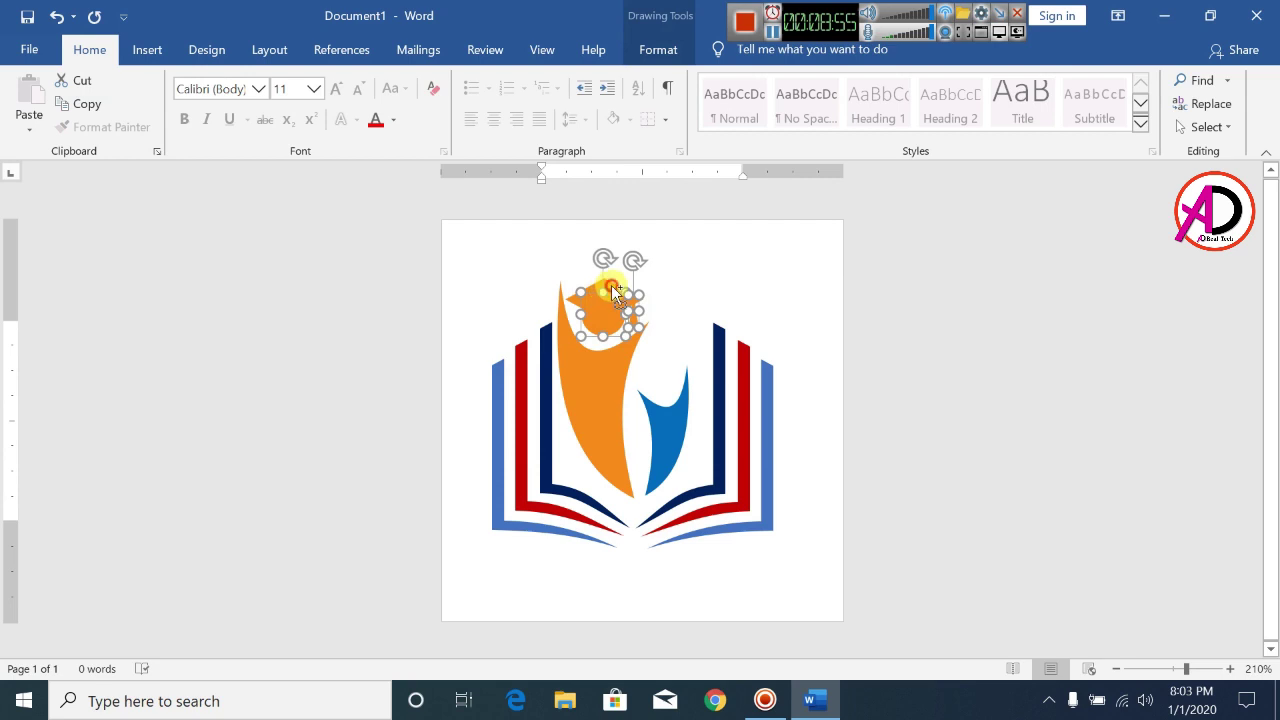
shift+click(609, 312)
click(734, 280)
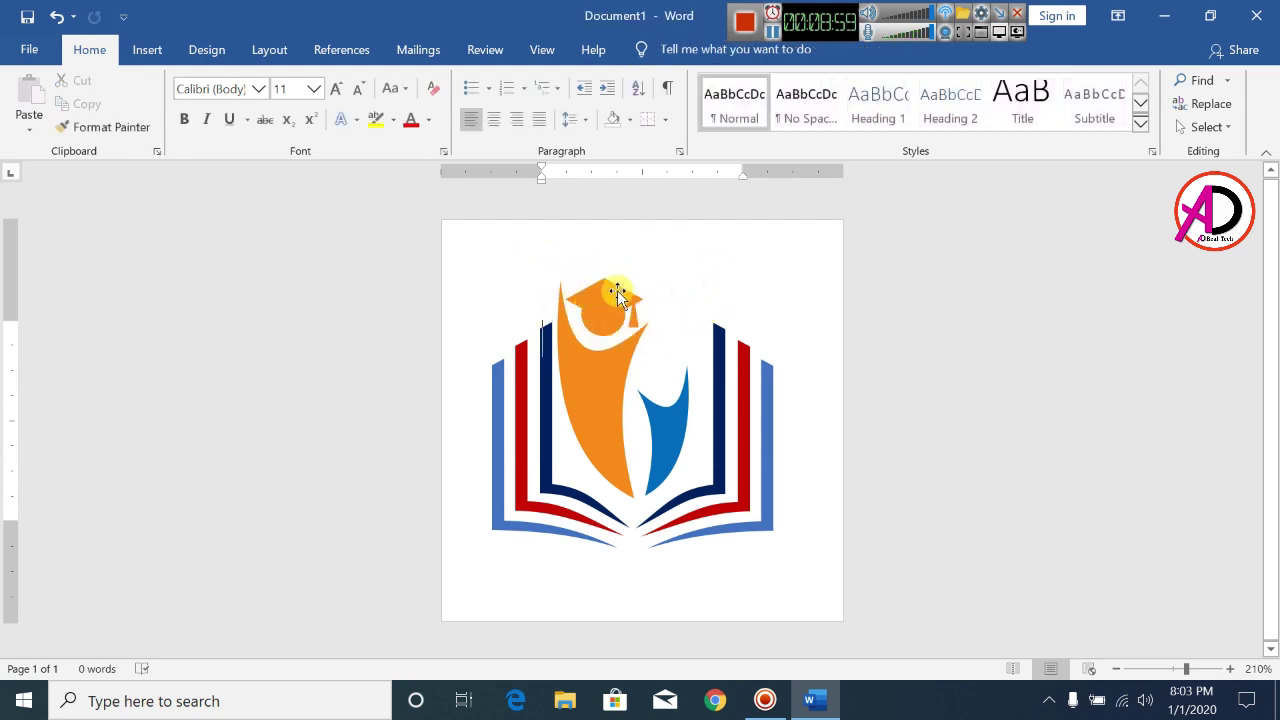
Group the orange tassel triangle, head circle and diamond cap into one object
click(636, 320)
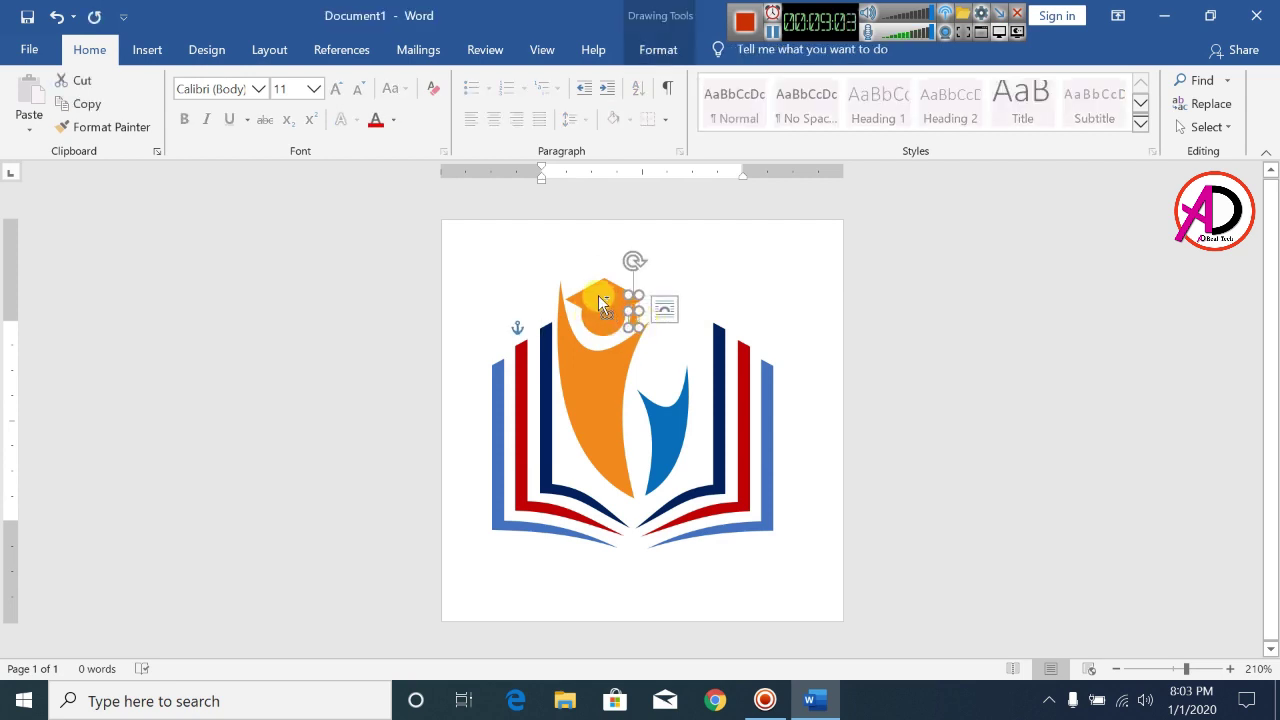
mouse_move(598, 296)
mouse_down()
mouse_move(586, 286)
mouse_move(607, 318)
mouse_up()
right_click(607, 310)
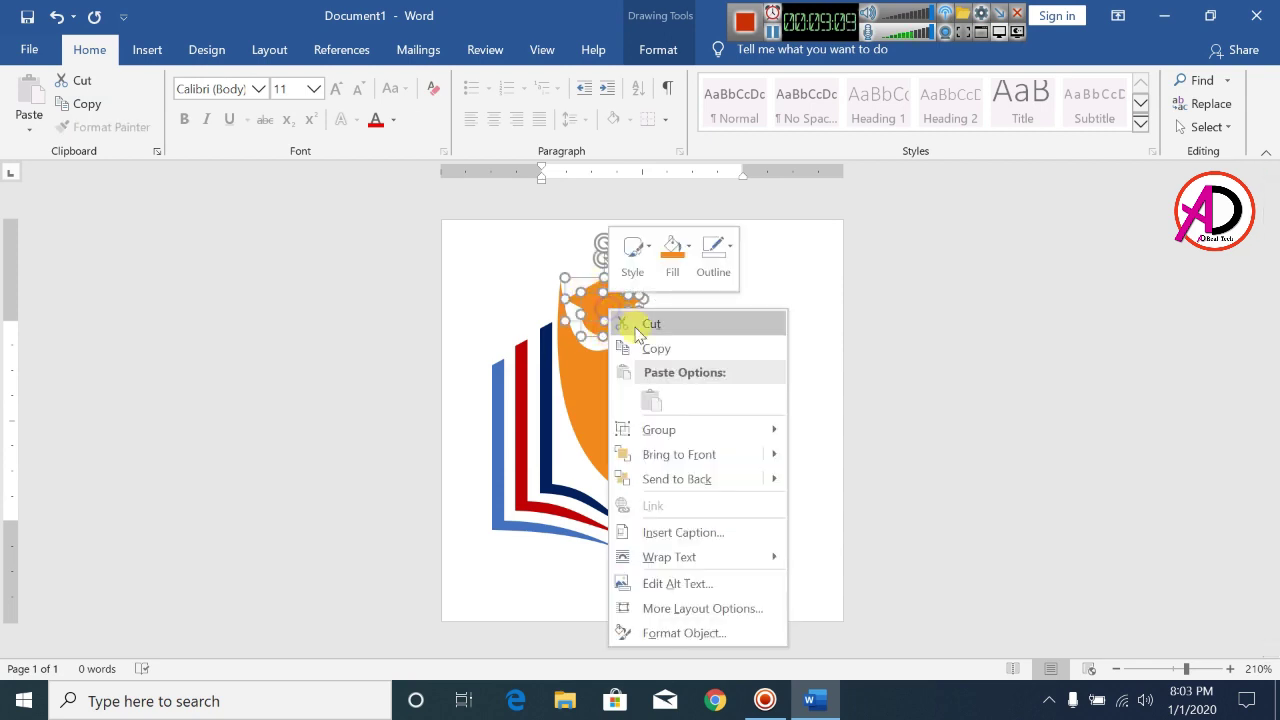
mouse_move(694, 428)
click(829, 432)
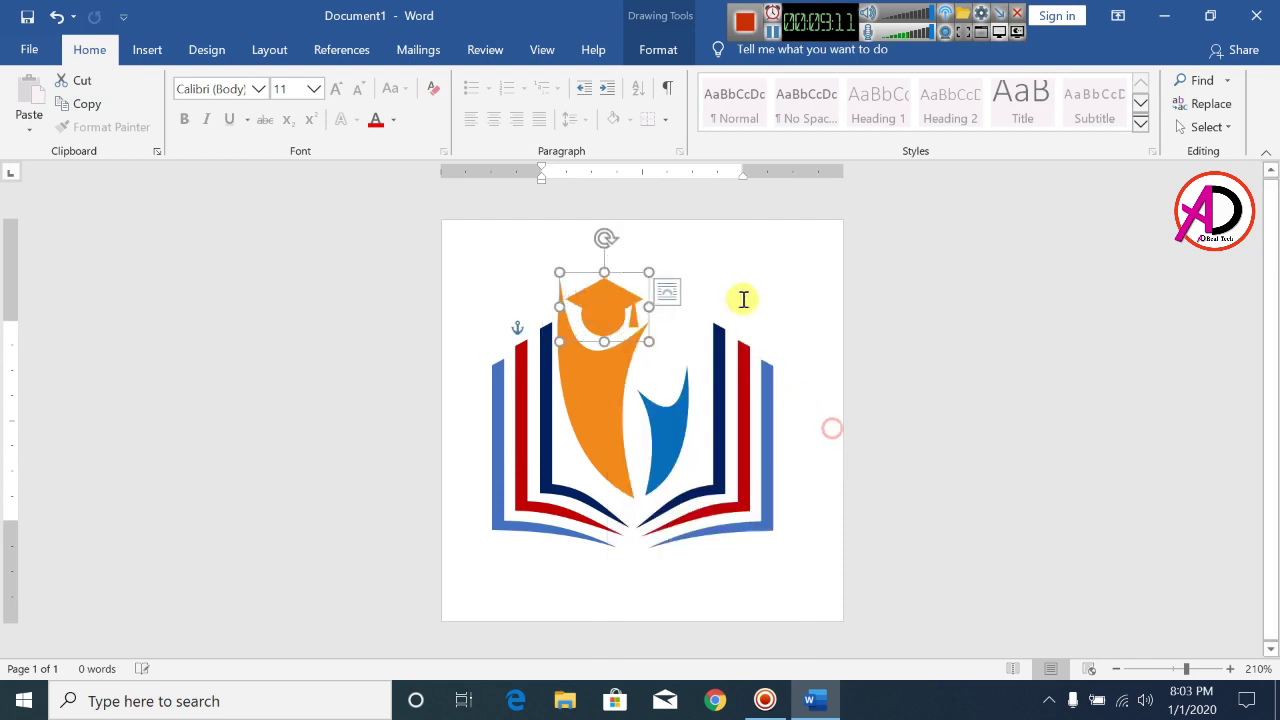
click(783, 280)
Duplicate the capped head group beside the original and shrink the copy to about 0.18" by 0.24"
click(616, 308)
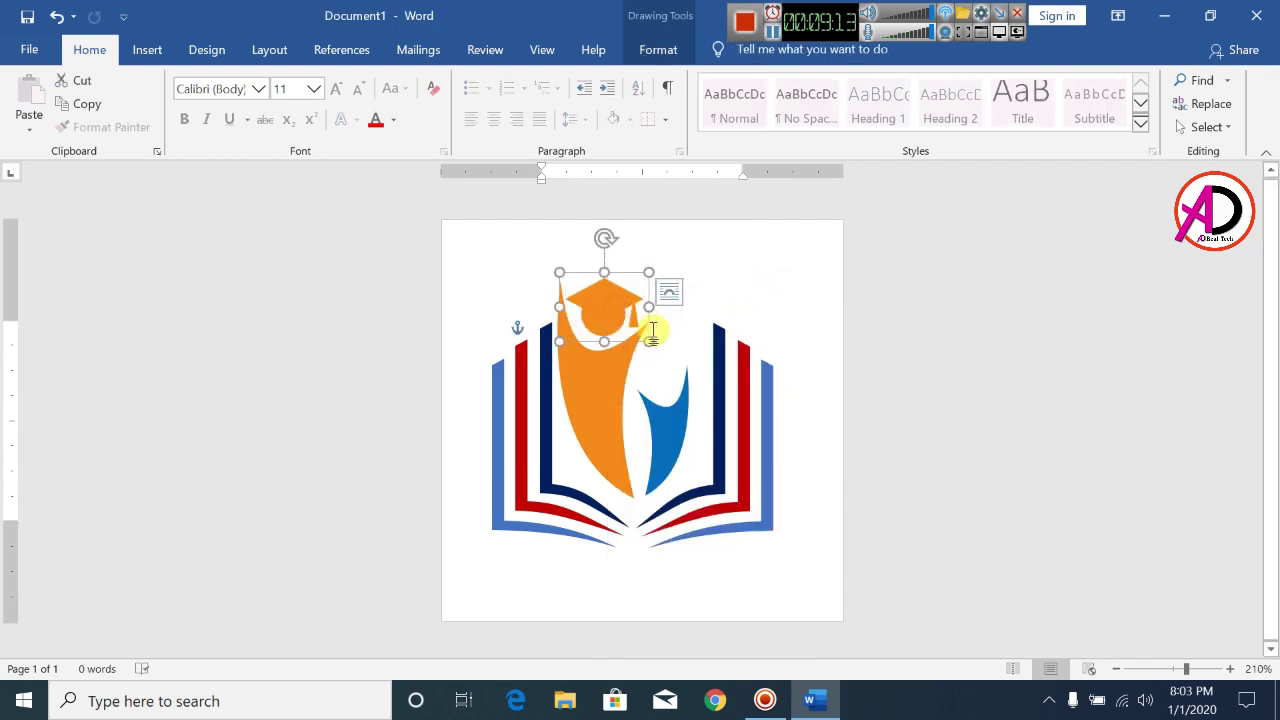
drag(629, 323, 715, 315)
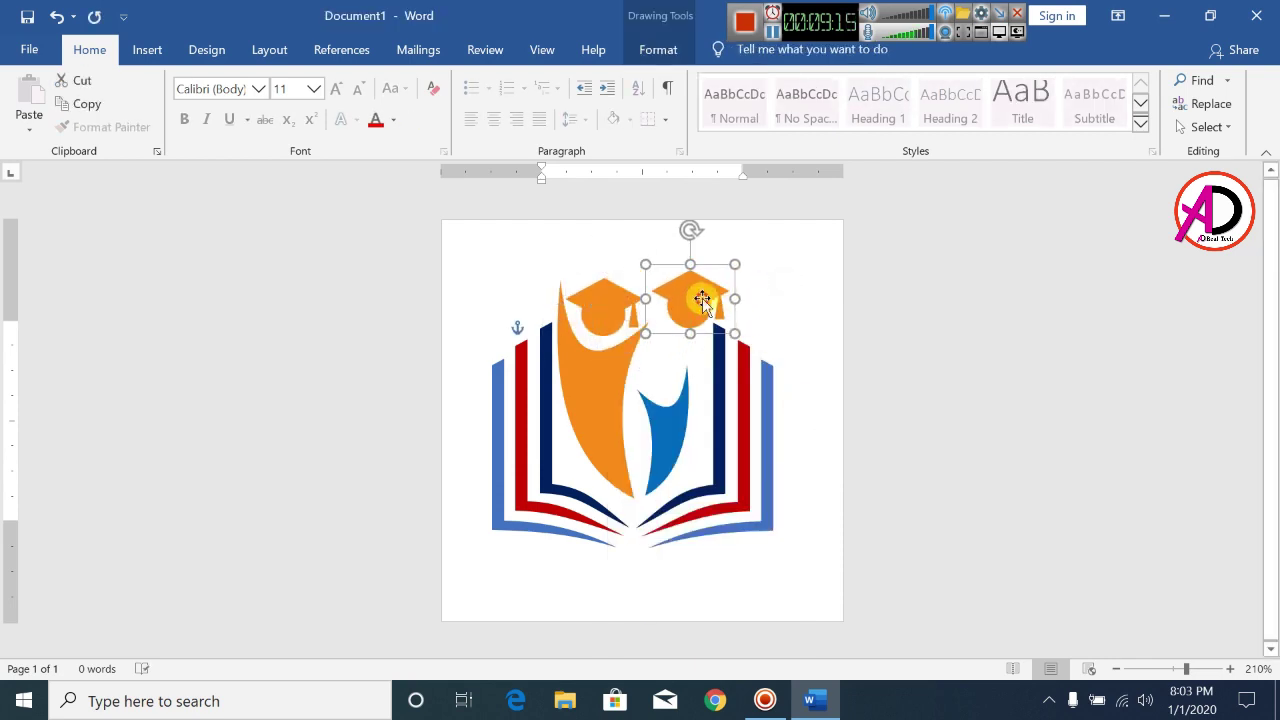
drag(734, 259, 710, 318)
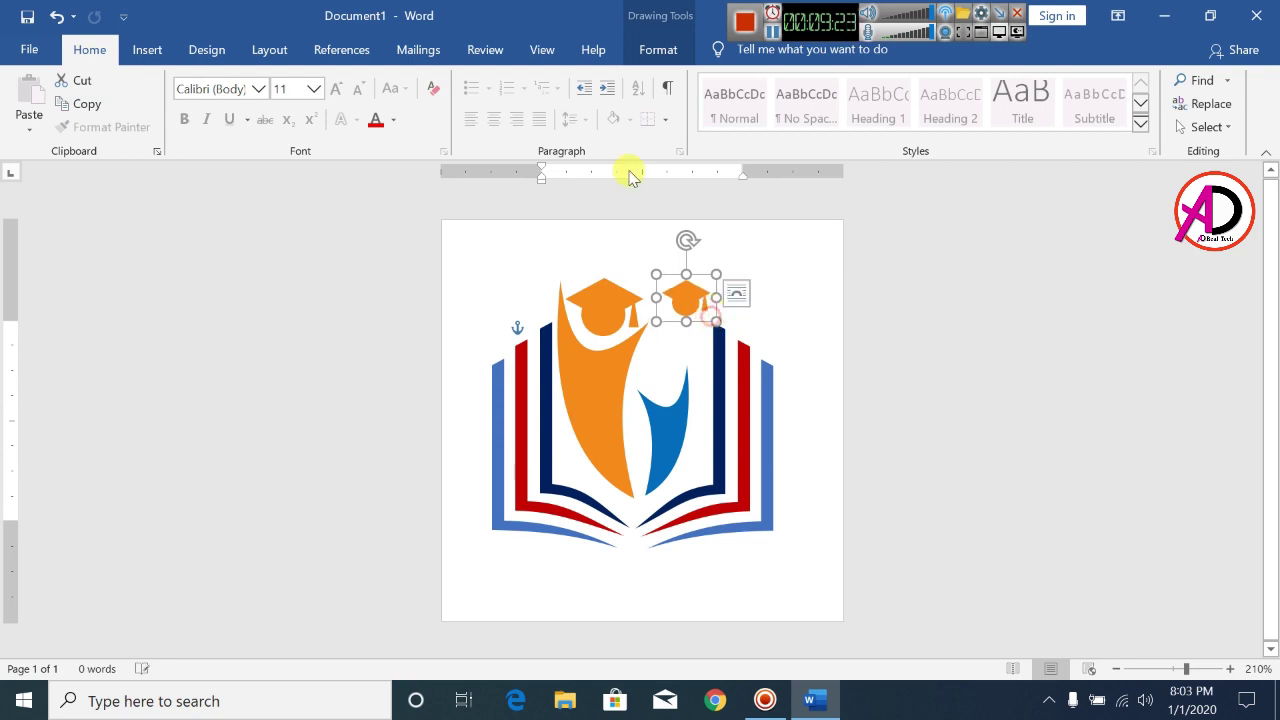
Fill the copied capped head with the standard blue color and place it on the small blue figure
click(659, 50)
click(446, 82)
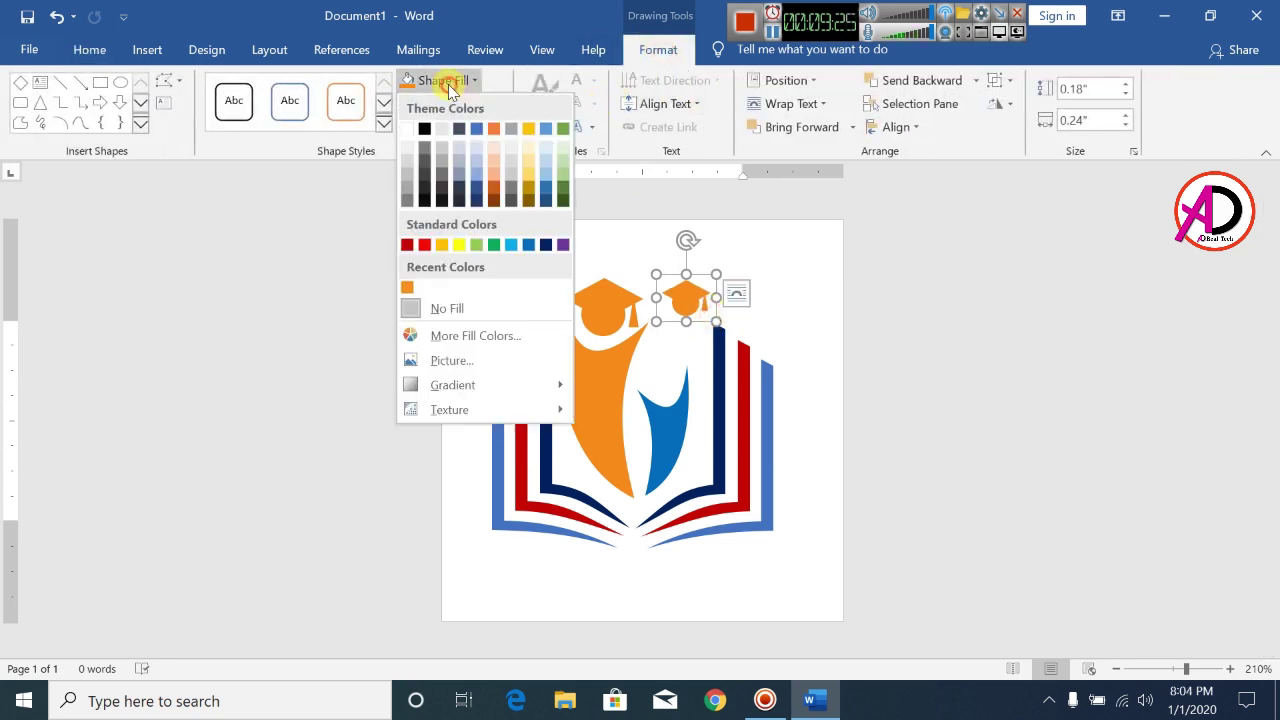
click(530, 245)
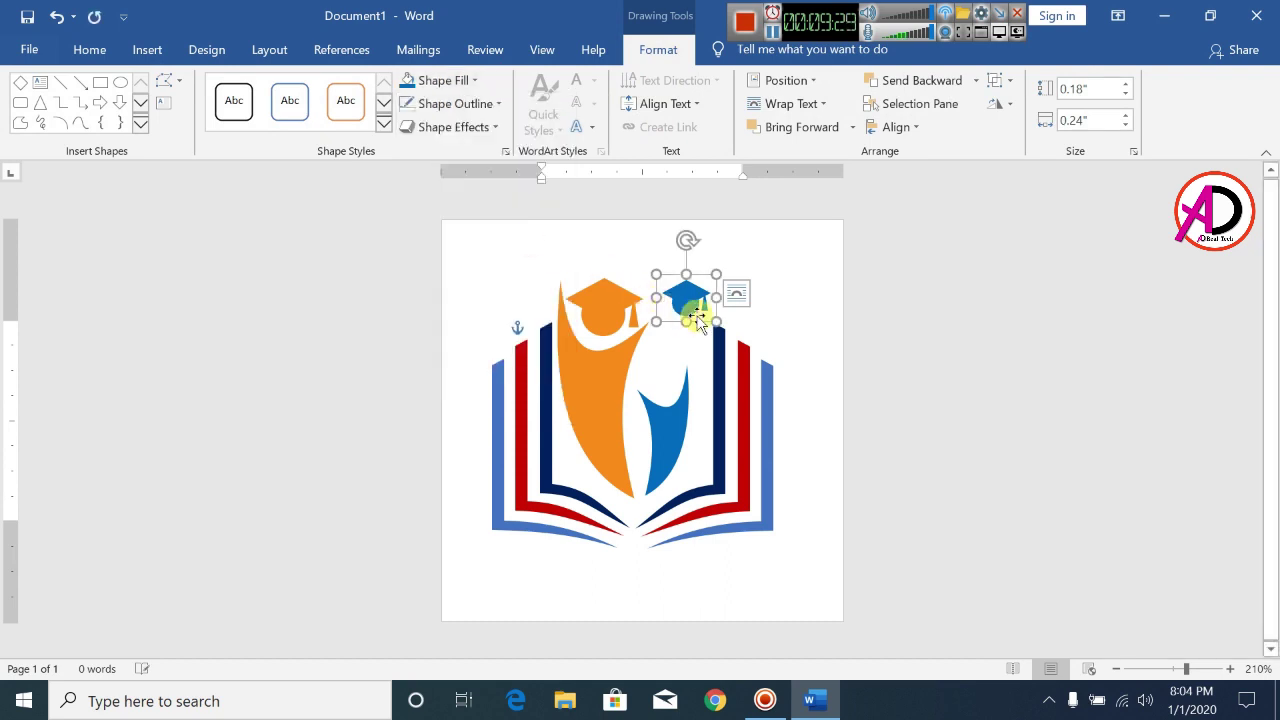
drag(688, 310, 664, 388)
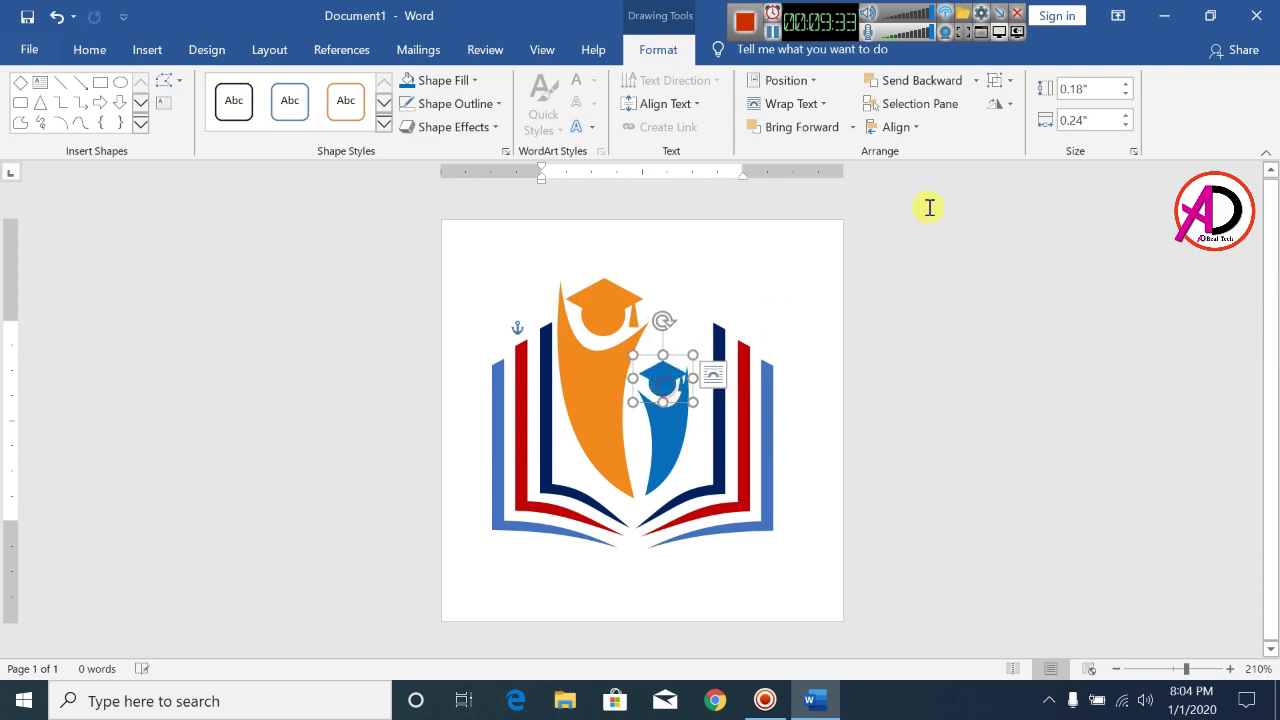
Flip the blue capped head horizontally and shrink it to about 0.13" by 0.22" to fit the small figure
click(1000, 104)
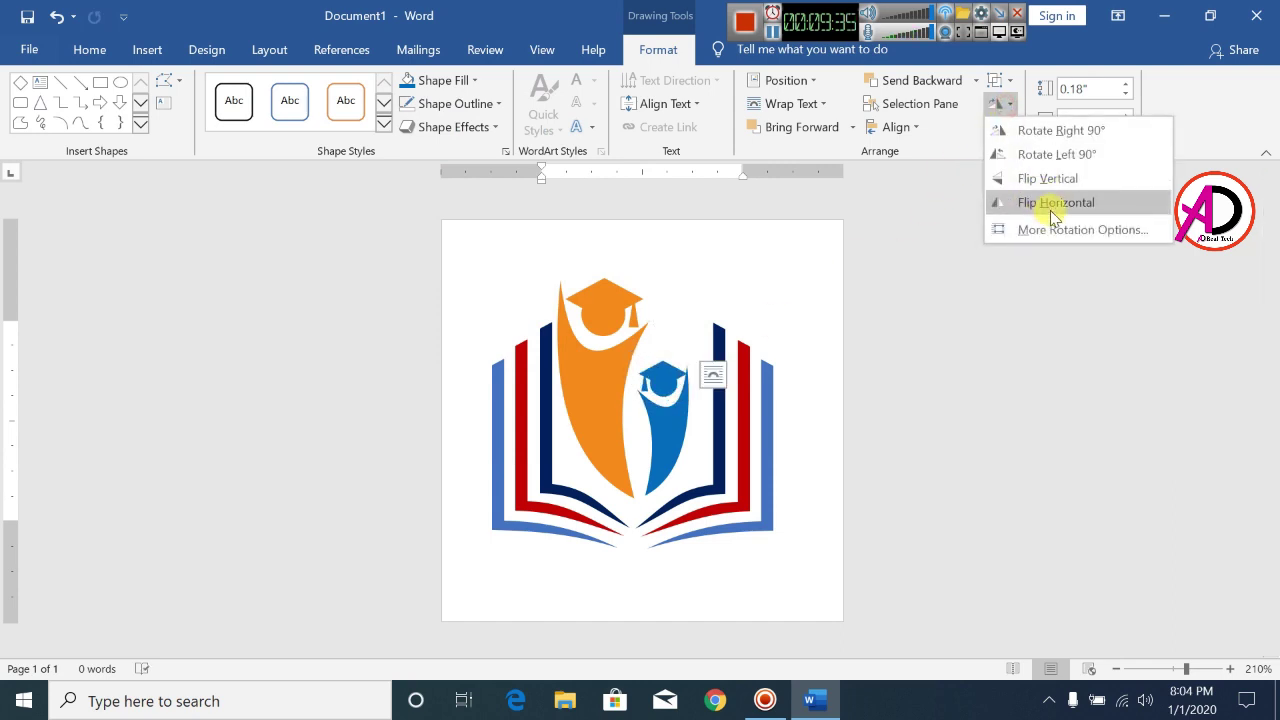
click(1051, 210)
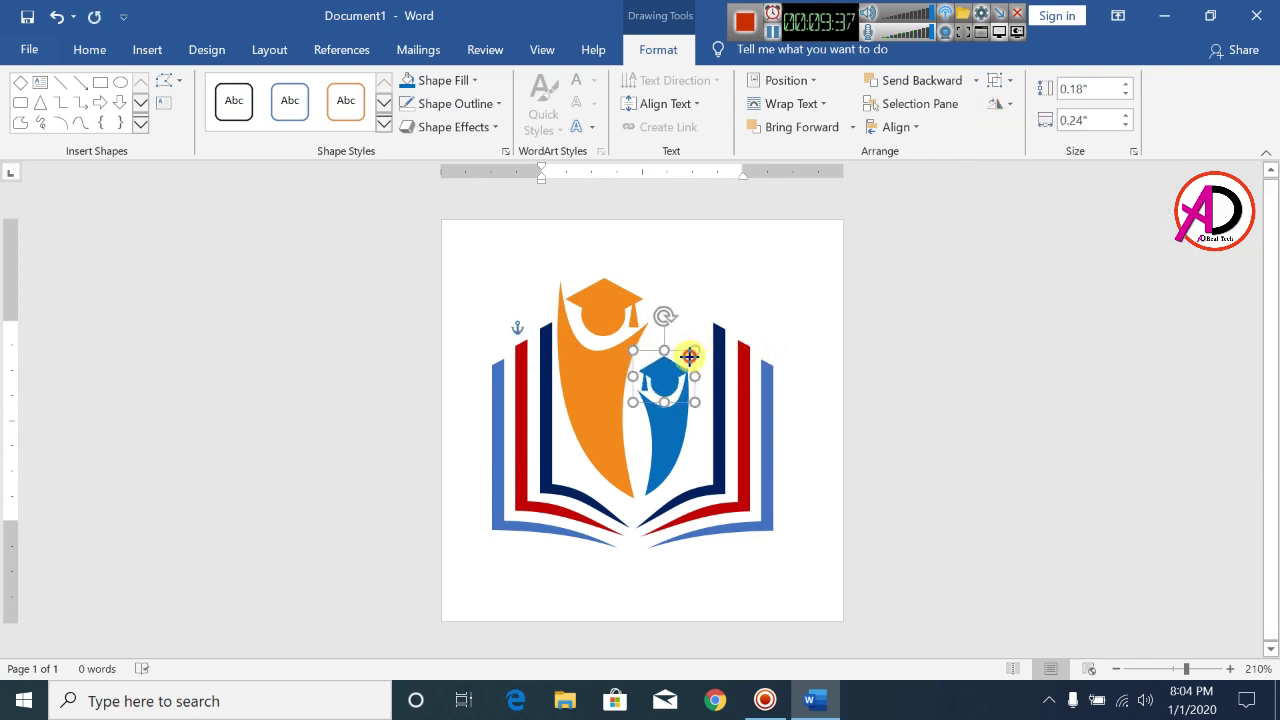
drag(684, 367, 688, 367)
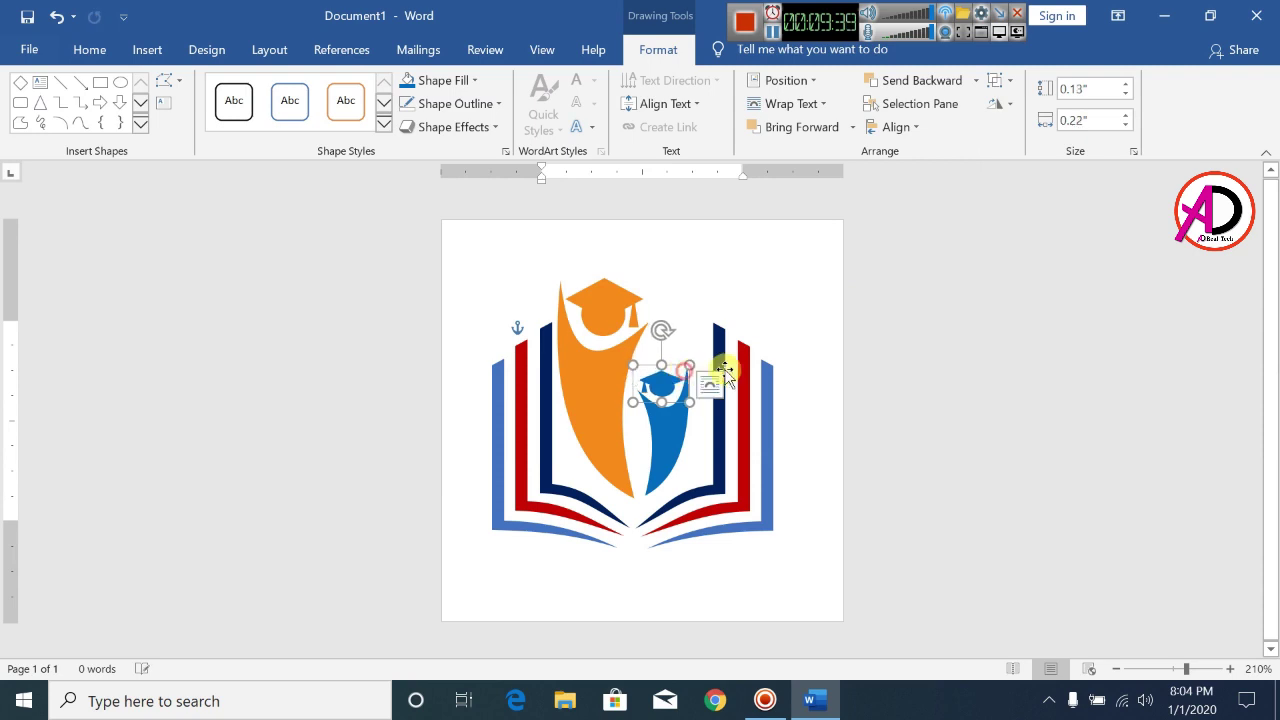
click(935, 366)
click(667, 390)
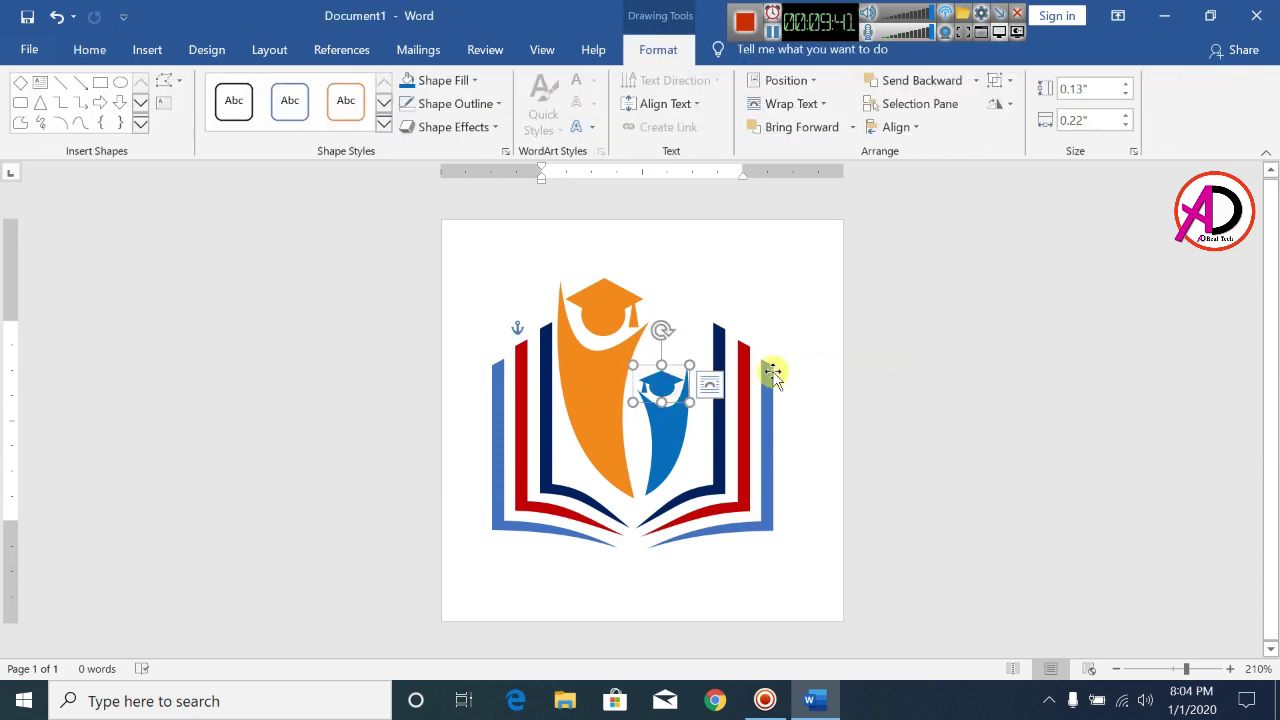
click(773, 316)
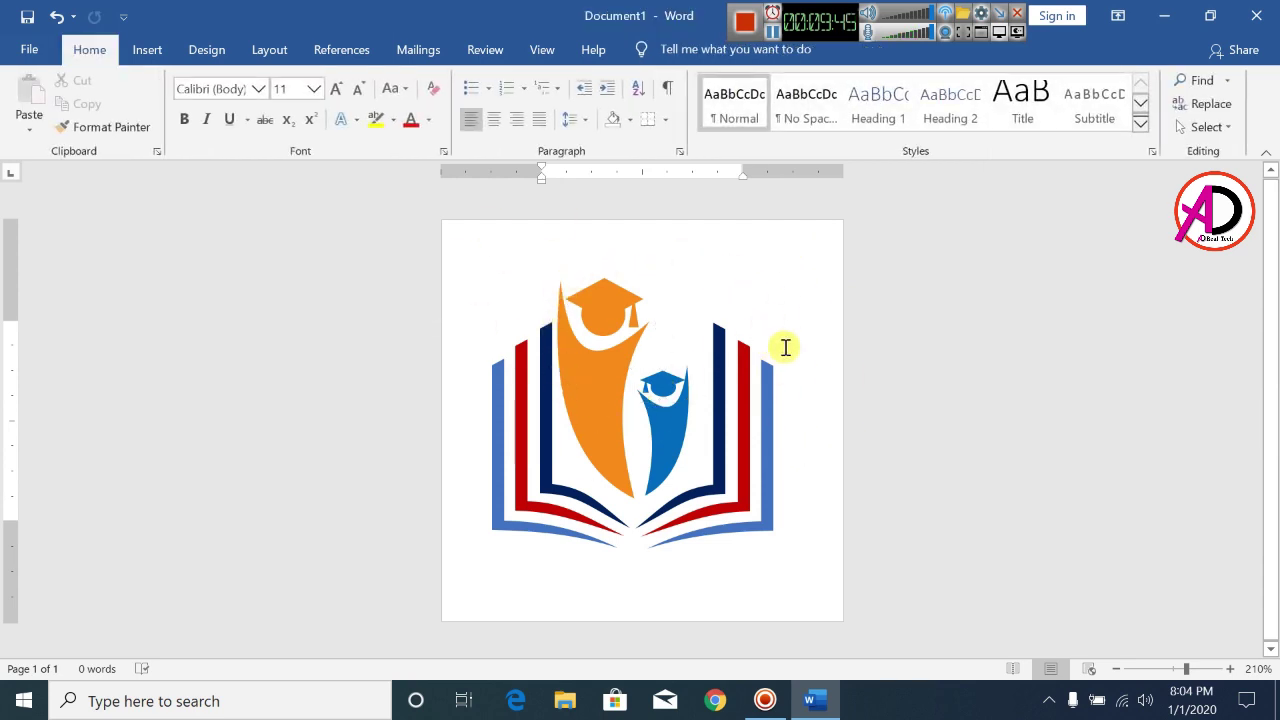
Draw a circle about 1.78" in diameter over the whole logo
click(152, 55)
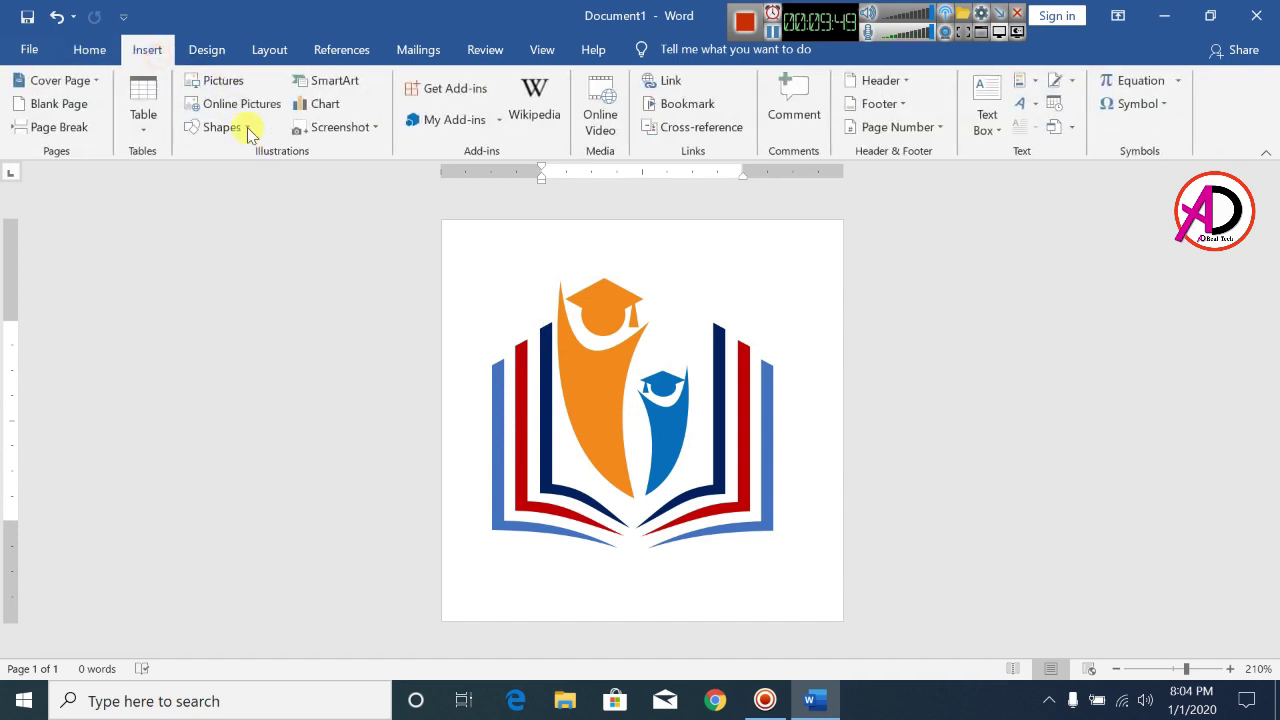
click(215, 127)
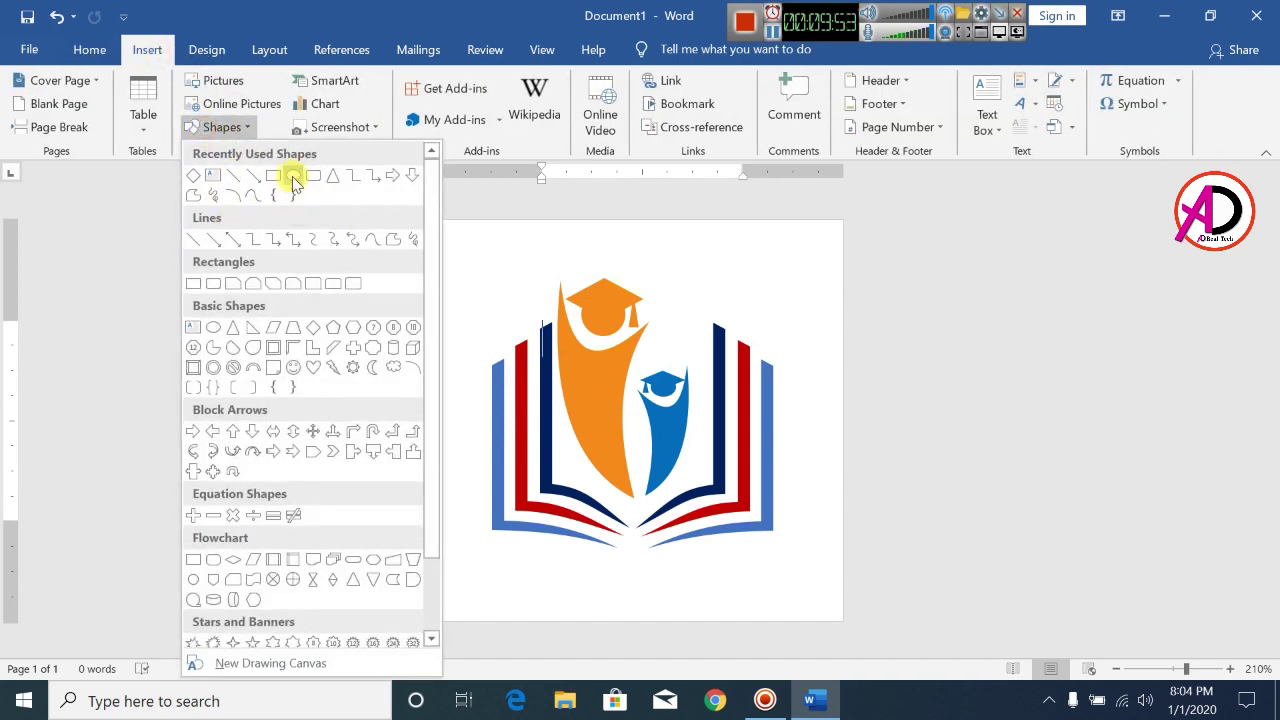
click(292, 178)
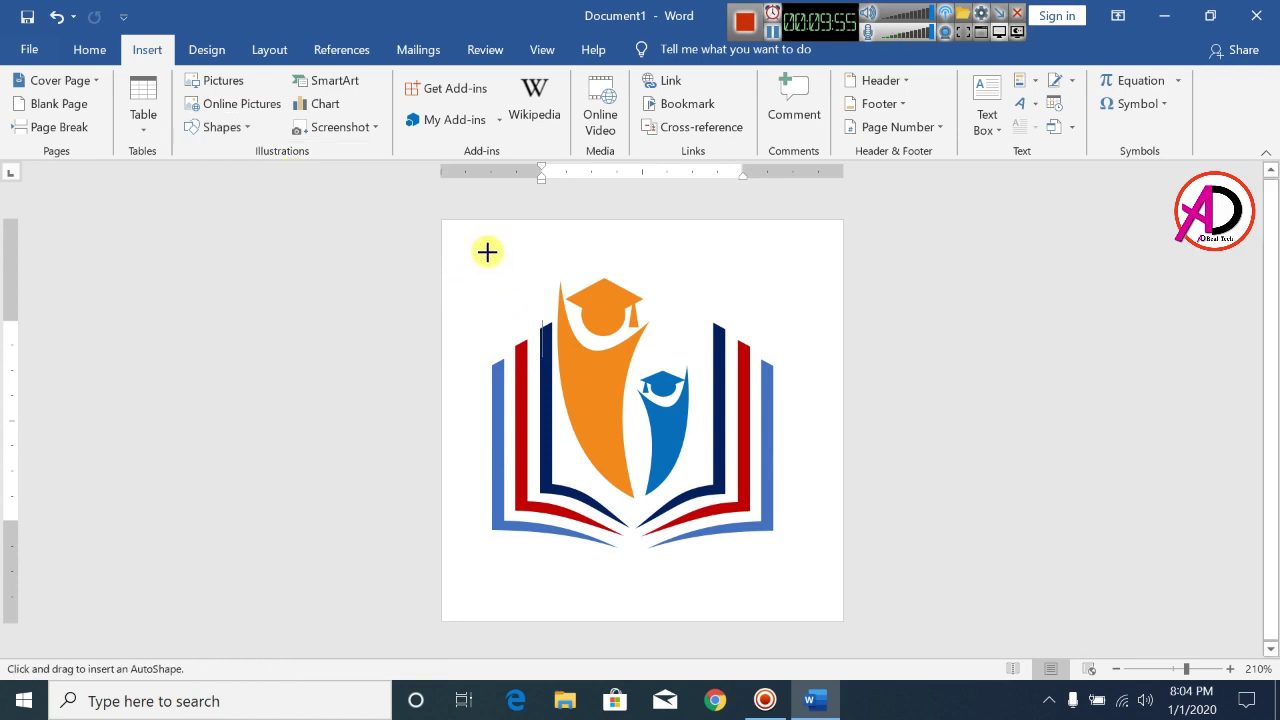
drag(480, 244, 823, 600)
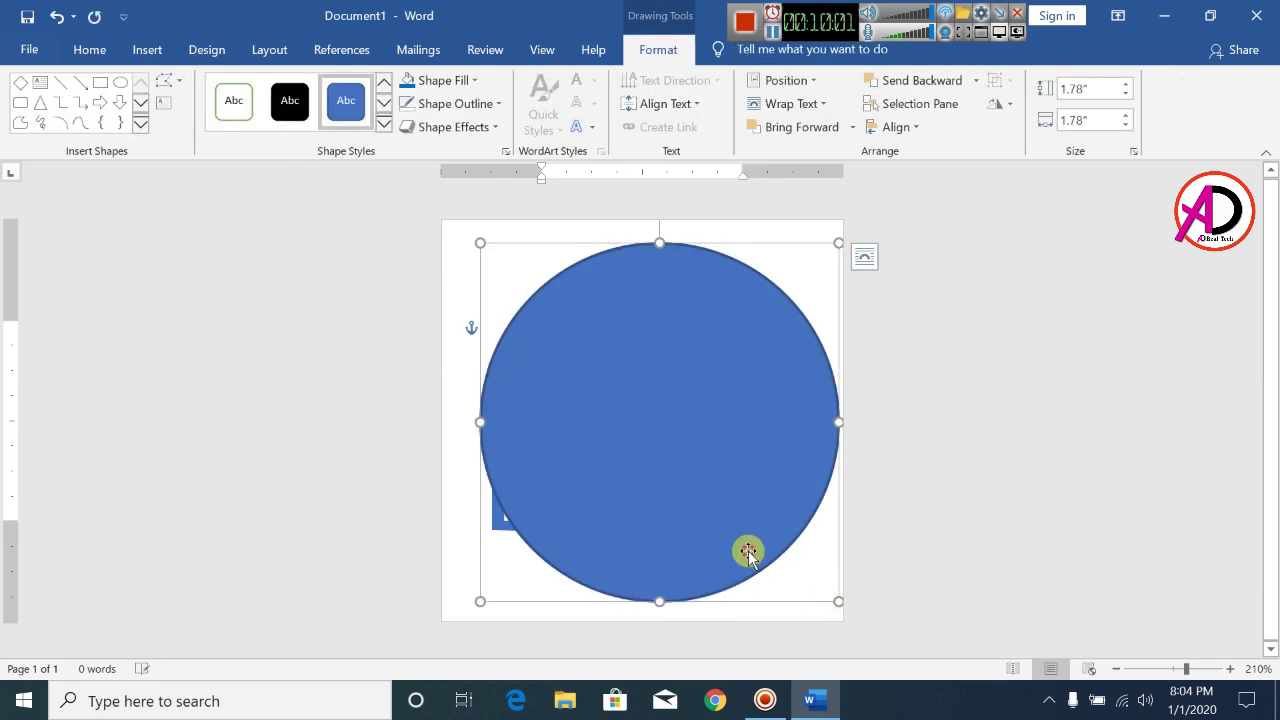
Centre the large circle roughly on the page and send it behind the text, beneath the logo shapes
drag(749, 549, 725, 556)
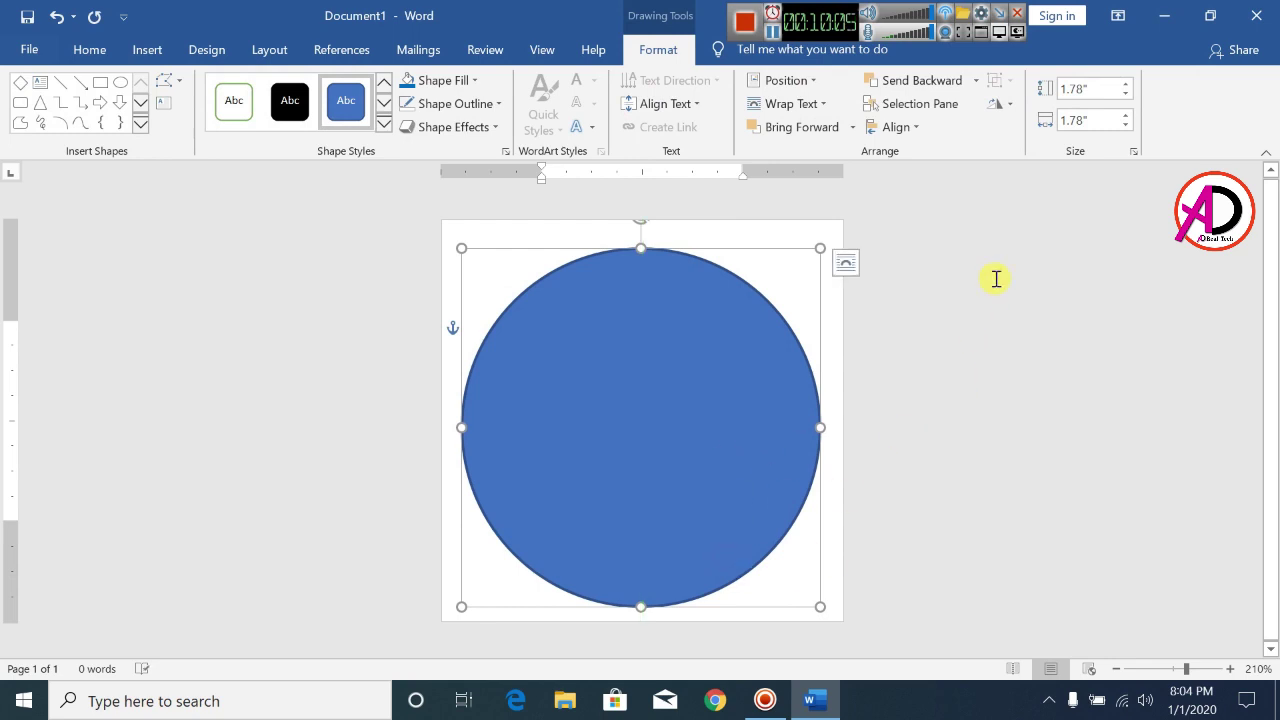
click(974, 84)
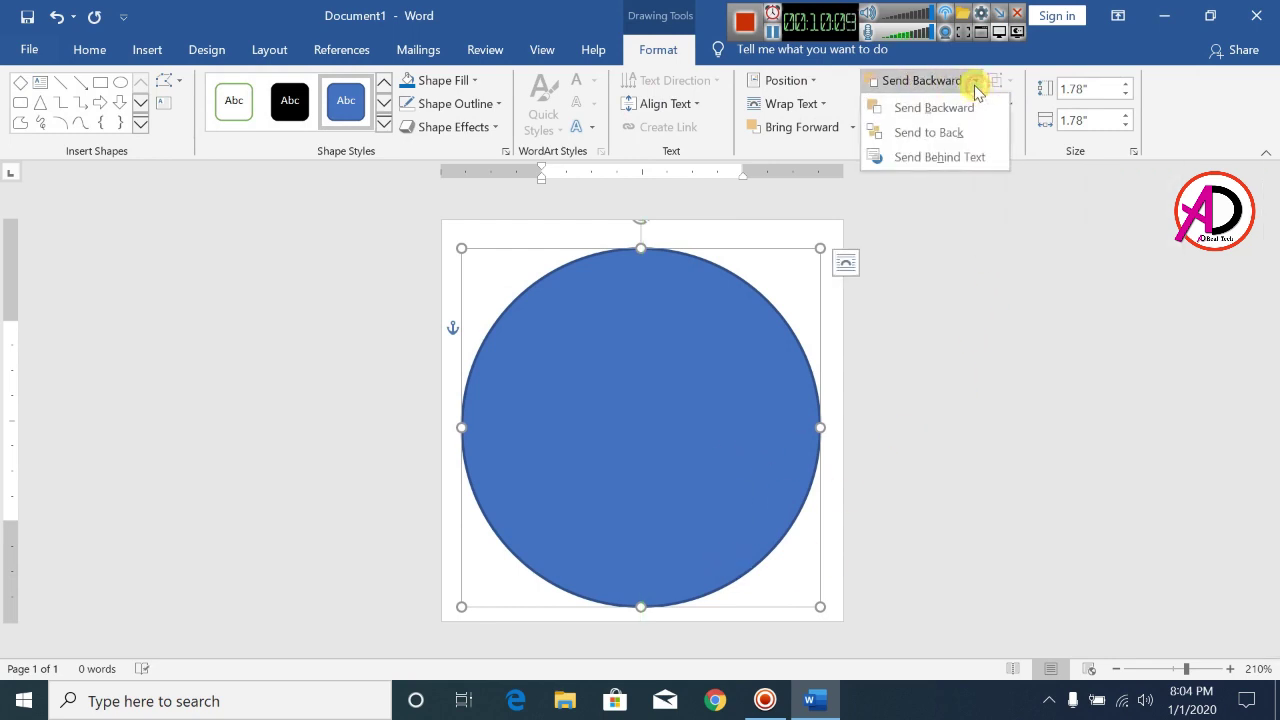
click(940, 157)
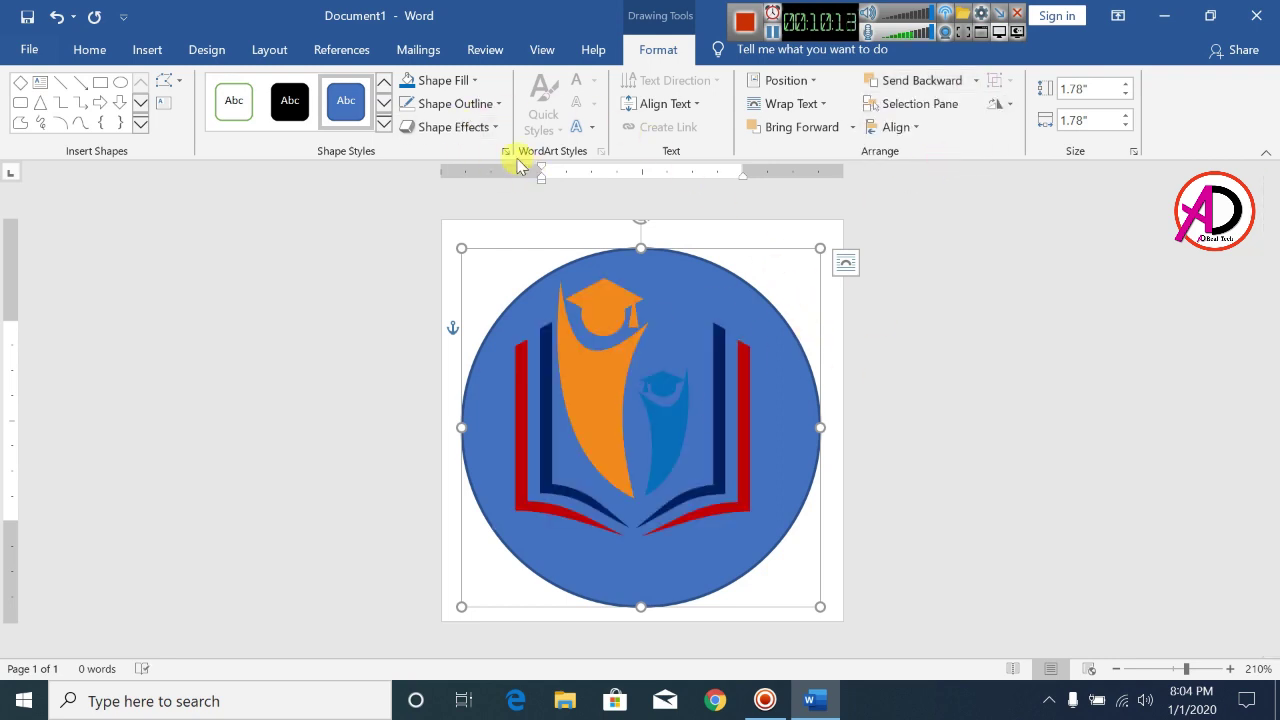
Fill the large circle with the recently used orange and remove its outline
click(460, 80)
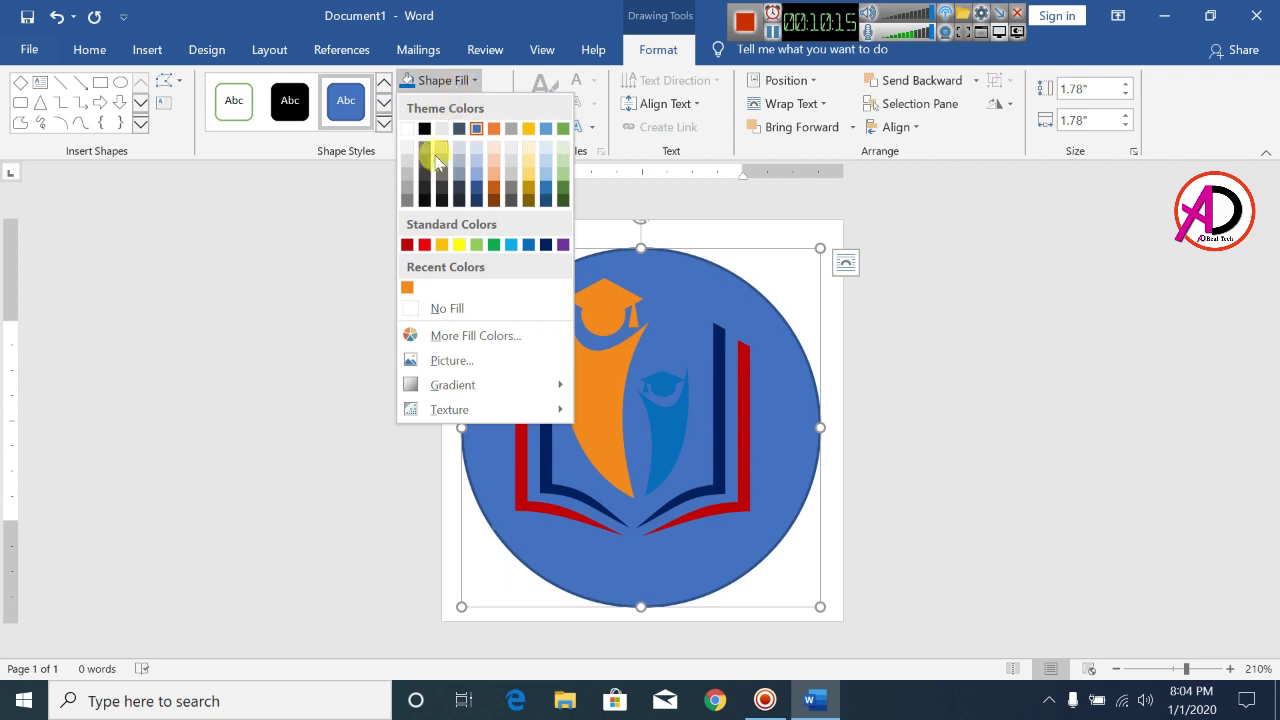
click(407, 290)
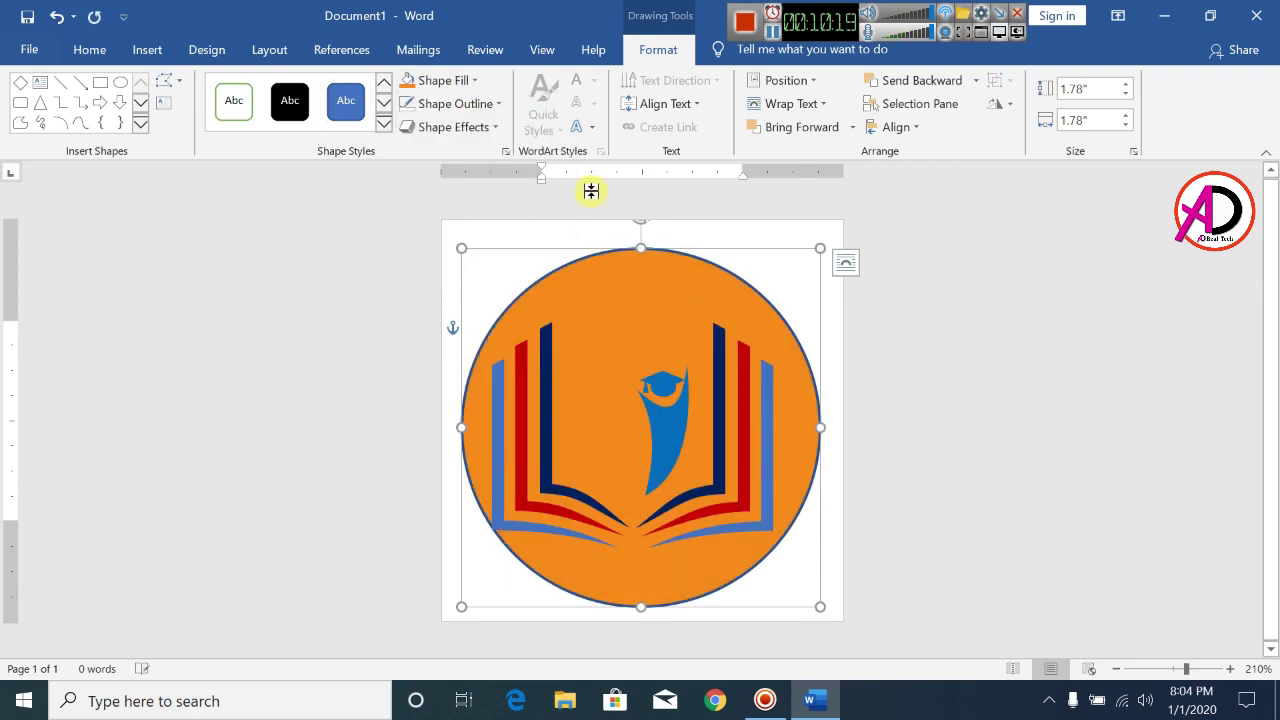
click(452, 104)
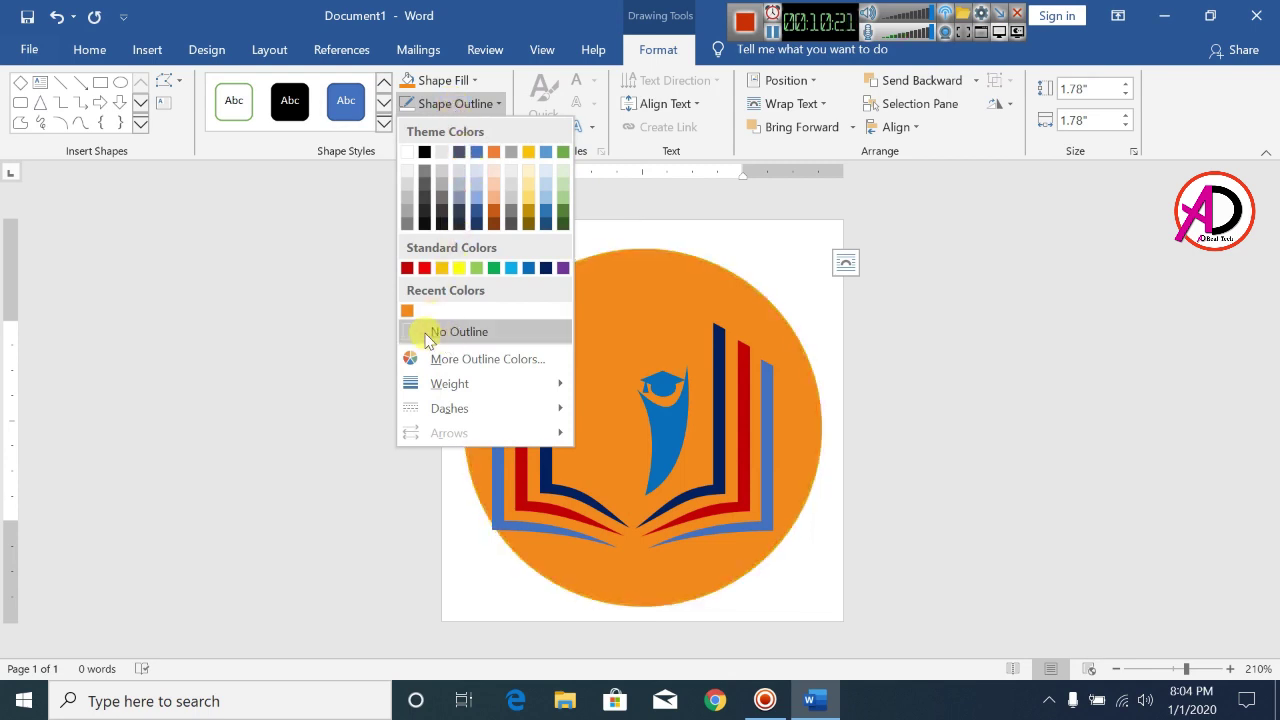
click(490, 328)
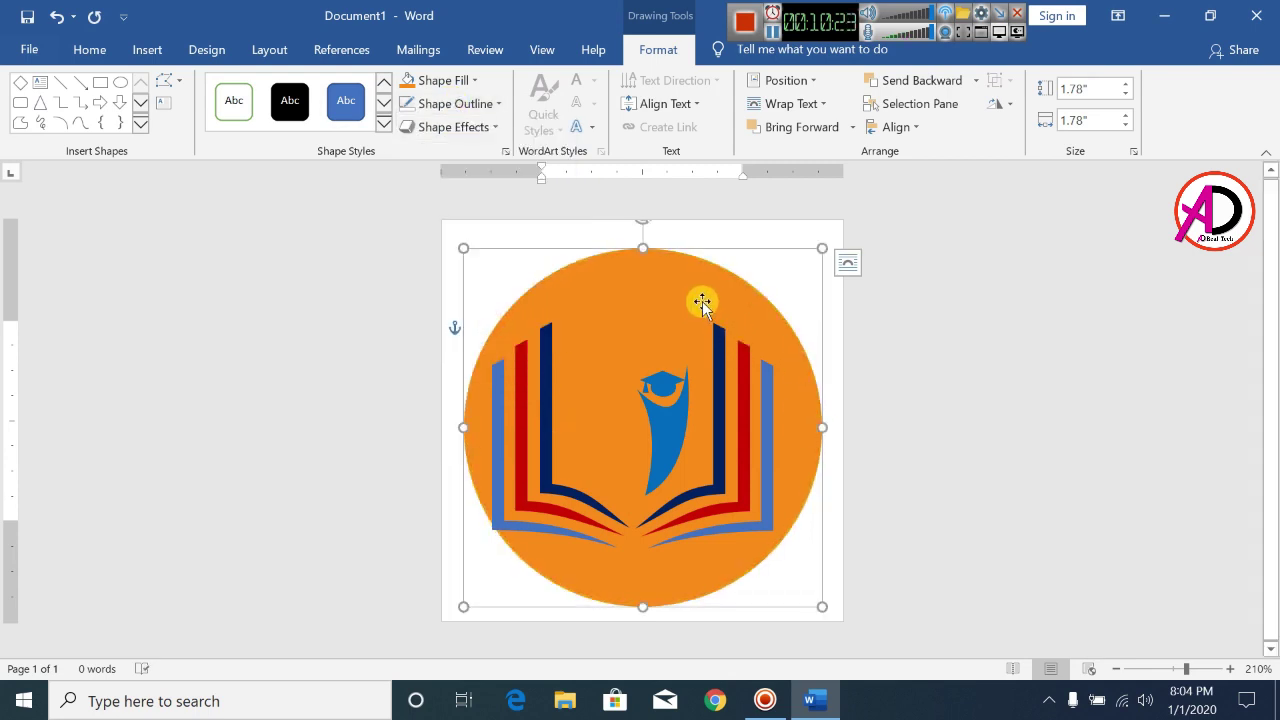
Duplicate the orange circle, fill the copy white, and offset it slightly downward to leave an orange arc above the logo
mouse_move(733, 320)
mouse_down()
mouse_move(789, 391)
mouse_move(757, 306)
mouse_up()
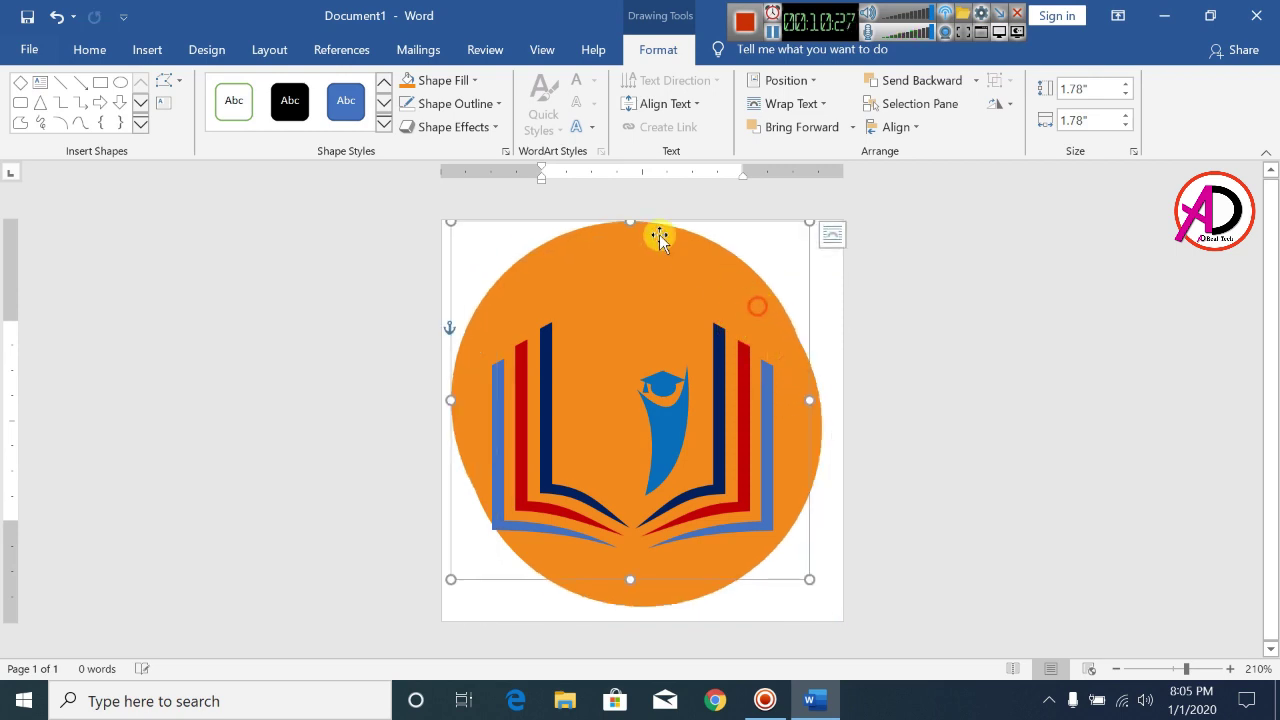
click(445, 80)
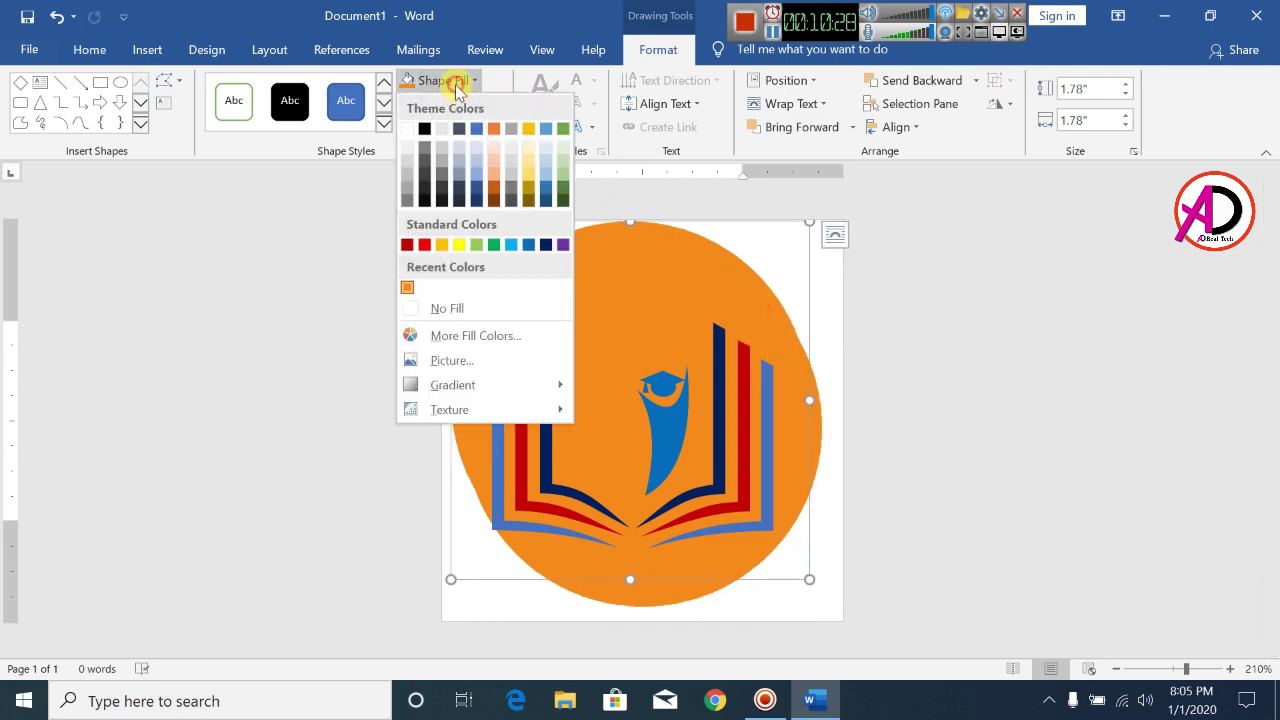
click(407, 128)
drag(623, 537, 654, 622)
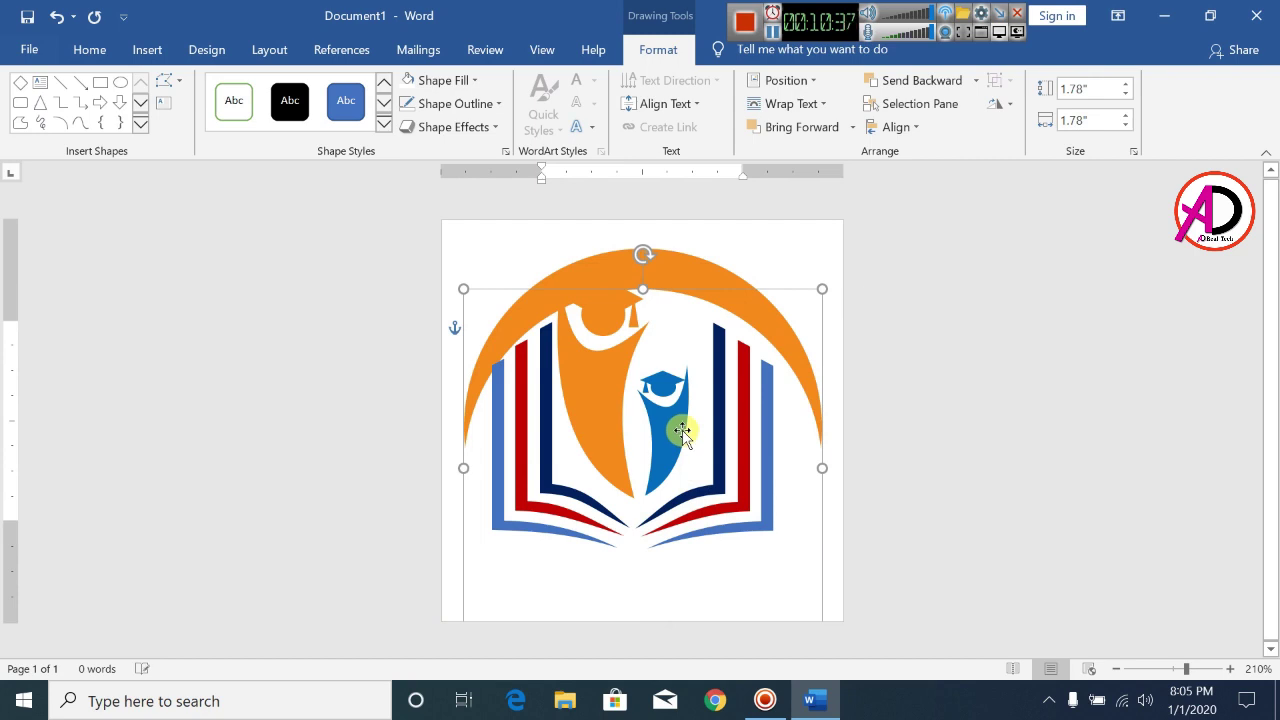
drag(677, 346, 677, 320)
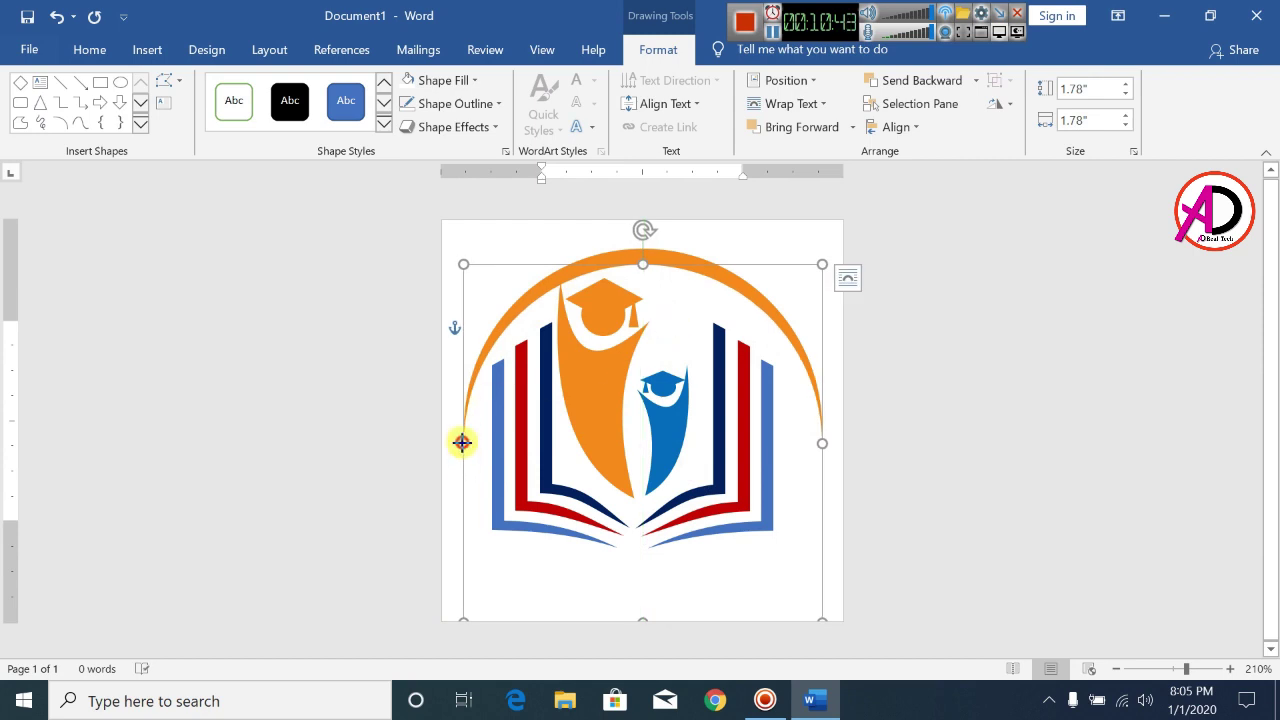
Narrow the white circle from both sides to about 1.69" wide, extending the orange arc down both sides of the book
drag(462, 442, 469, 442)
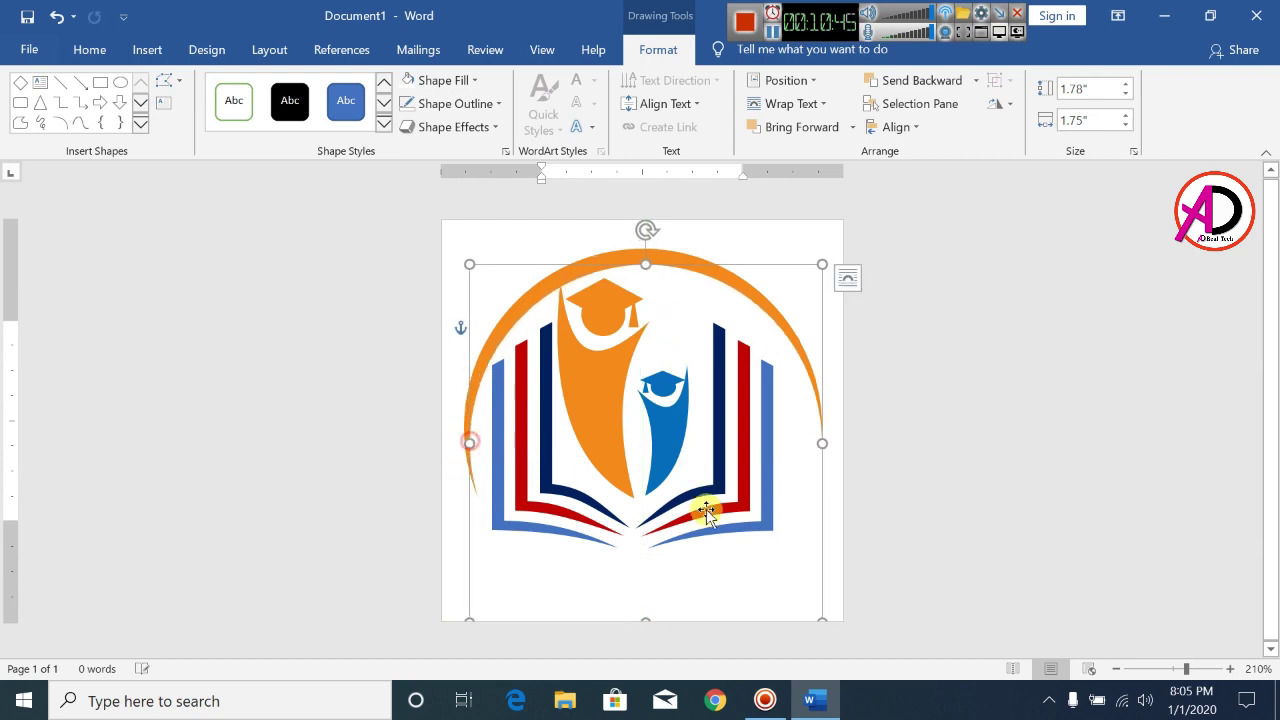
drag(819, 445, 812, 444)
drag(467, 445, 471, 444)
drag(470, 444, 471, 444)
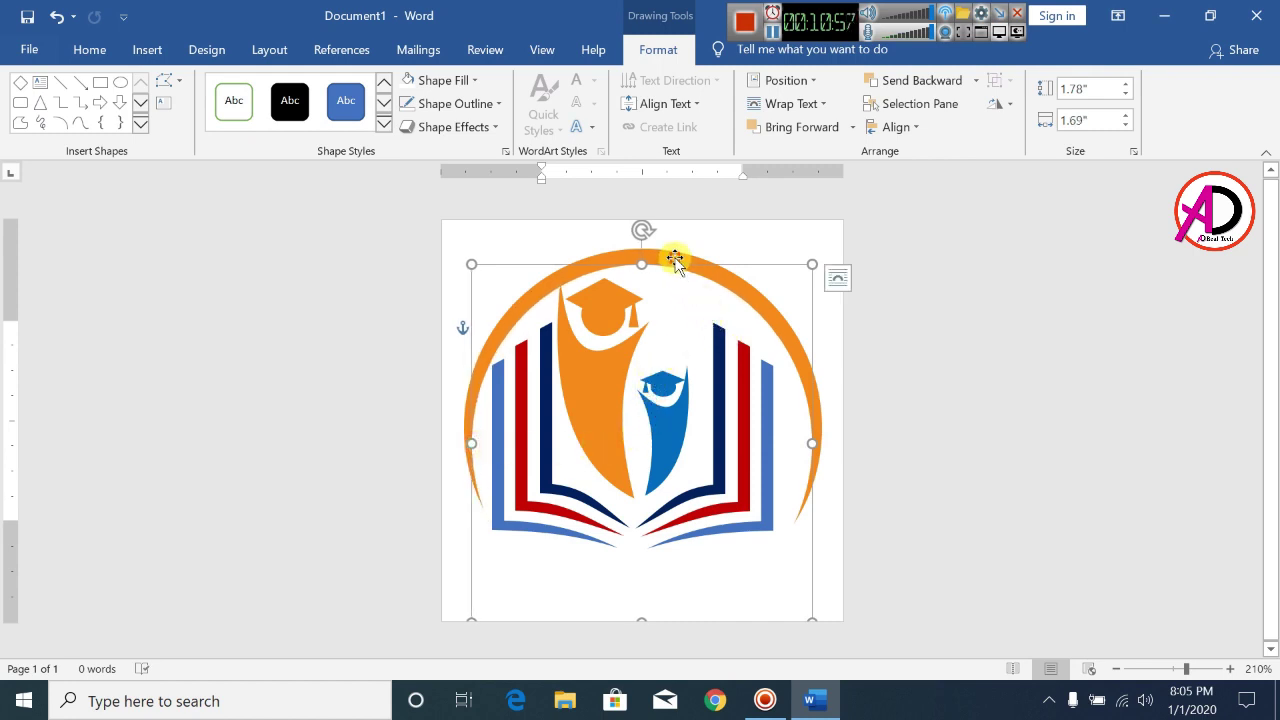
Nudge the orange and white circles slightly upward to refine the arc around the book and figures
key(ctrl+z)
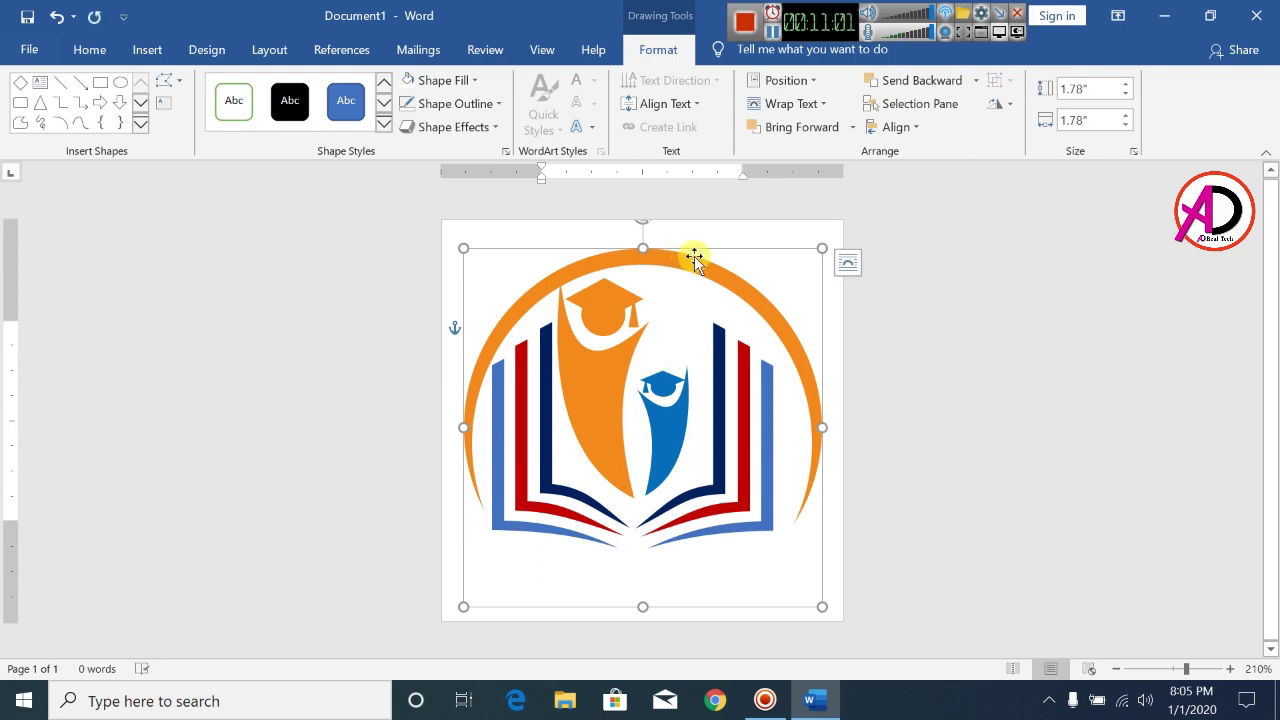
drag(689, 262, 685, 292)
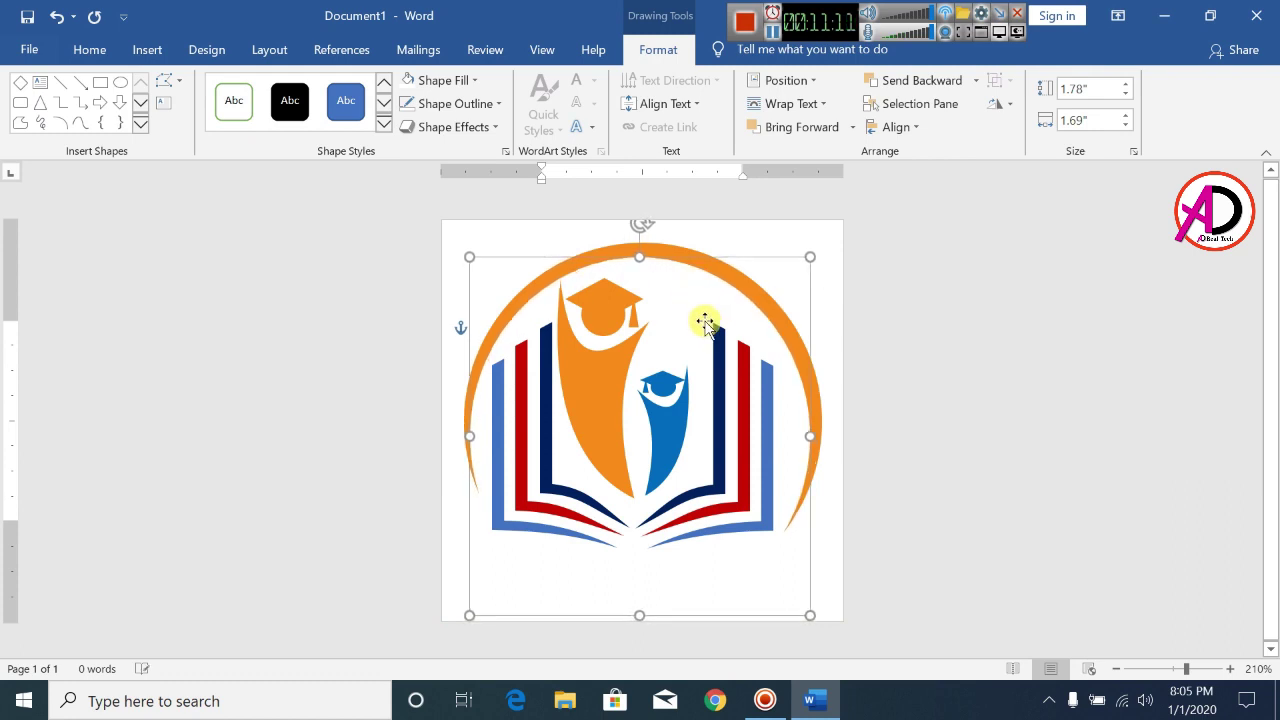
click(981, 395)
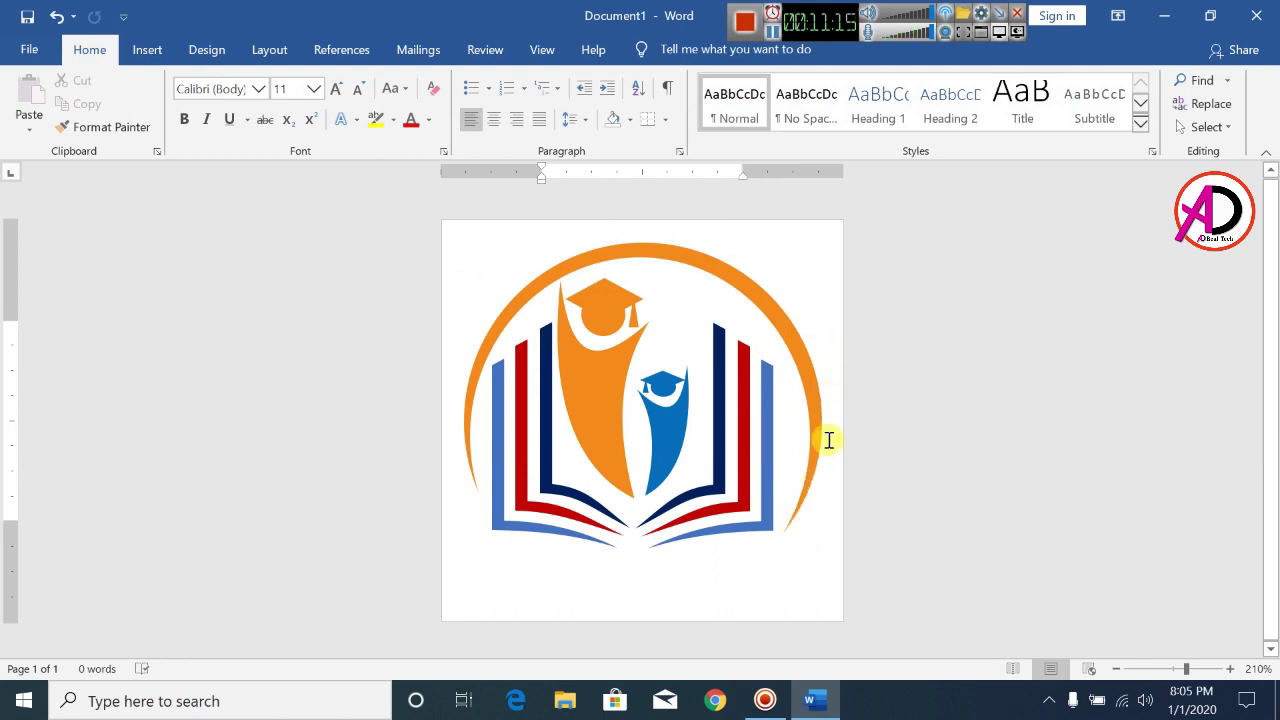
Resize the white circle slightly to balance the tapered ends of the orange arc
click(798, 436)
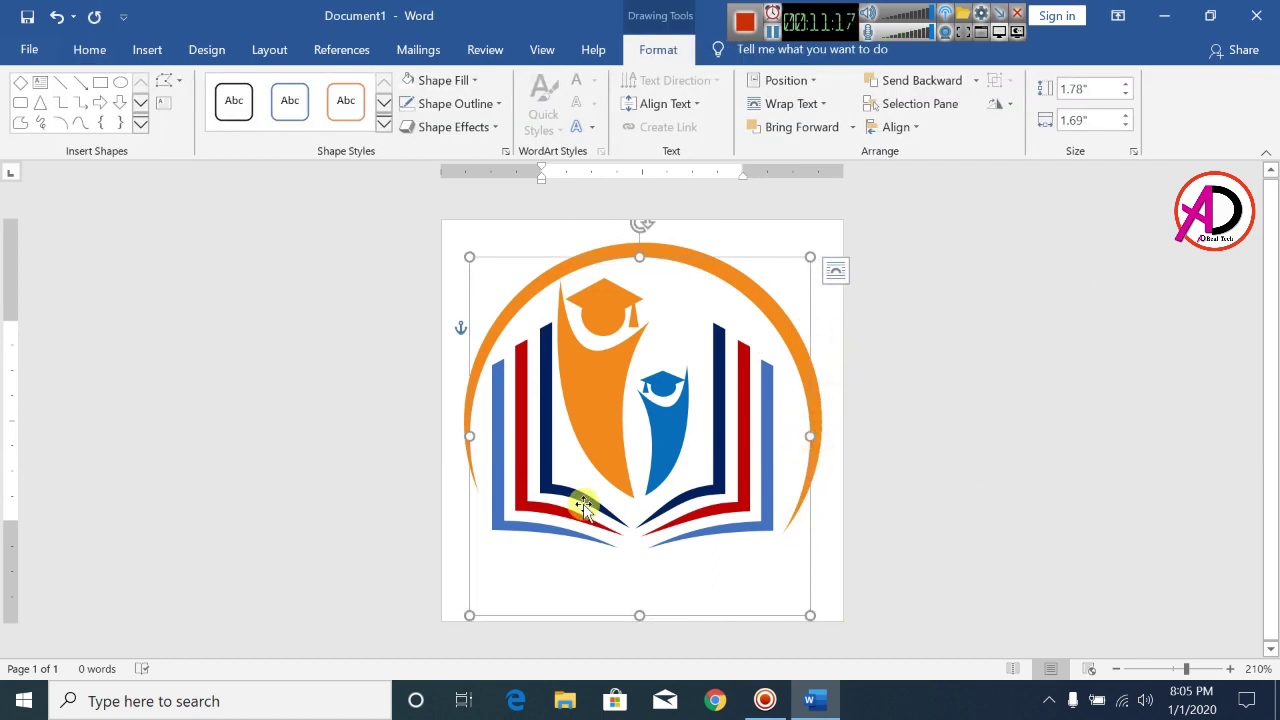
drag(812, 617, 814, 613)
click(834, 514)
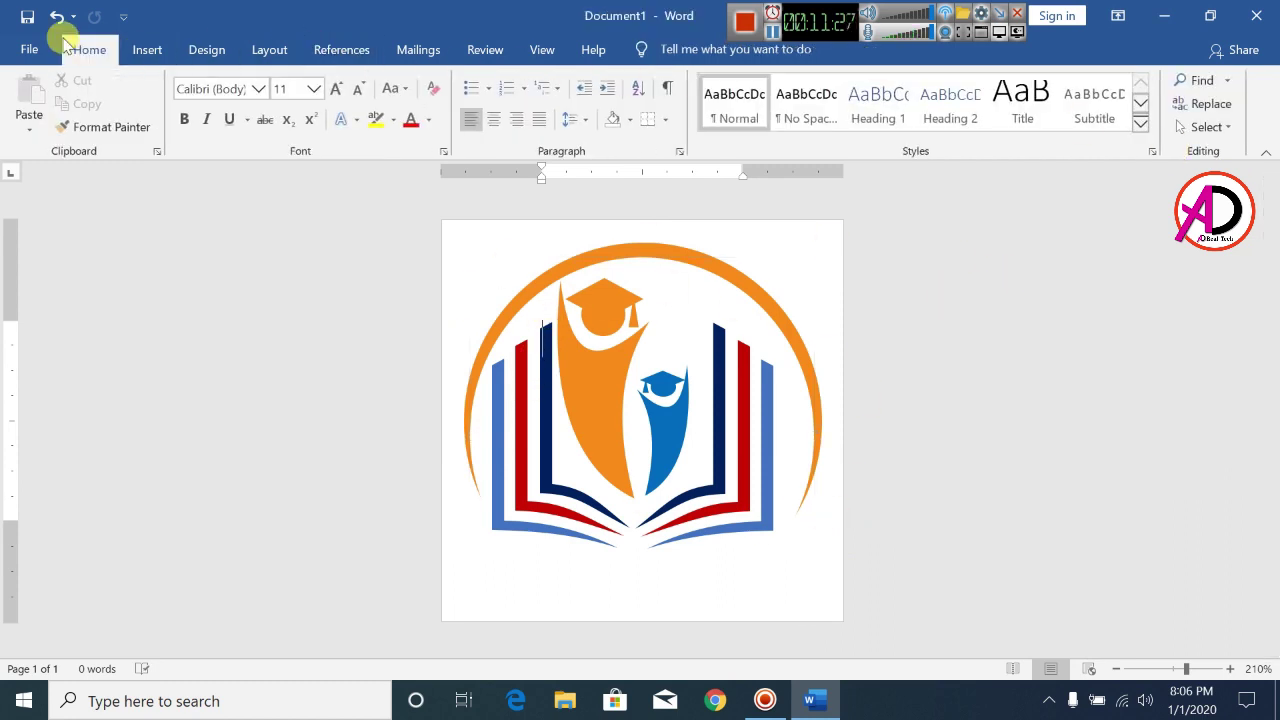
Turn on Select Objects mode for selecting the logo's shapes together
click(1206, 128)
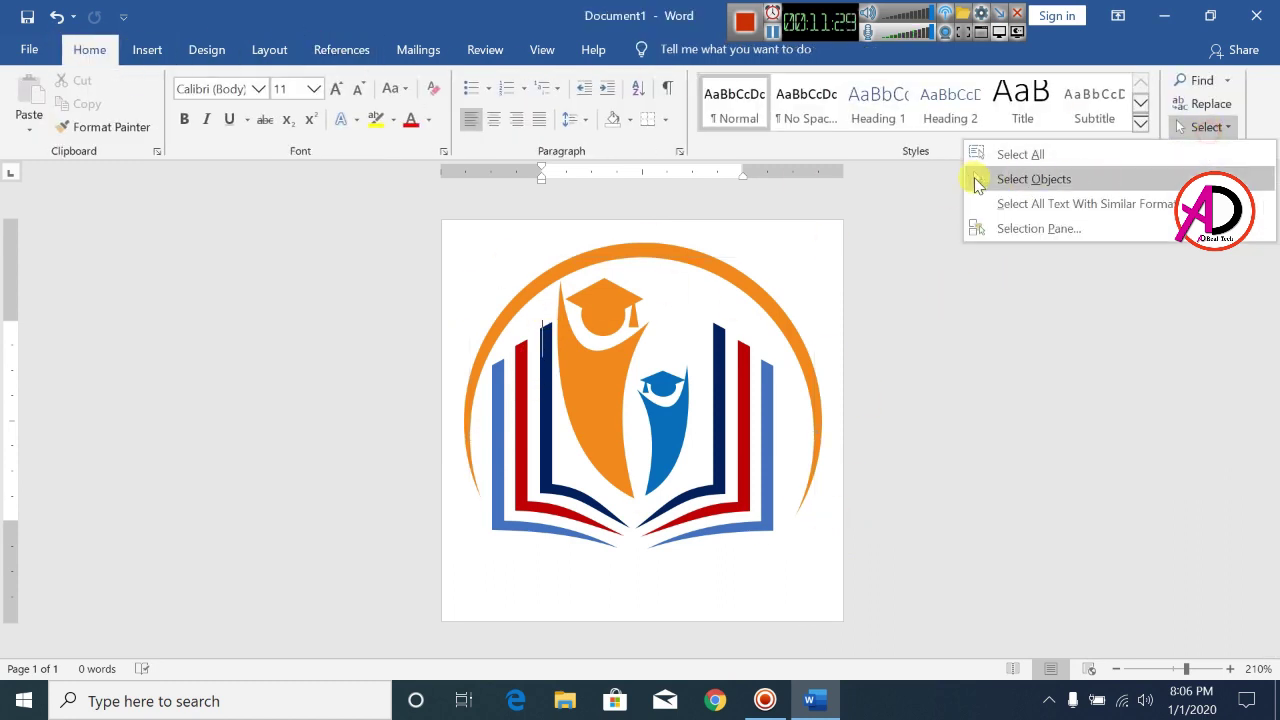
click(1003, 181)
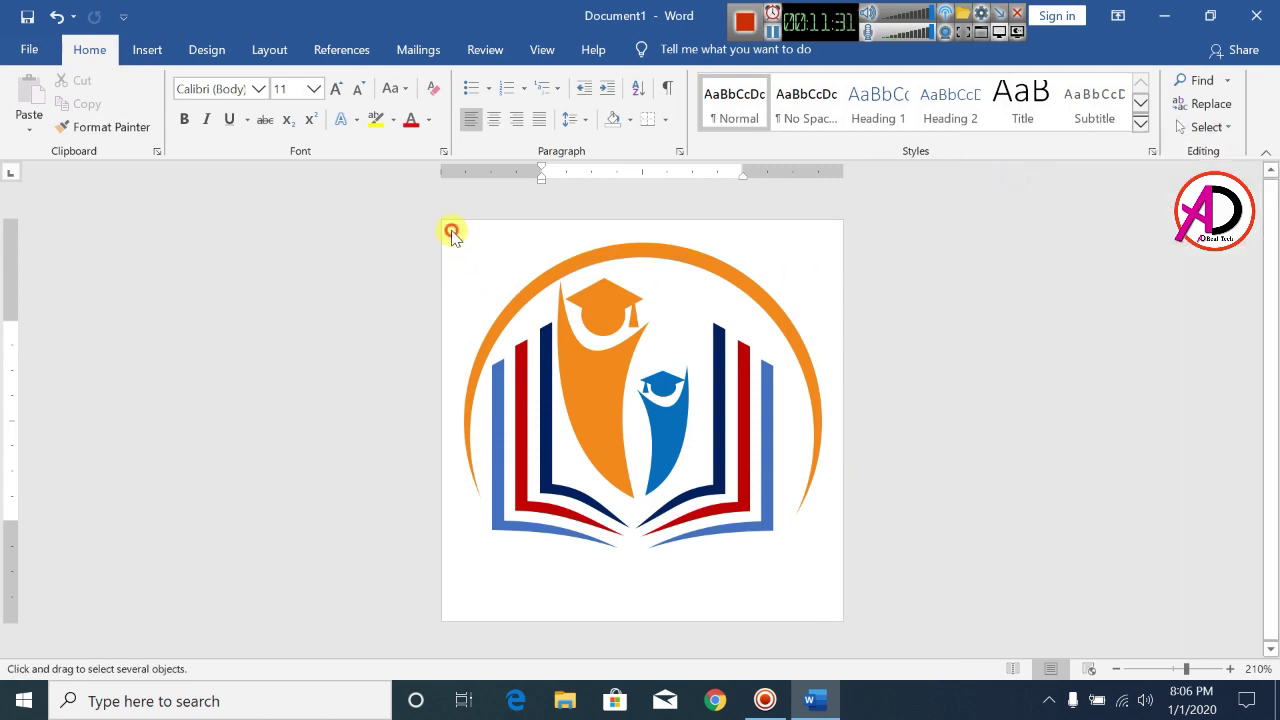